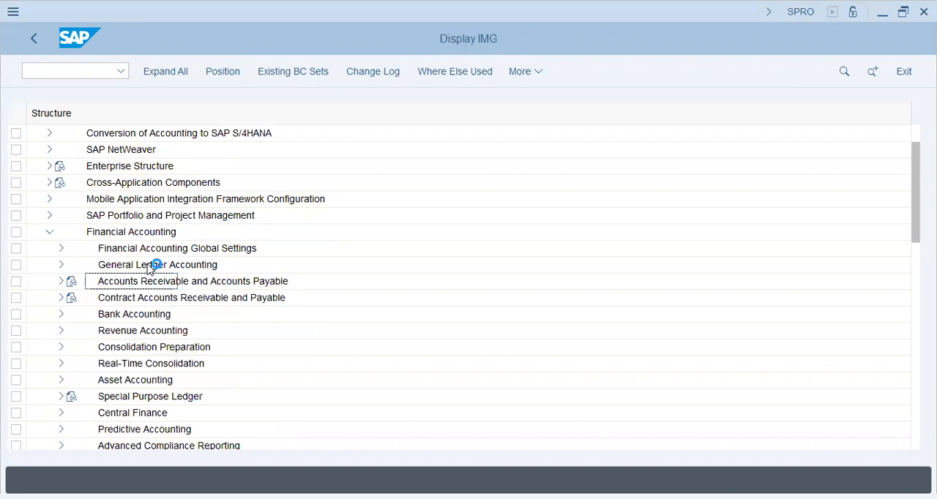
Step: Open Maintain Currency and Valuation Profile under Financial Accounting Global Settings, Ledgers, Parallel Valuation Approaches, Multiple Valuation Approaches/Transfer Prices, Basic Settings
click(61, 249)
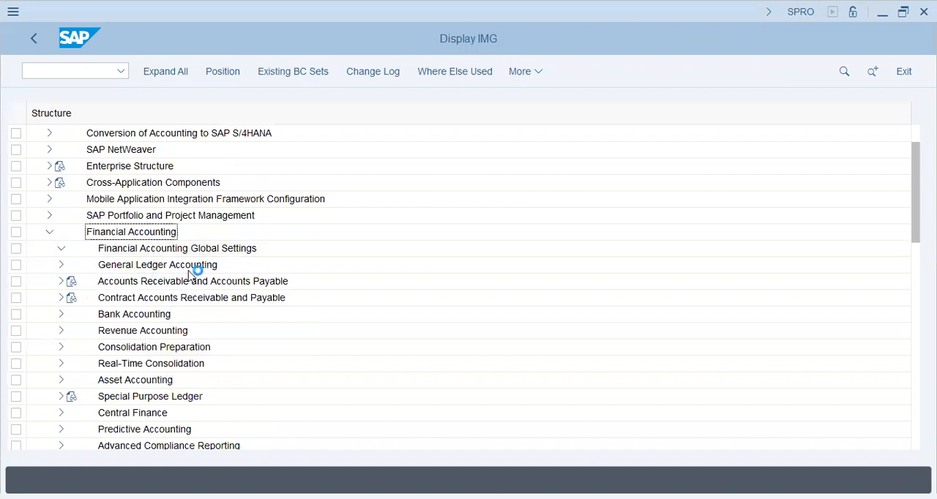
click(176, 301)
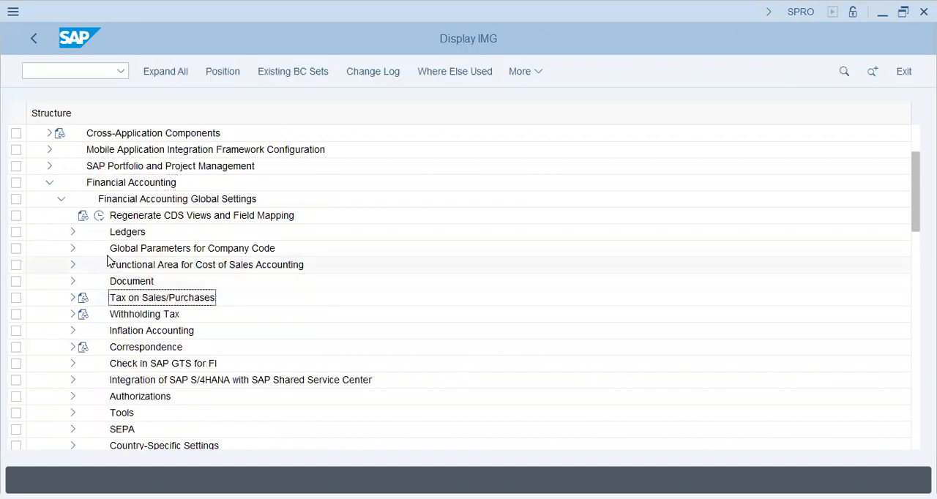
click(70, 231)
click(152, 285)
click(169, 314)
click(85, 298)
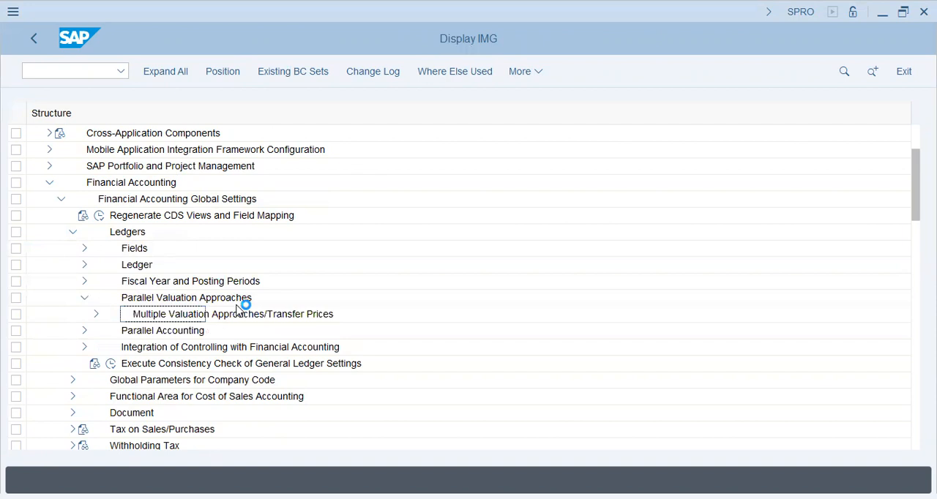
click(96, 314)
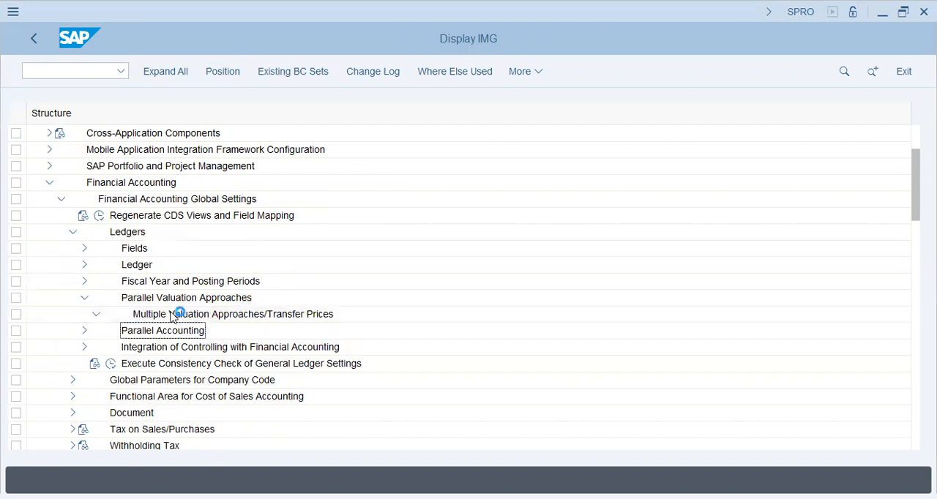
click(110, 349)
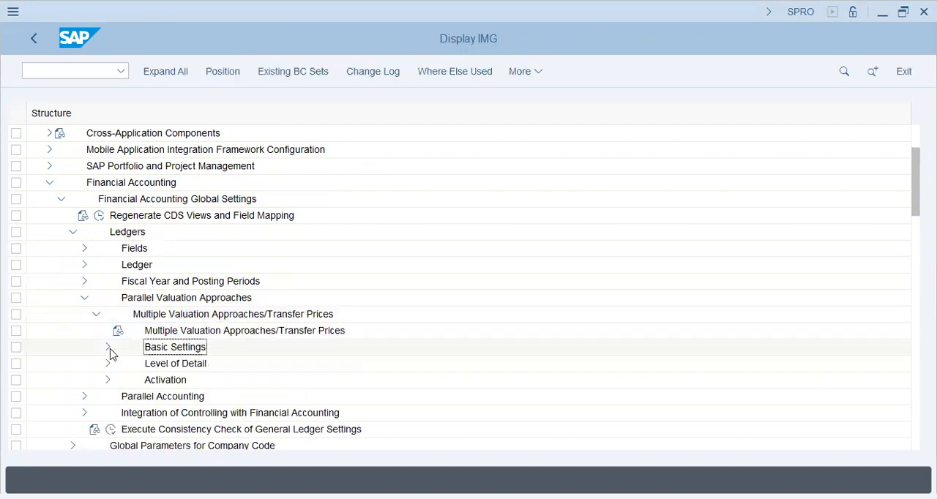
click(190, 351)
click(146, 348)
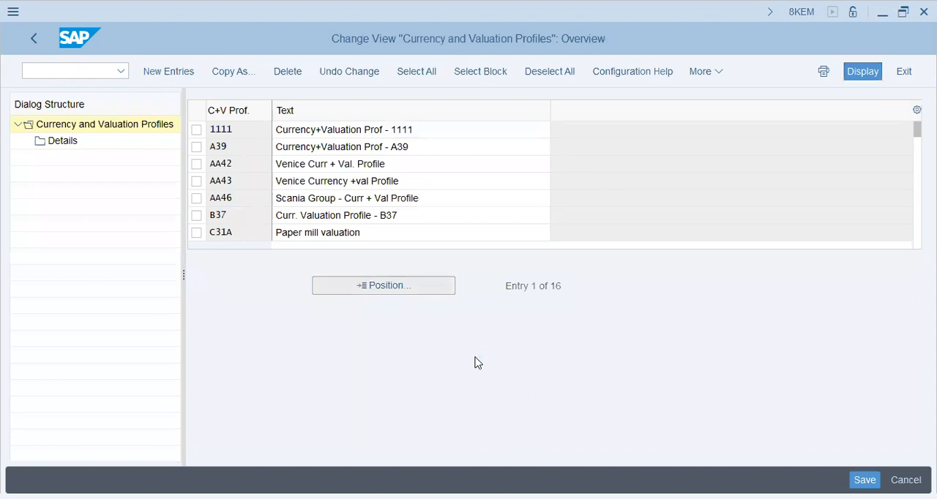
Step: Look up profile BT46 in the list of existing currency and valuation profiles
text(BT)
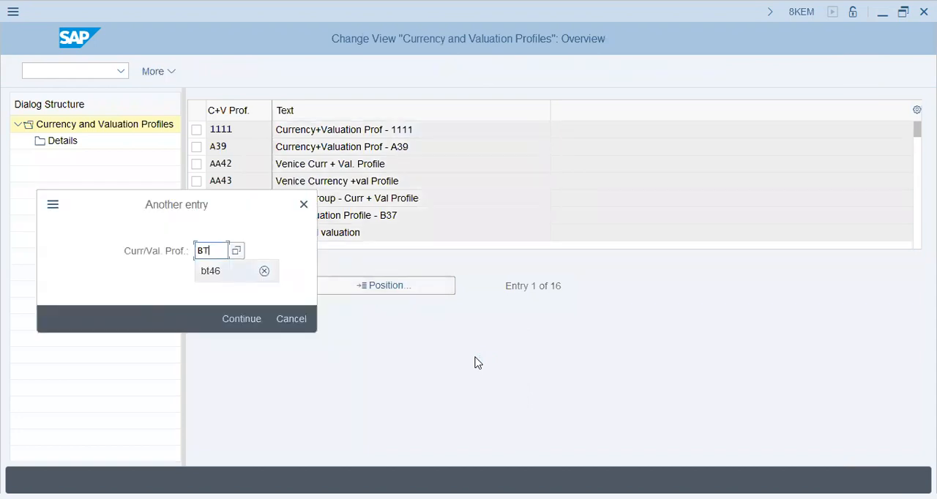
key(Return)
key(Return)
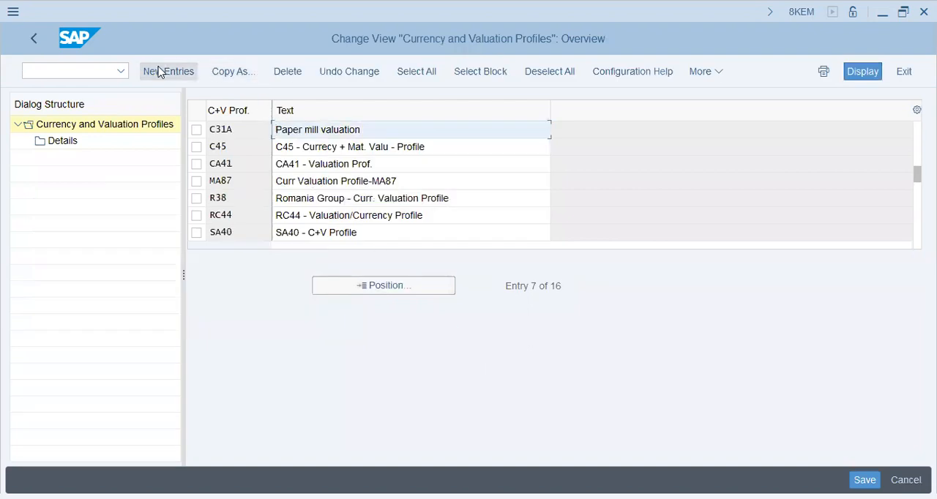
Step: Create a new currency and valuation profile BT46 with the text "bt46 - Curr. & Valuation Profile"
text(bt4)
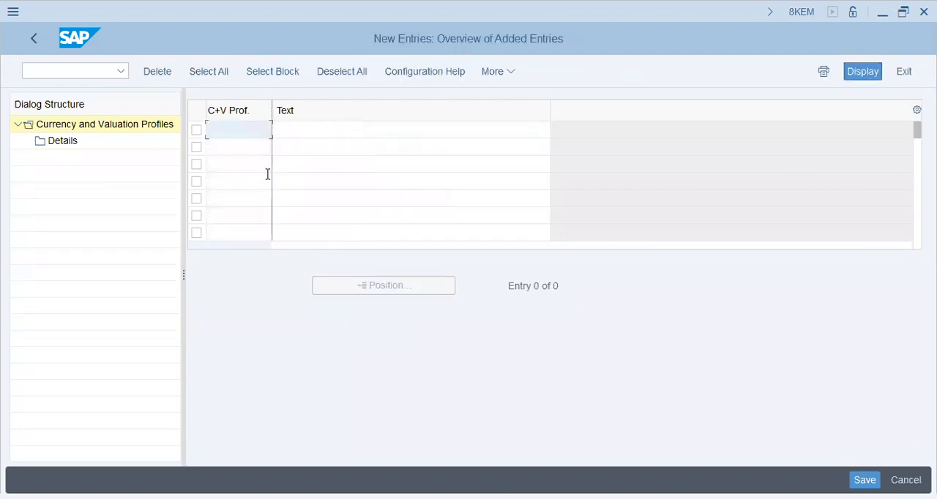
text(5)
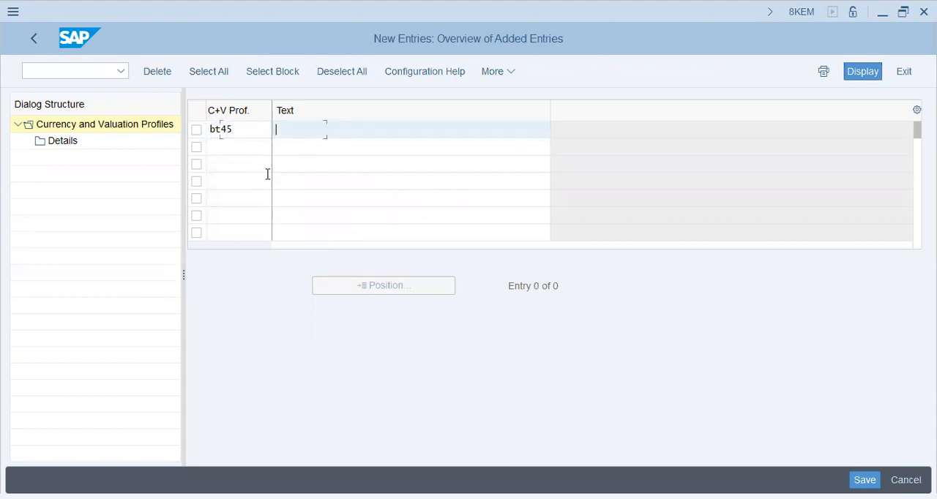
key(BackSpace)
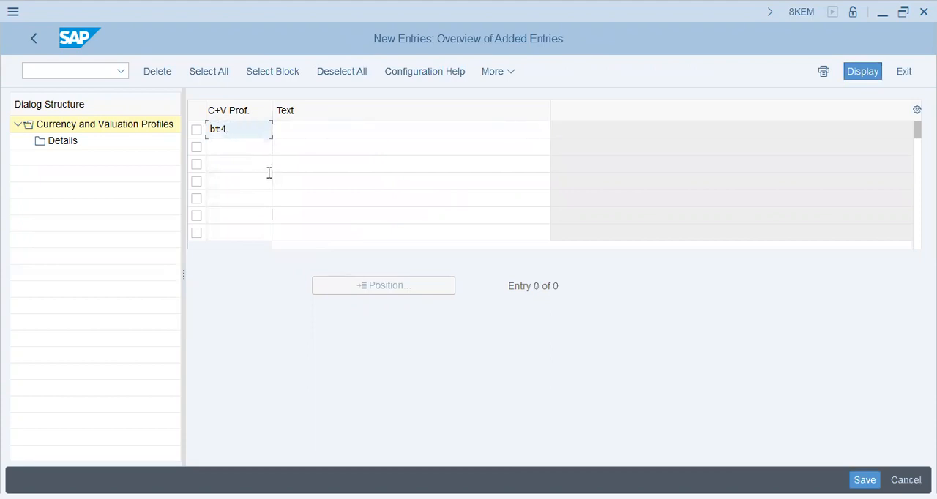
text(6)
key(Tab)
text(bt45)
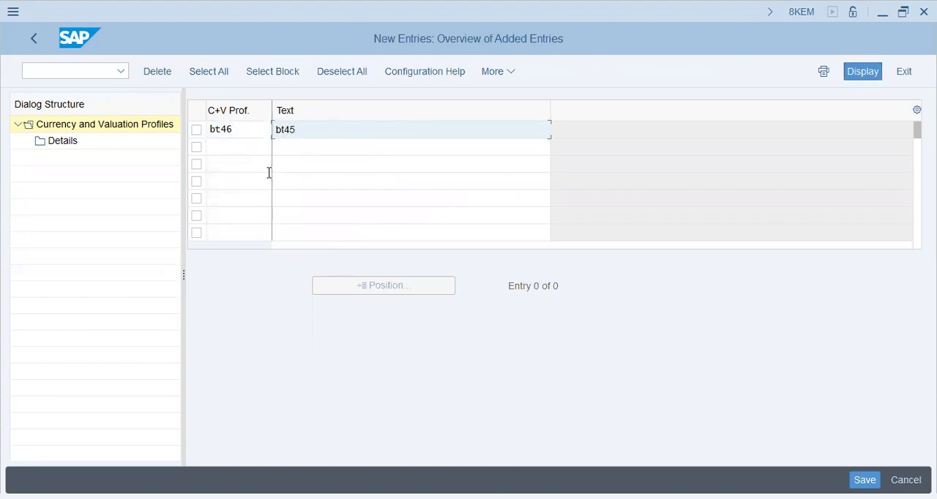
key(BackSpace)
text(6 - C)
text(urr. )
text(&Val)
text( Valuation Profile)
key(Return)
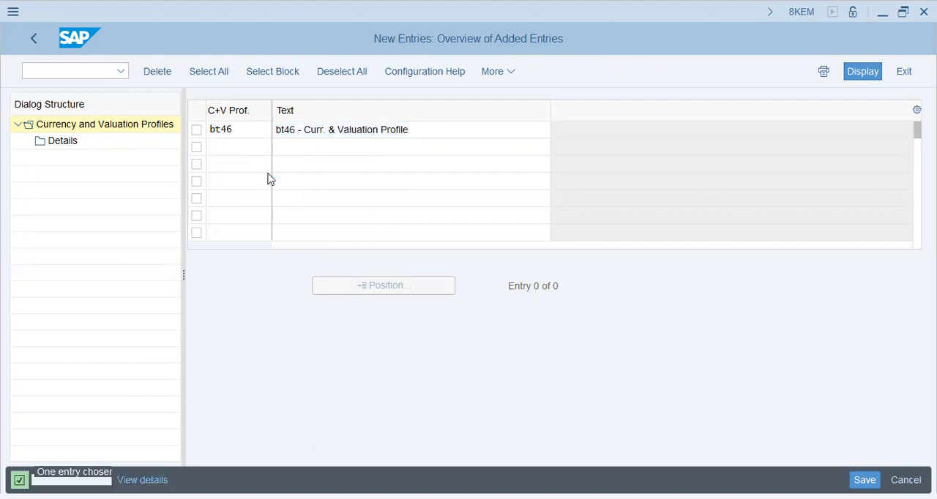
Step: Examine the currency and valuation view details of profile BT46, and return to the profile overview
click(196, 130)
click(62, 141)
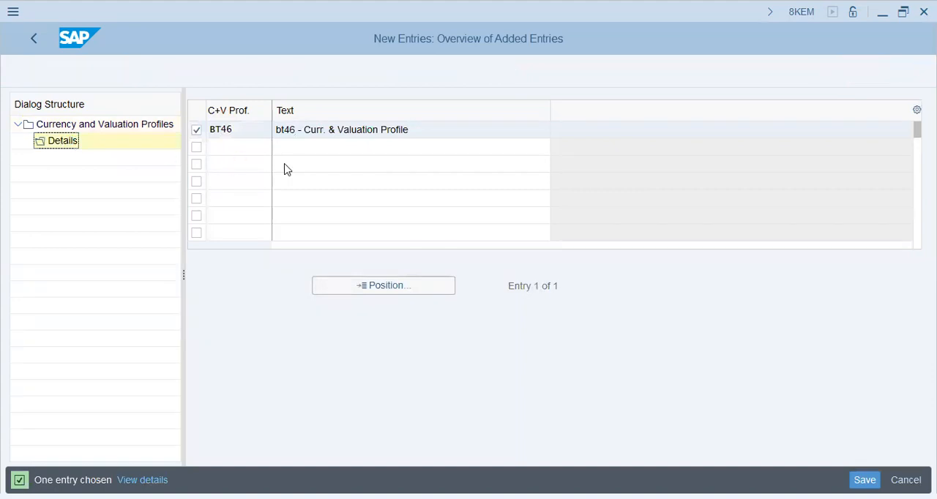
click(328, 195)
drag(405, 109, 474, 110)
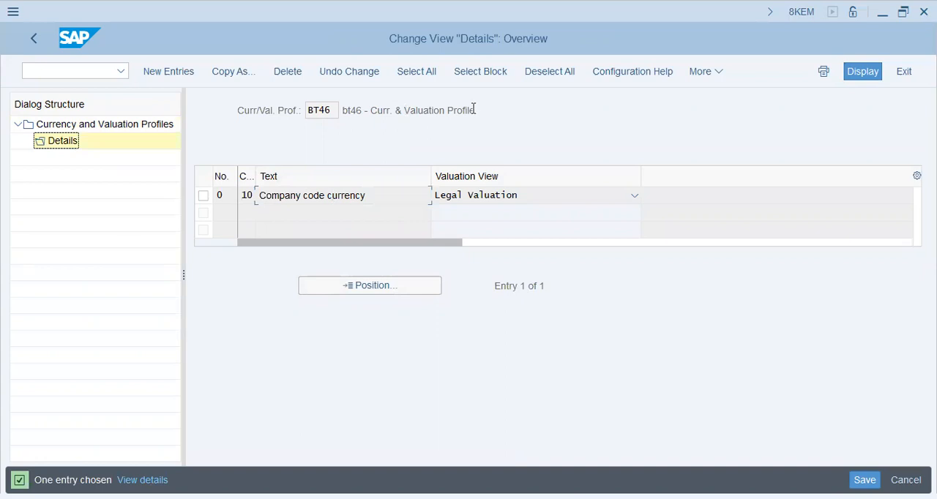
click(479, 110)
drag(370, 110, 390, 110)
drag(477, 111, 402, 115)
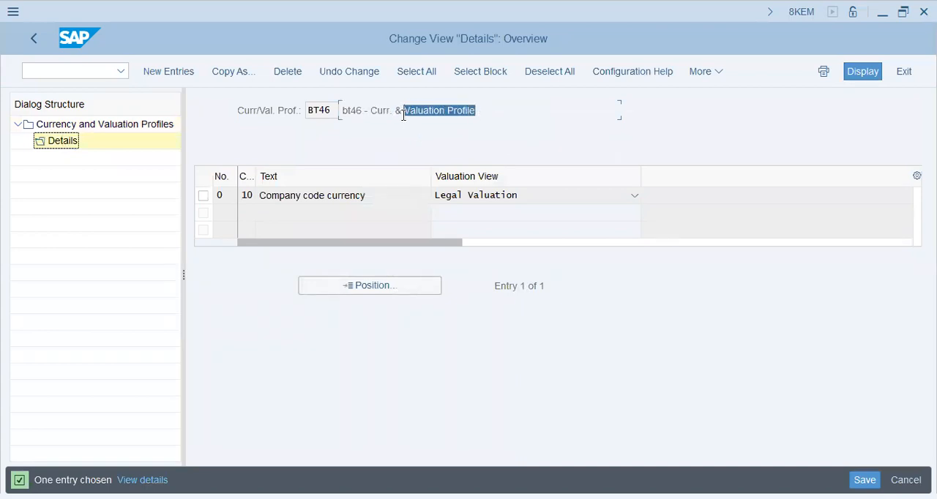
click(37, 36)
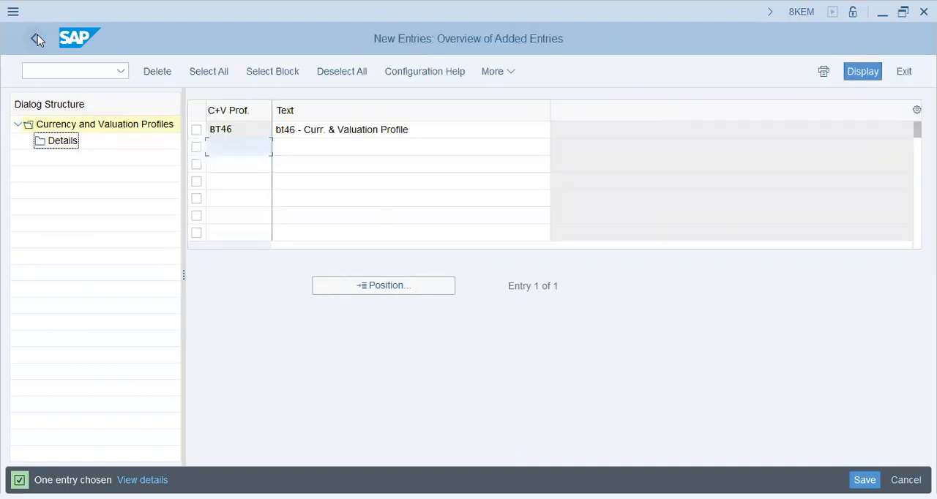
click(36, 39)
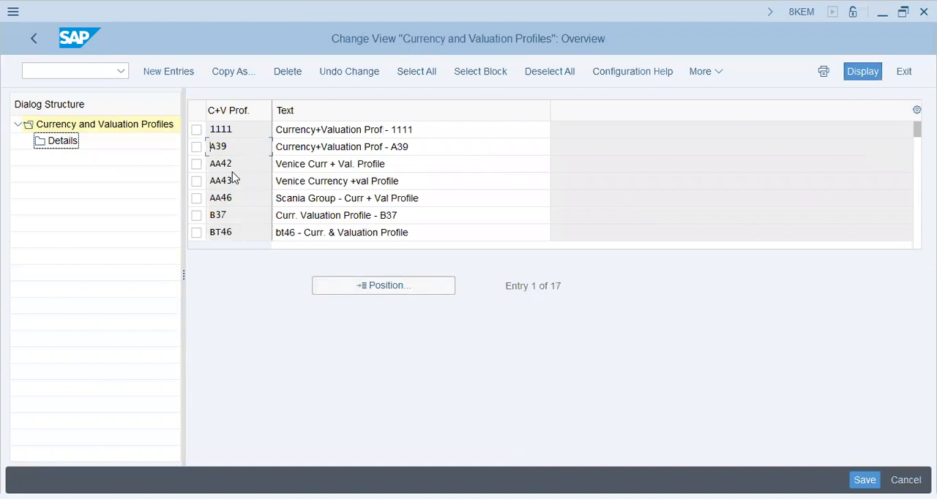
Step: Save the profile in the BT46 customizing request SA2K901051, found among the own requests, and return to the IMG
click(867, 481)
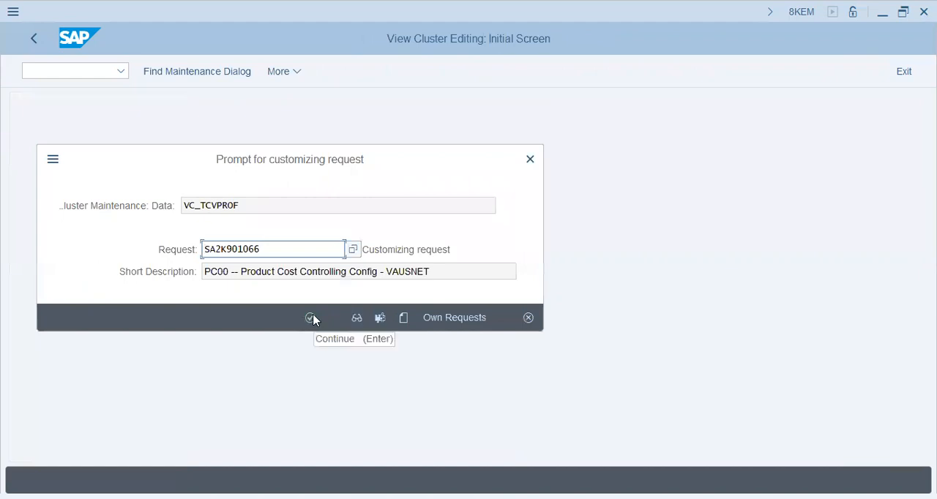
click(453, 321)
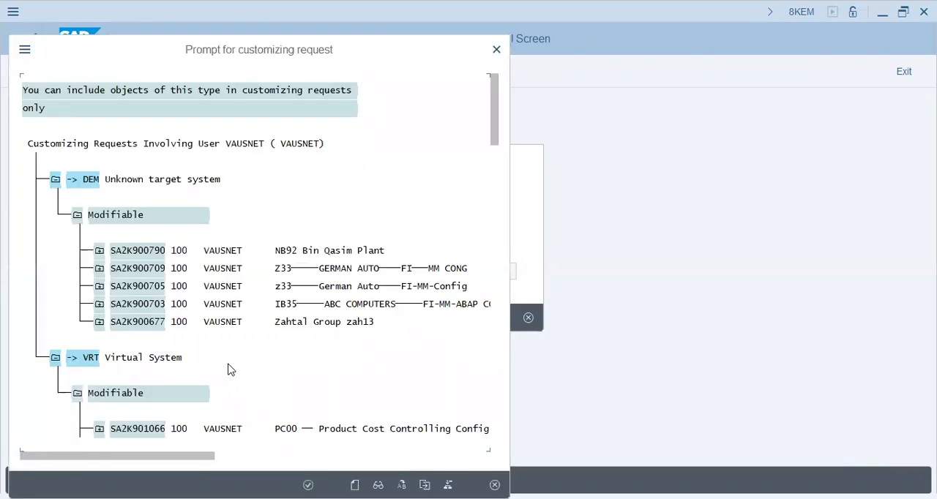
key(ctrl+f)
text(bt46)
key(Return)
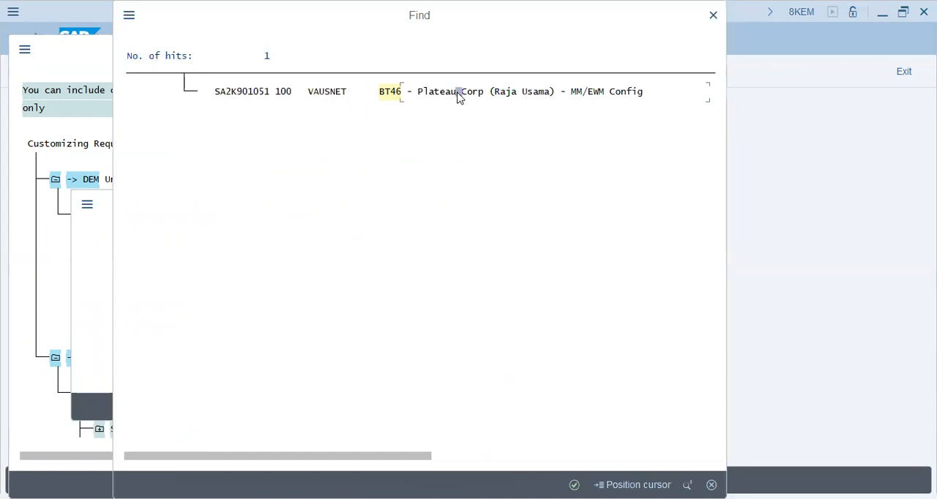
double_click(462, 93)
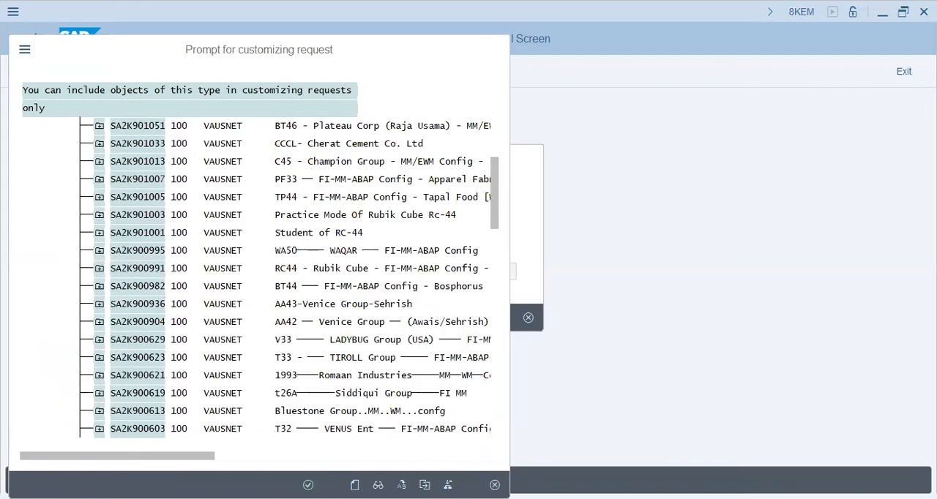
key(Return)
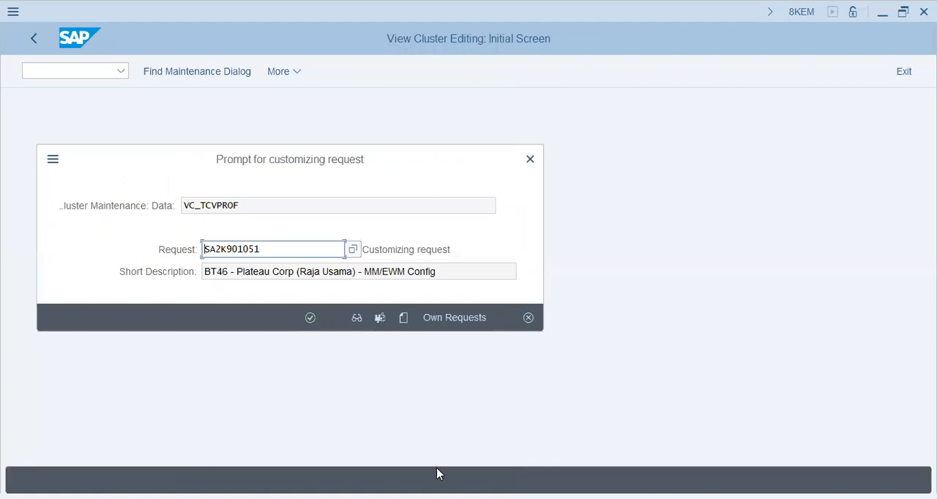
click(310, 319)
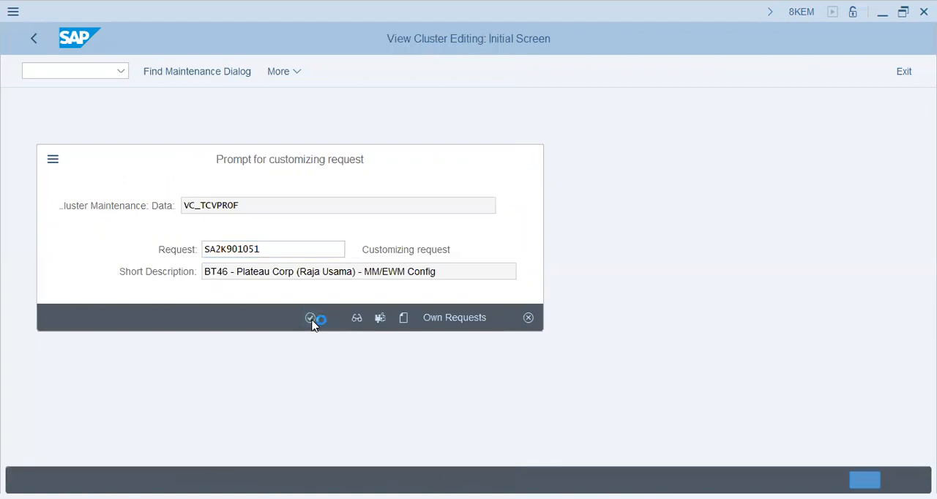
click(32, 45)
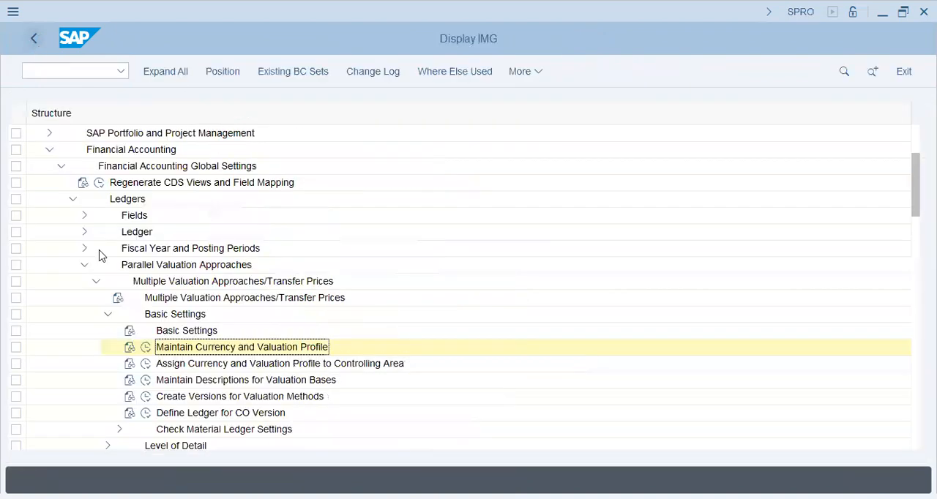
Step: In Assign Currency and Valuation Profile to Controlling Area, assign profile BT46 to controlling area BT46
click(145, 363)
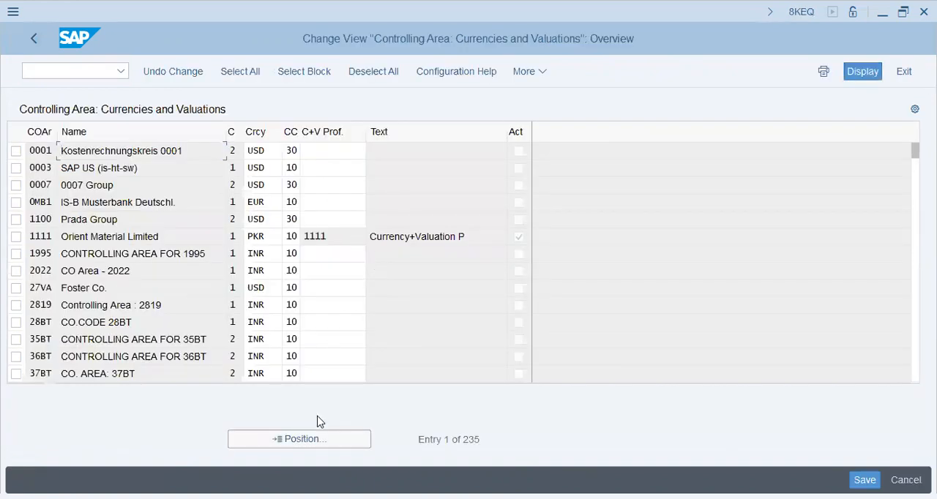
click(308, 440)
text(BT)
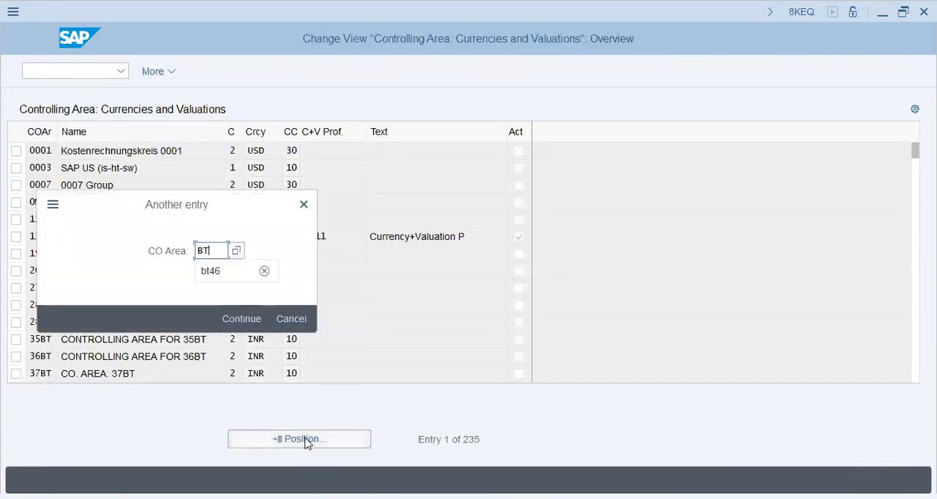
text(46)
key(Return)
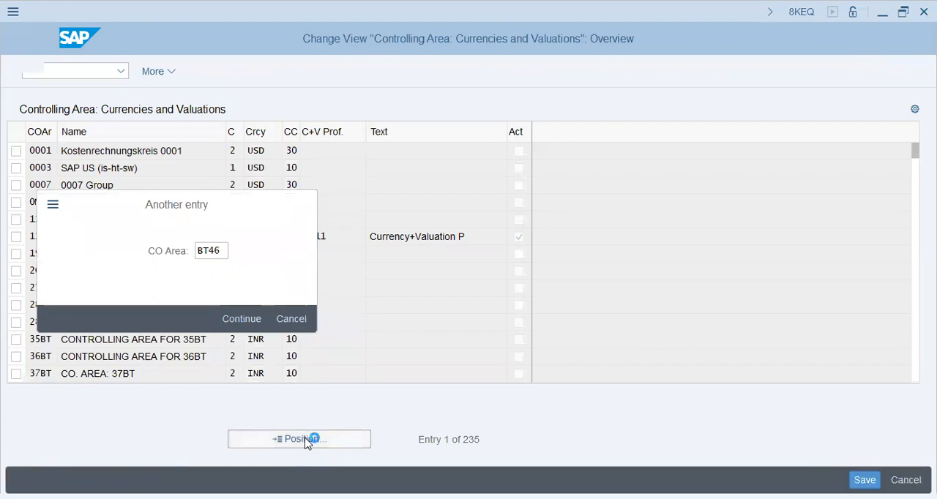
click(322, 151)
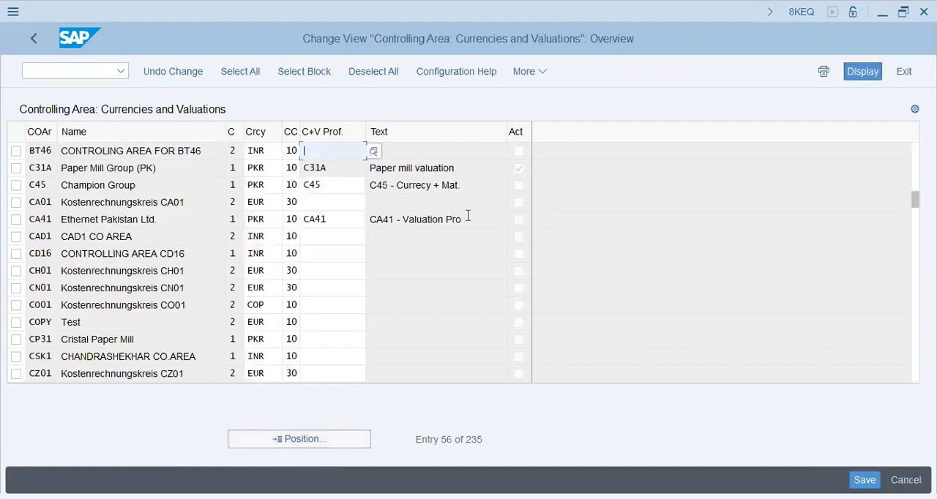
text(BT46)
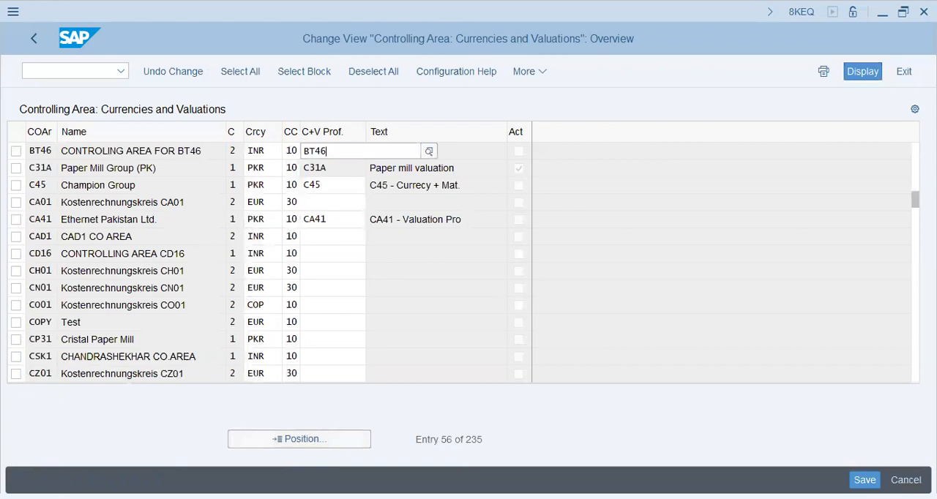
key(Return)
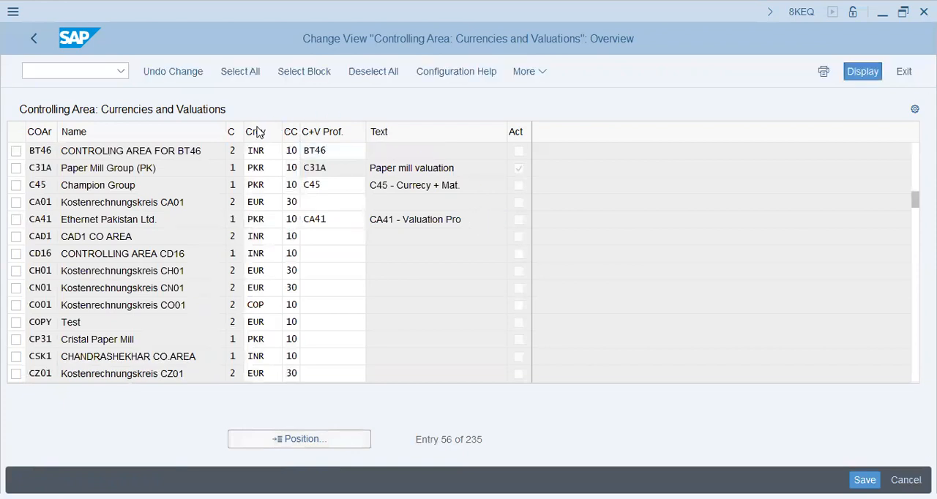
Step: Set the currency of controlling area BT46 to PKR and save the assignment in customizing request SA2K901051
click(282, 151)
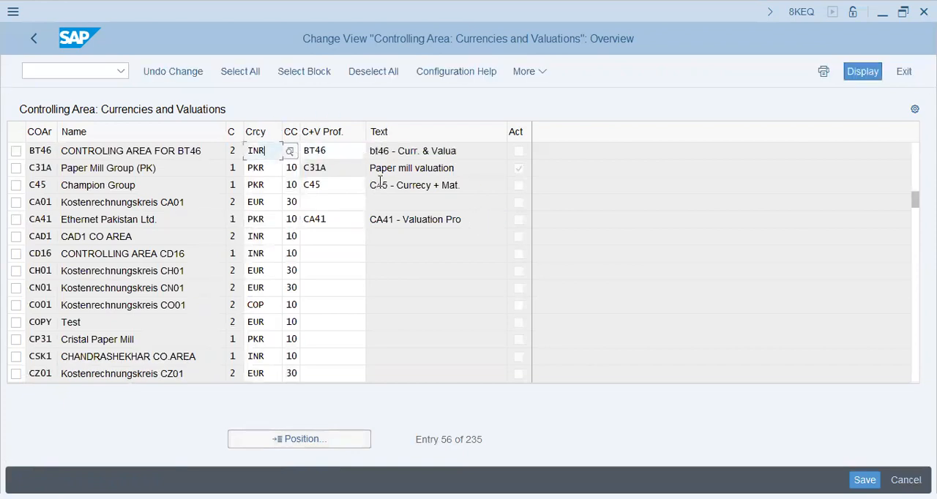
key(shift+Left)
key(shift+Left)
key(shift+Left)
text(PKR)
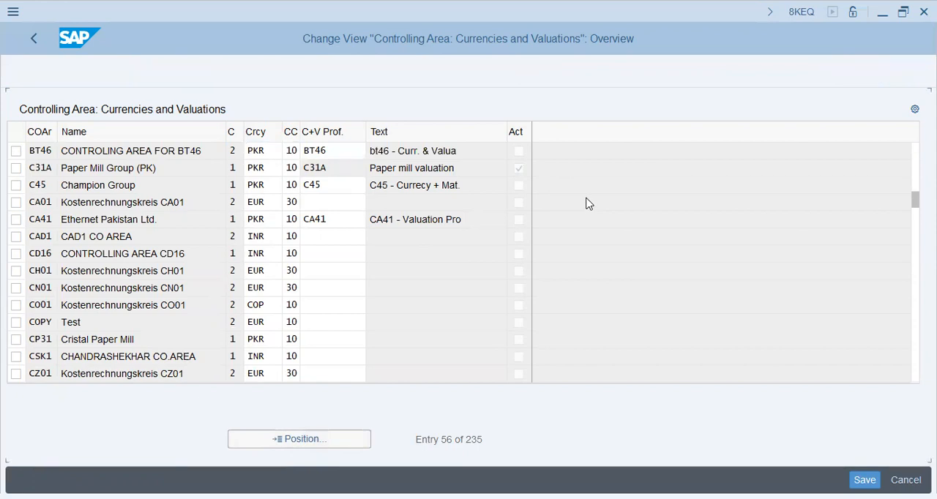
key(Return)
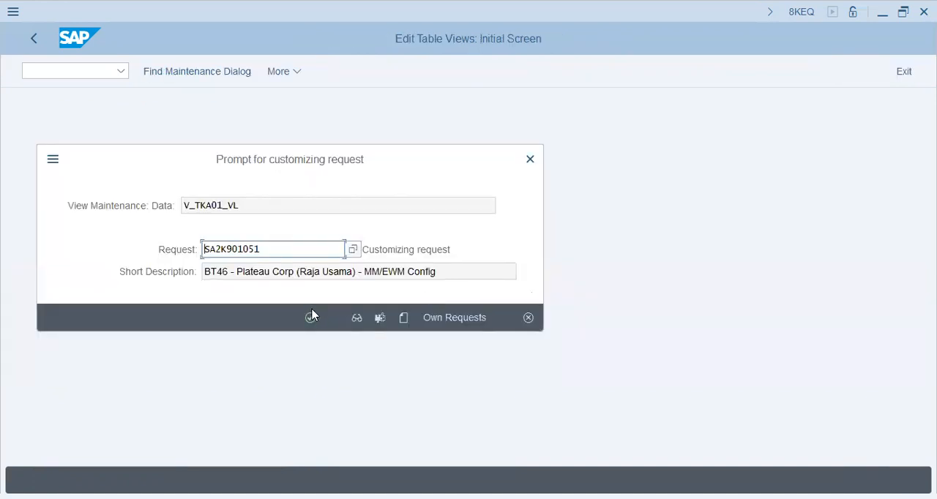
click(310, 317)
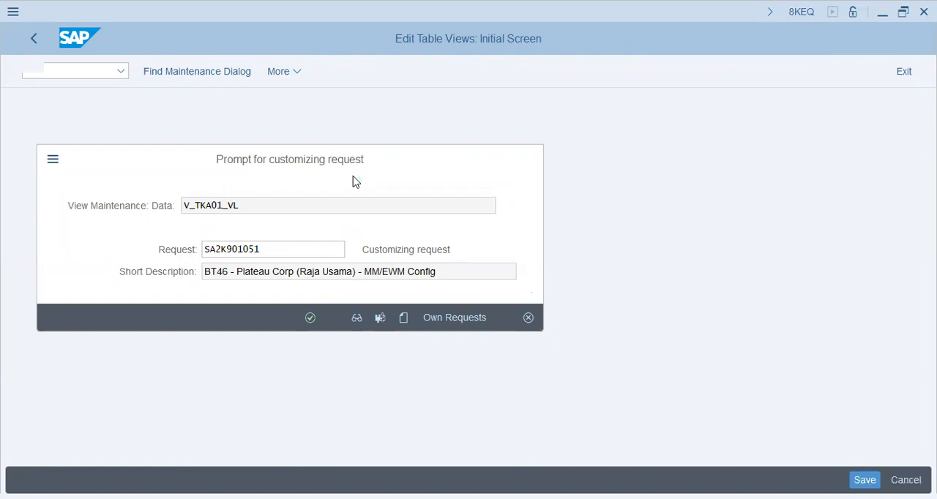
Step: Review the currency and the profile text assigned to controlling area BT46, and return to the IMG
double_click(272, 155)
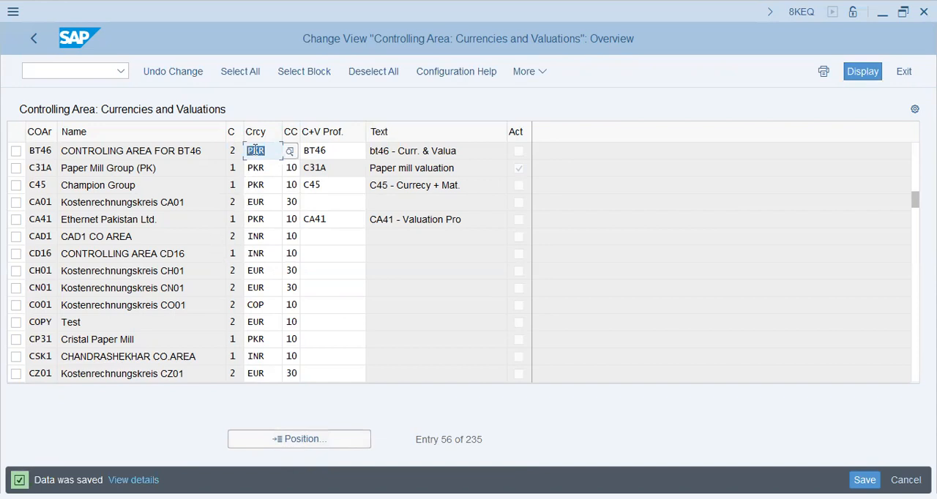
click(270, 149)
drag(270, 148, 248, 151)
drag(466, 150, 341, 152)
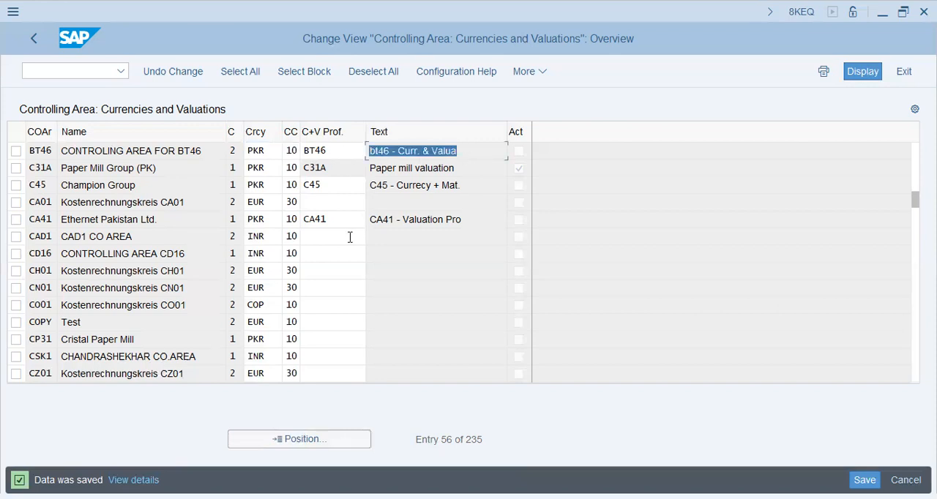
click(266, 151)
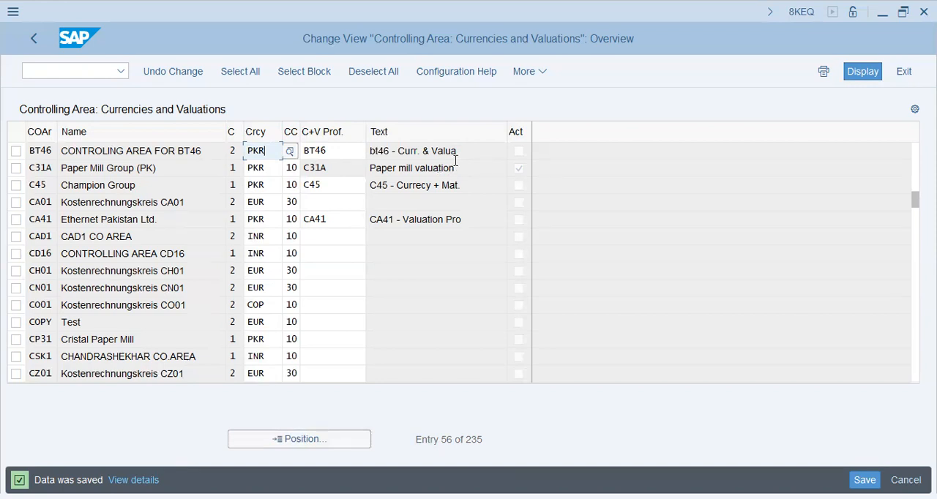
drag(455, 151, 371, 151)
click(268, 153)
click(38, 36)
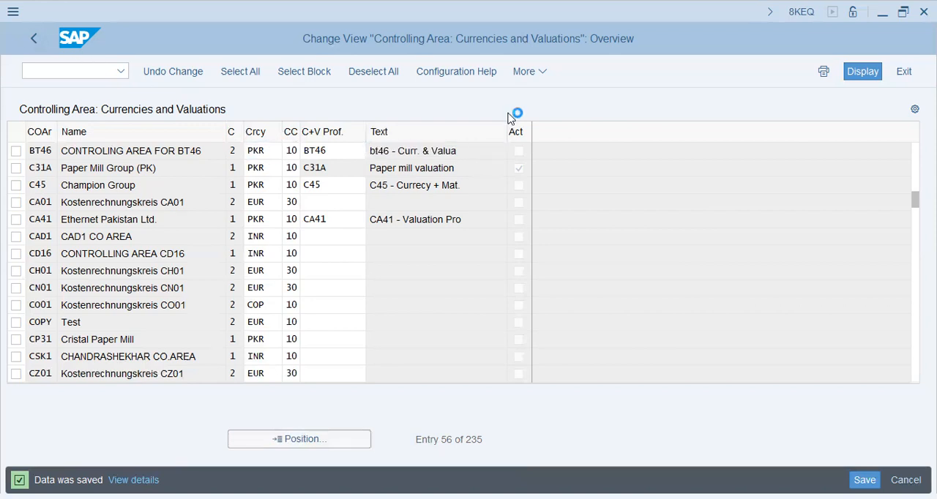
Step: Open Create Versions for Valuation Methods and display the controlling area settings of version 0
click(192, 384)
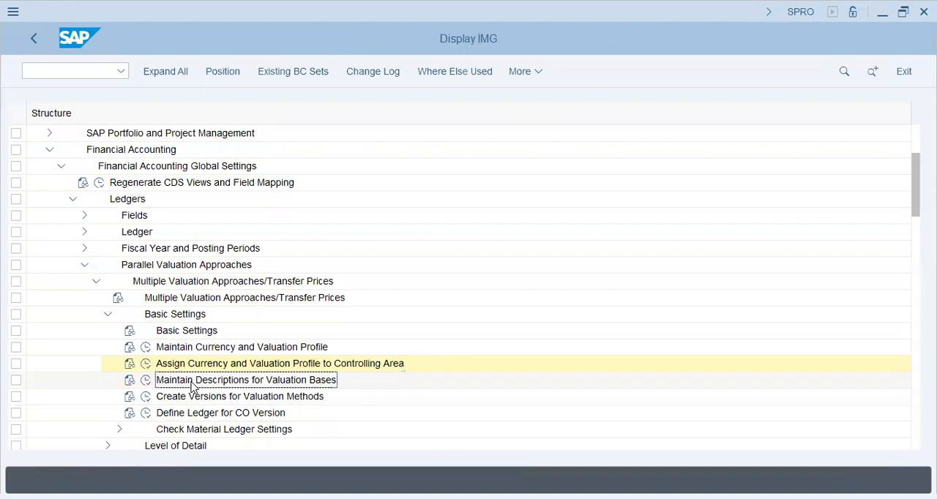
click(146, 396)
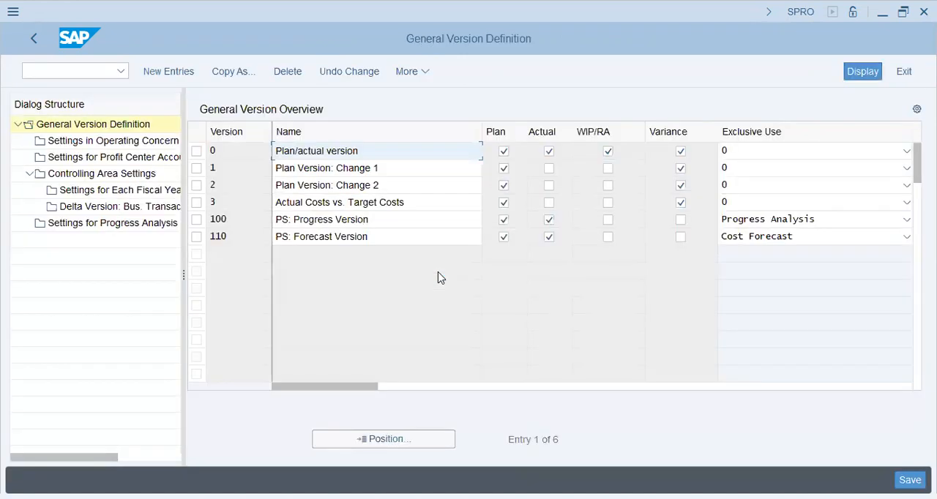
click(197, 152)
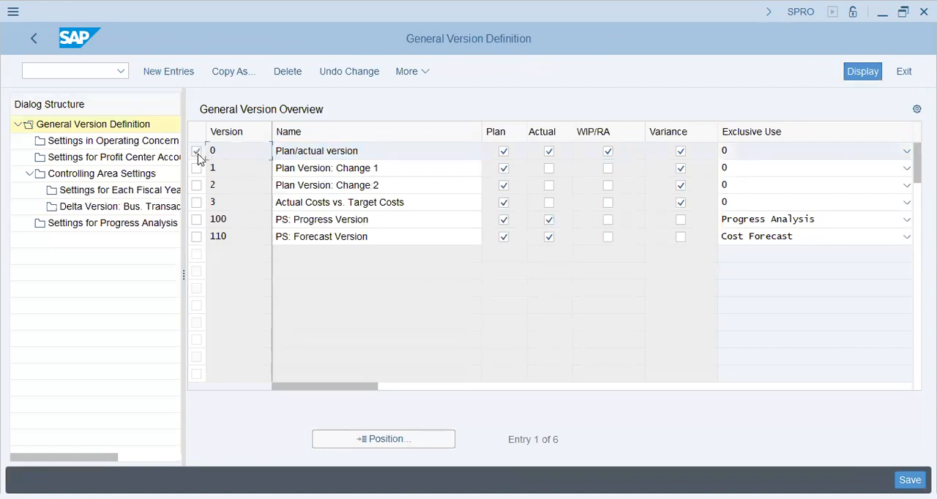
click(150, 173)
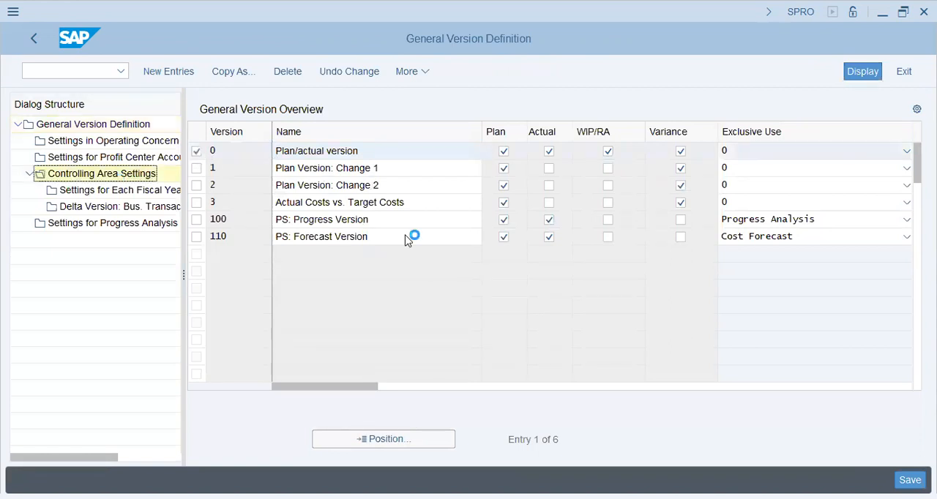
click(387, 199)
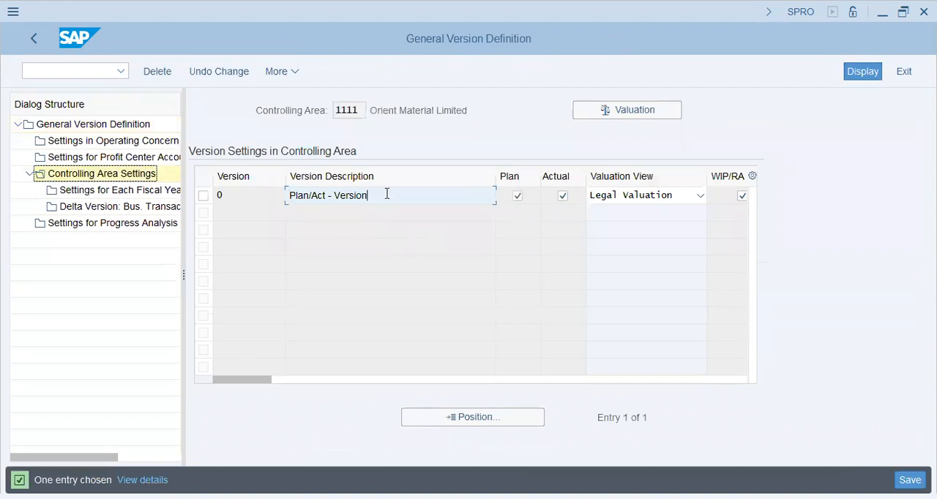
Step: Examine the fiscal year settings of version 0 in controlling area 1111, and return to the IMG
click(203, 195)
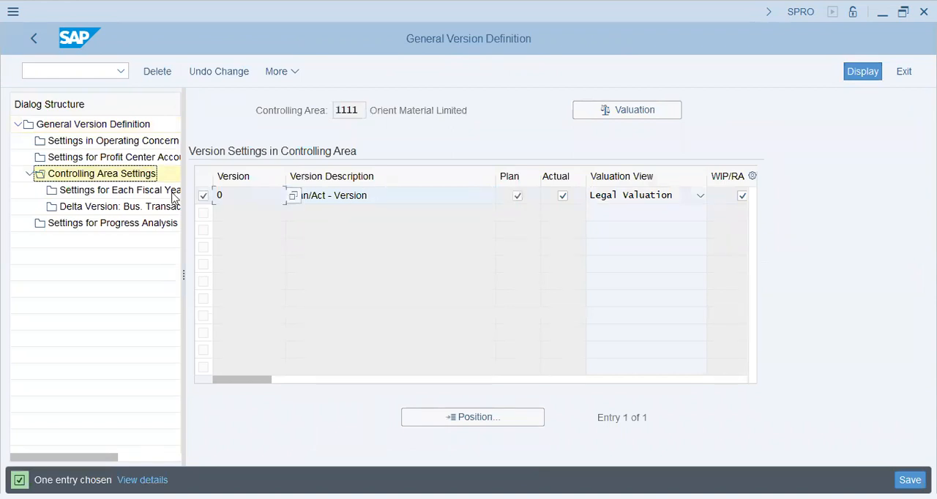
click(125, 193)
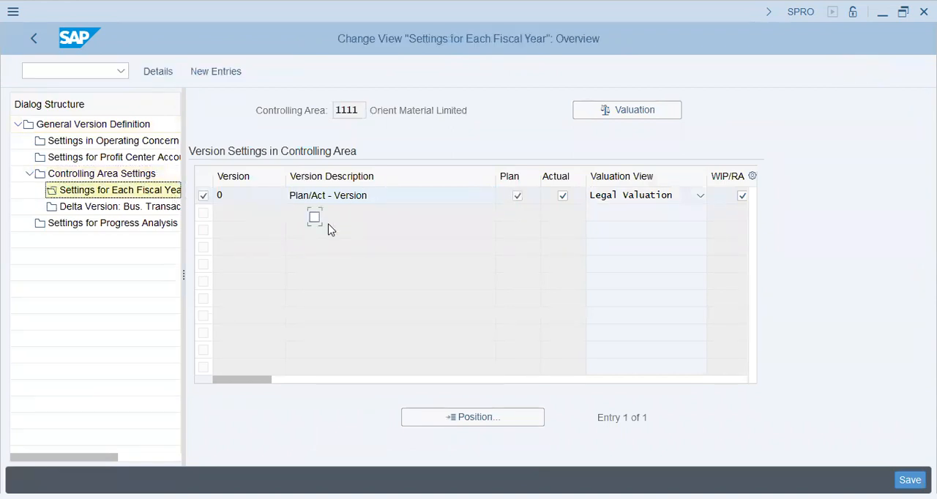
click(364, 110)
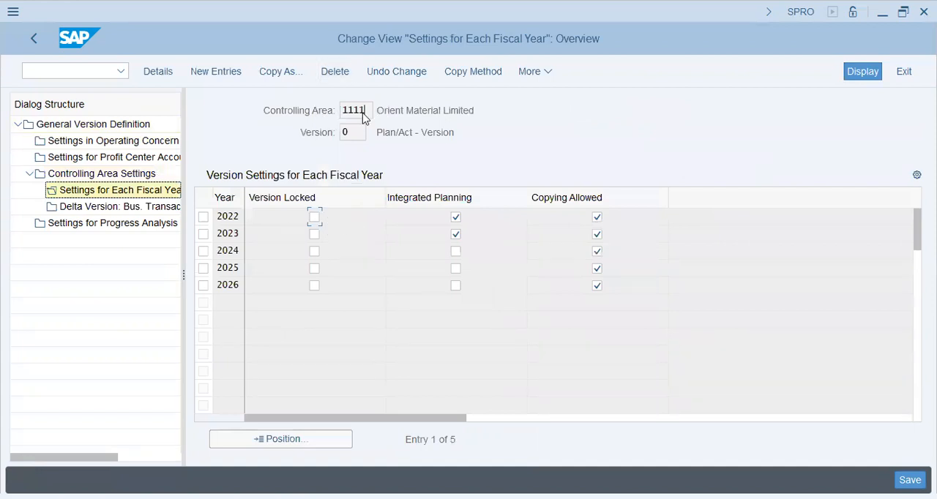
click(35, 40)
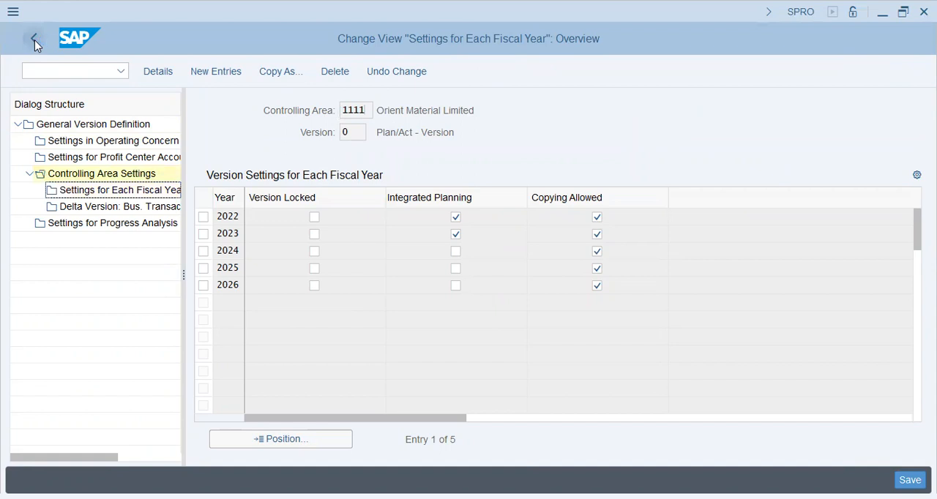
click(35, 39)
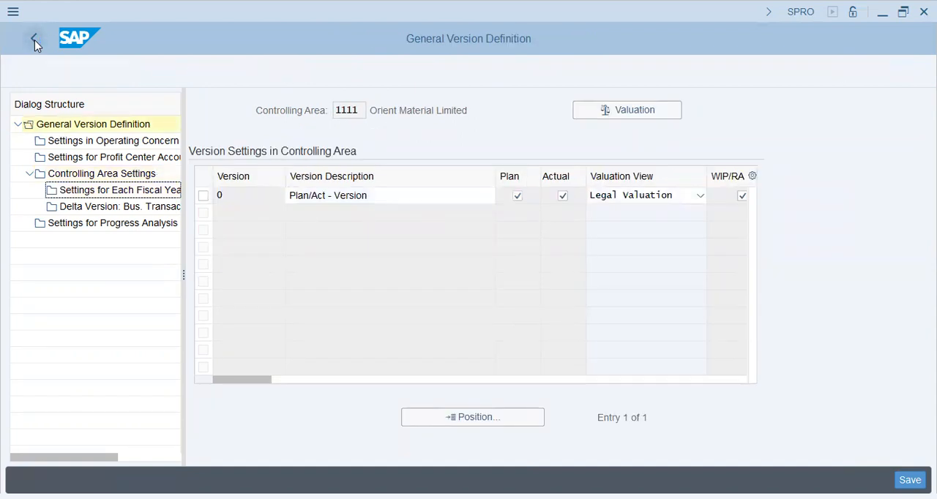
click(34, 40)
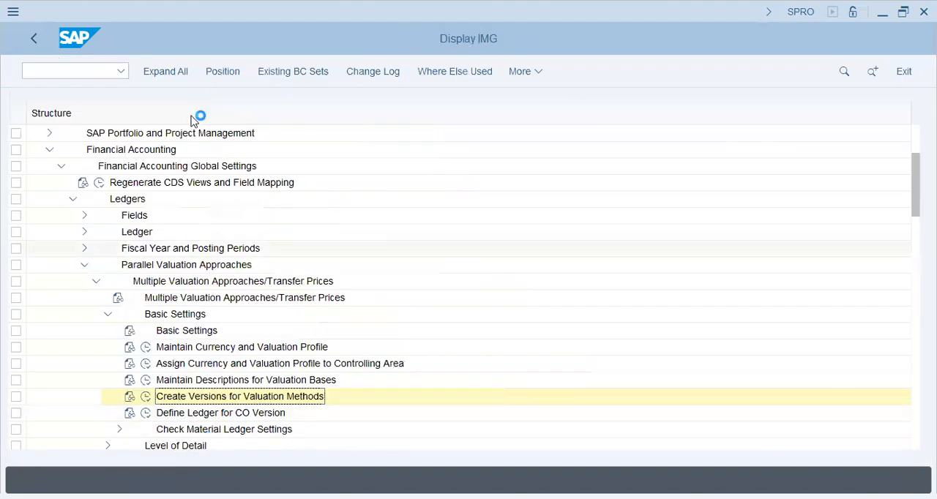
Step: Open transaction OKKS in a new session and set the controlling area to BT46
click(81, 74)
text(/)
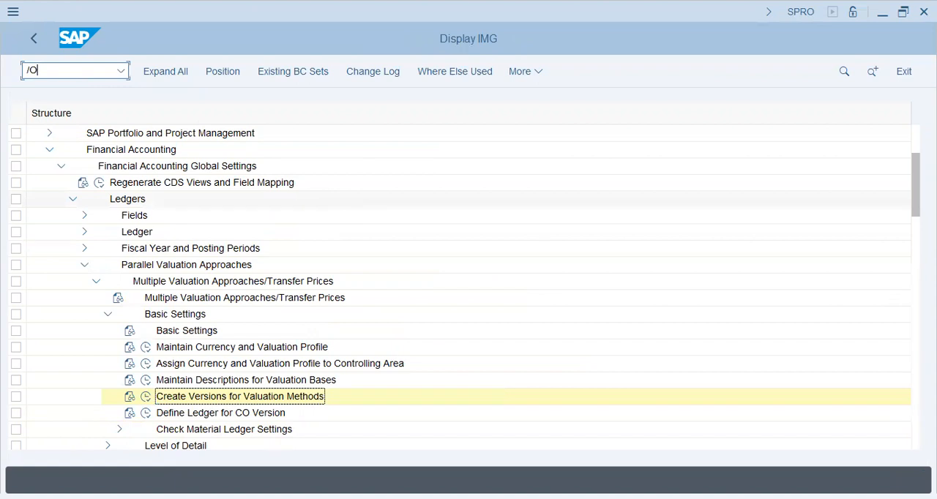
text(OOKKS)
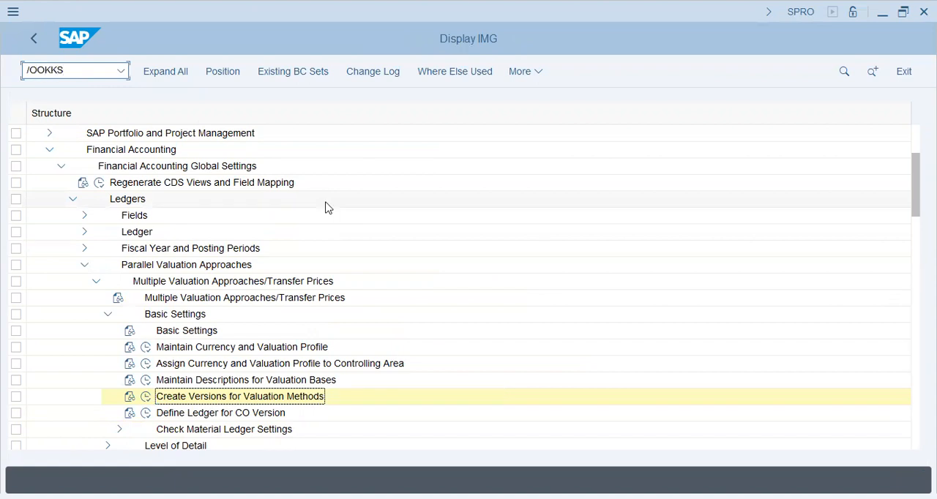
key(Return)
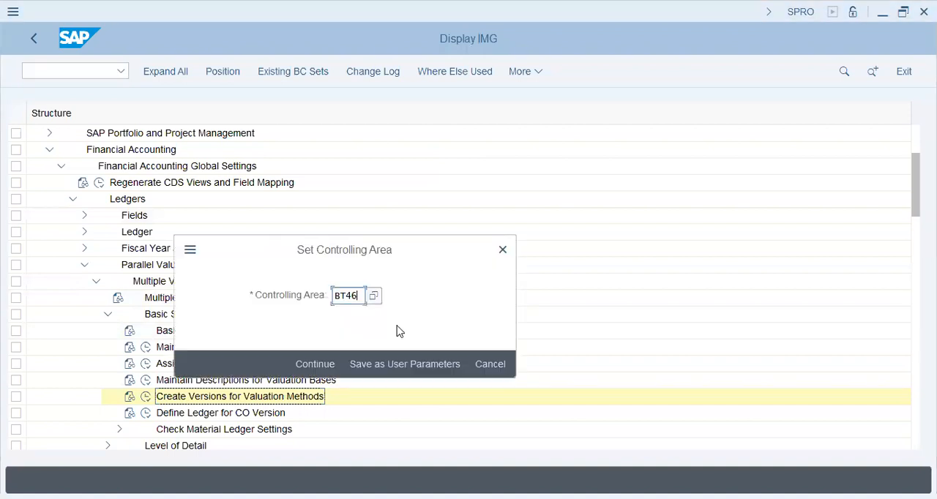
key(Return)
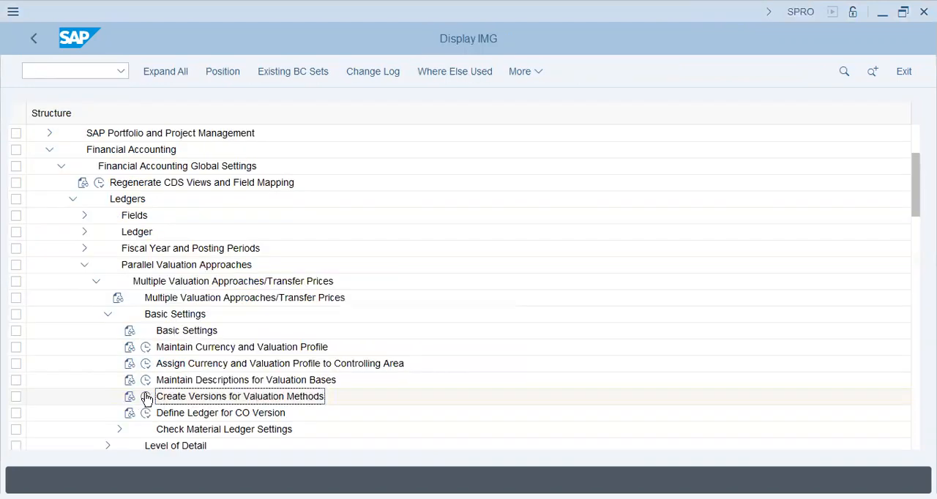
Step: In Create Versions for Valuation Methods, display the settings for each fiscal year of version 0 in controlling area BT46
click(146, 396)
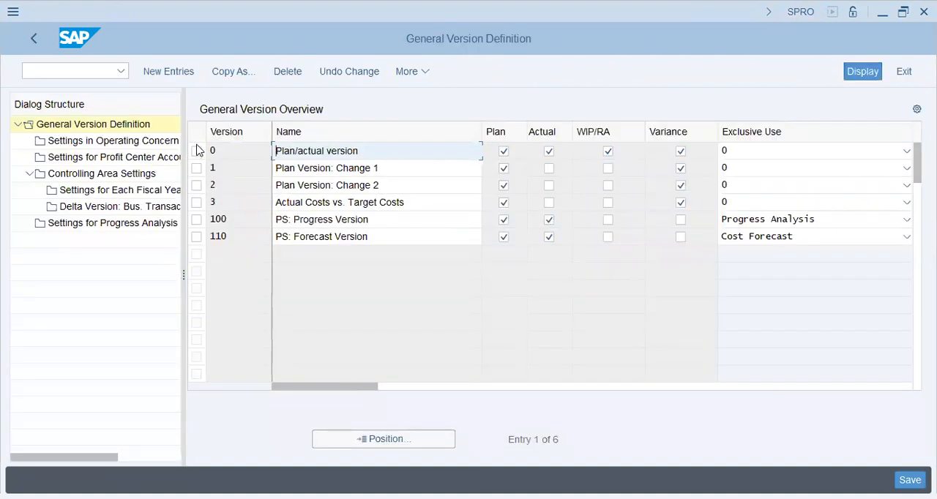
click(196, 150)
click(153, 173)
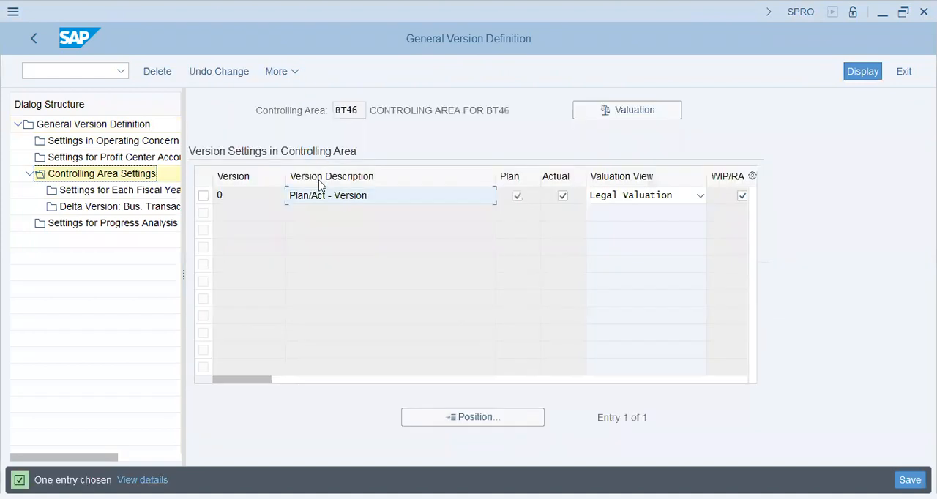
click(203, 196)
click(115, 193)
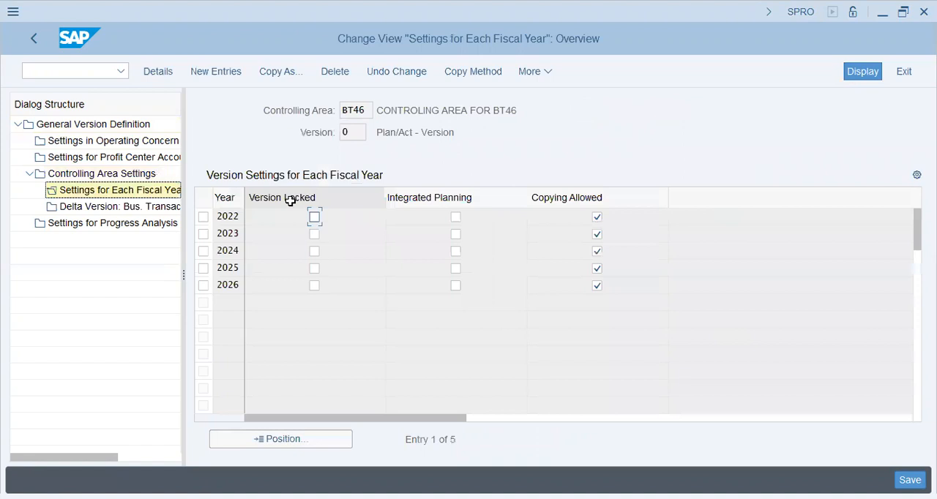
Step: Enable integrated planning for fiscal years 2022 to 2026 in version 0 of controlling area BT46 and save
click(456, 217)
click(455, 234)
click(457, 254)
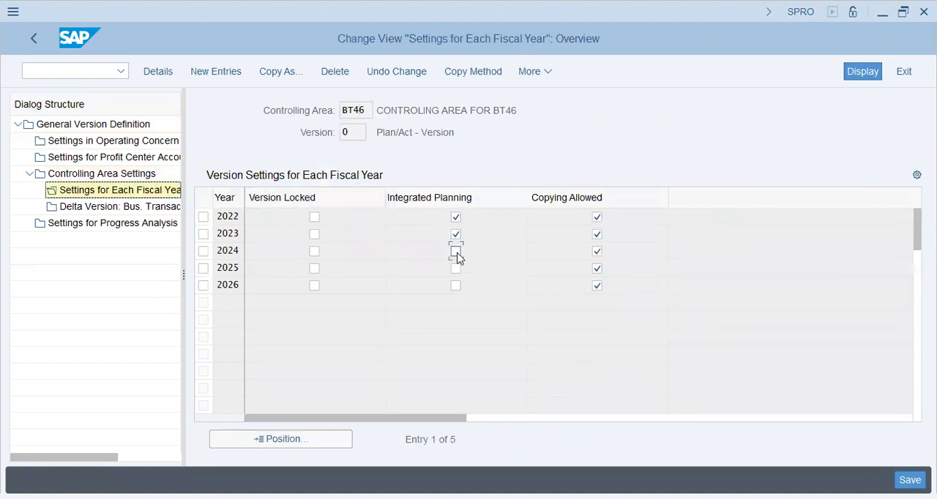
click(457, 269)
click(457, 285)
key(ctrl+s)
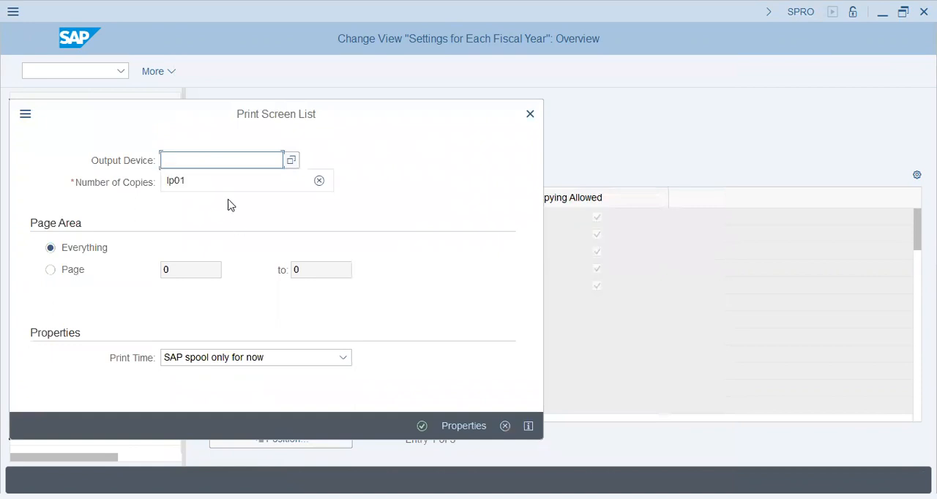
Step: Set the background job's output device to lp01 and accept the print settings and formatting
click(224, 182)
click(423, 426)
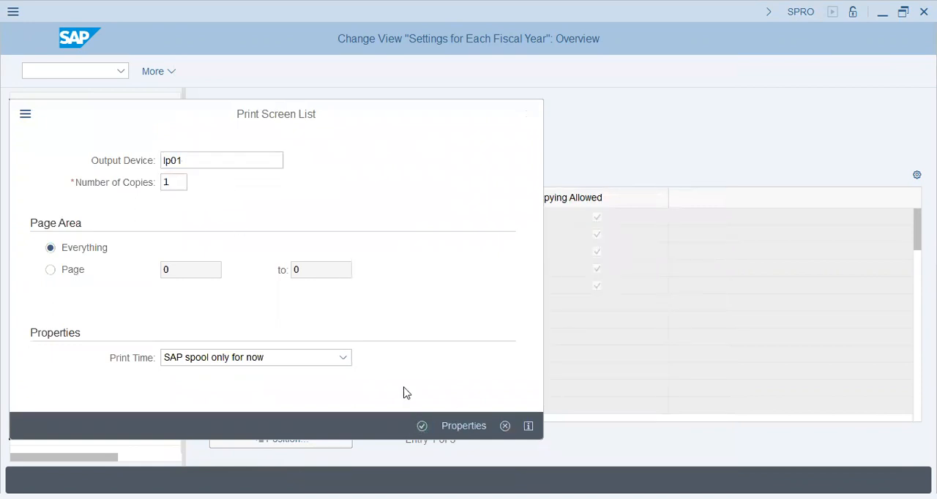
click(438, 476)
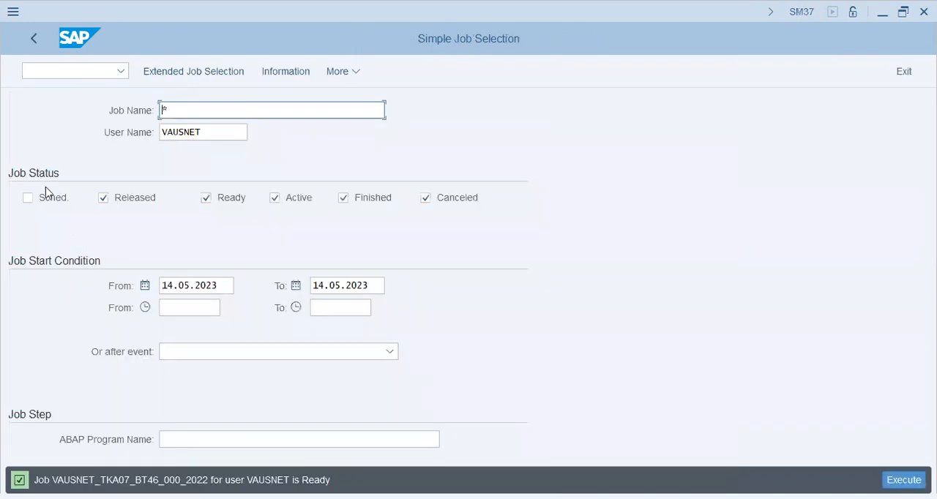
Step: Check the background job overview in SM37 with scheduled jobs included, and return to SAP Easy Access
click(51, 198)
key(F8)
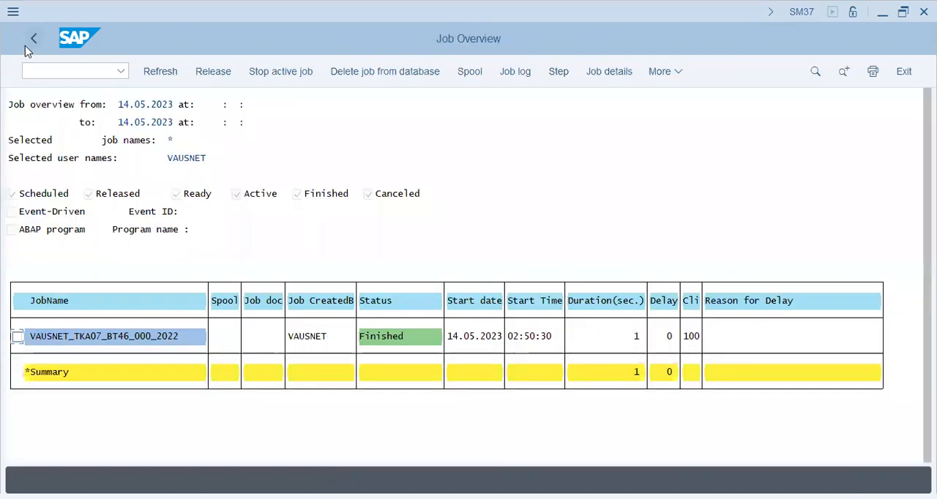
click(28, 44)
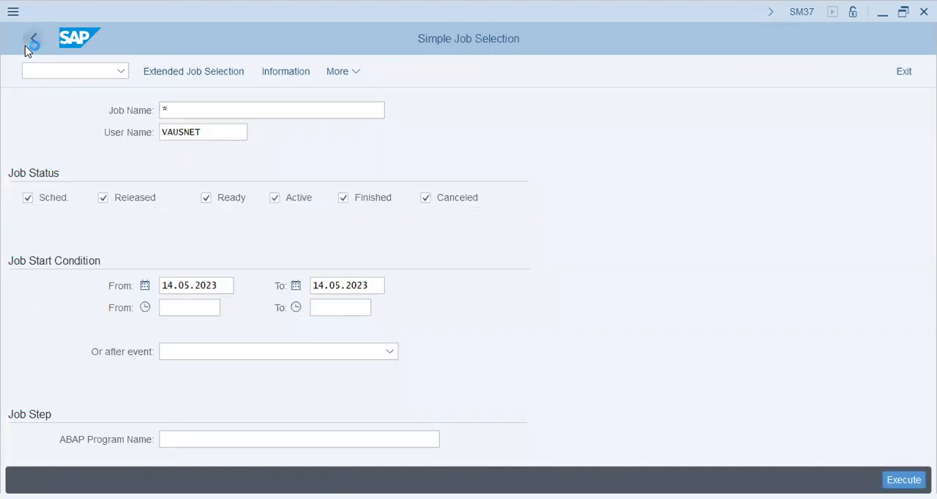
click(28, 44)
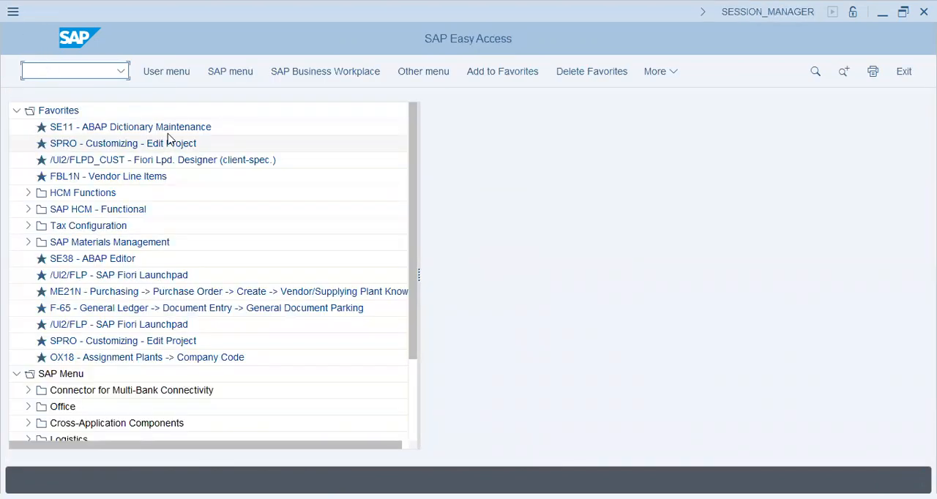
Step: Start transaction SPRO and expand Financial Accounting, Financial Accounting Global Settings and Ledgers in the implementation guide
text(/NSPRO)
key(Return)
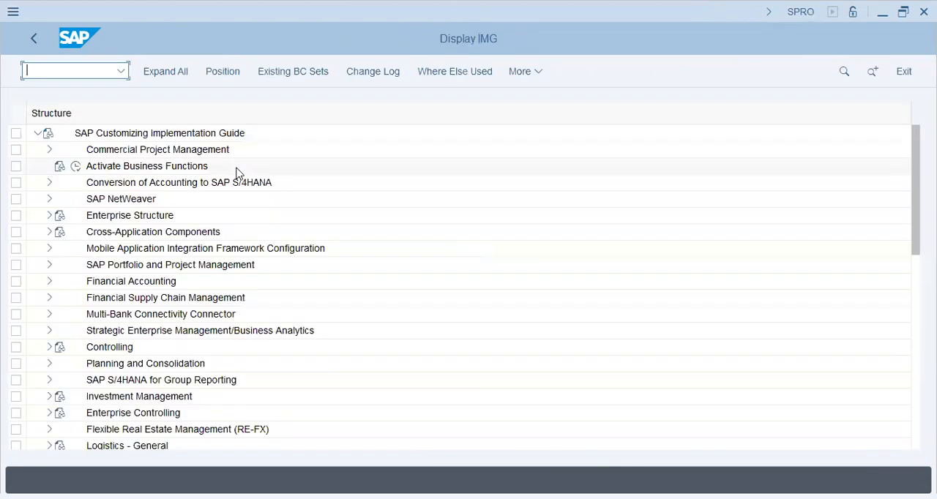
click(49, 283)
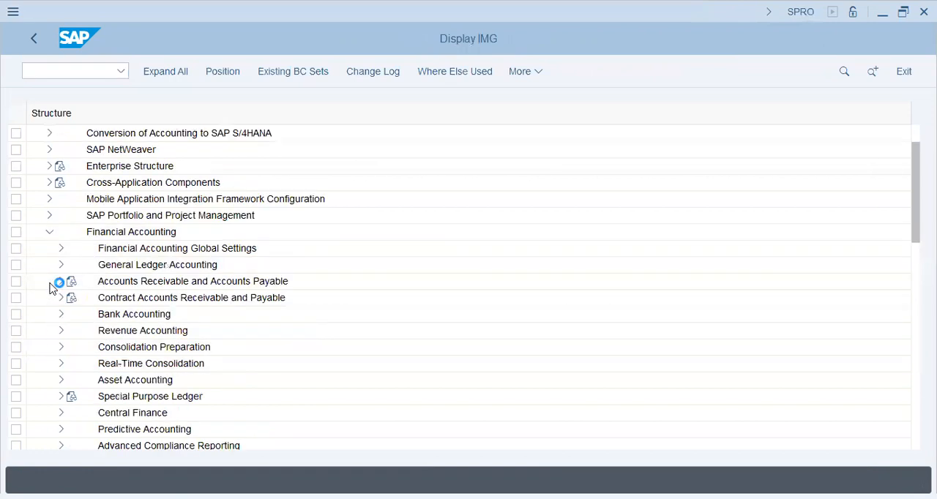
click(61, 248)
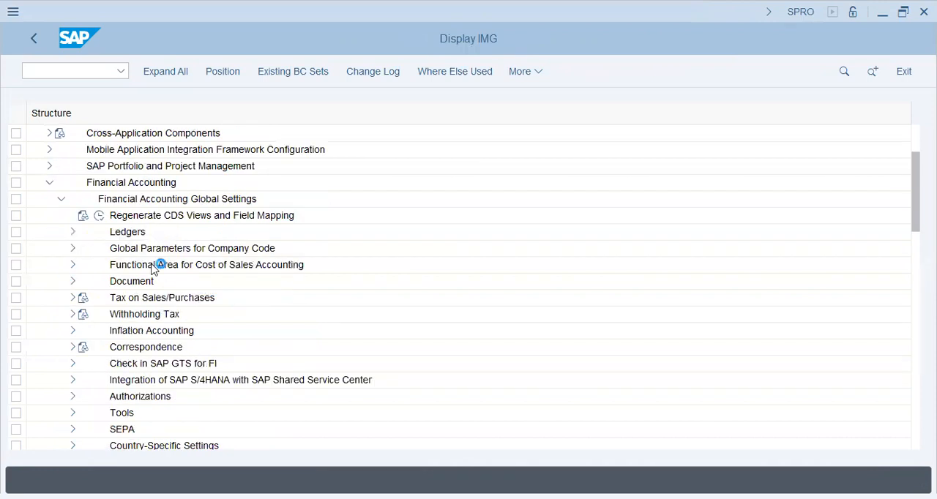
click(72, 233)
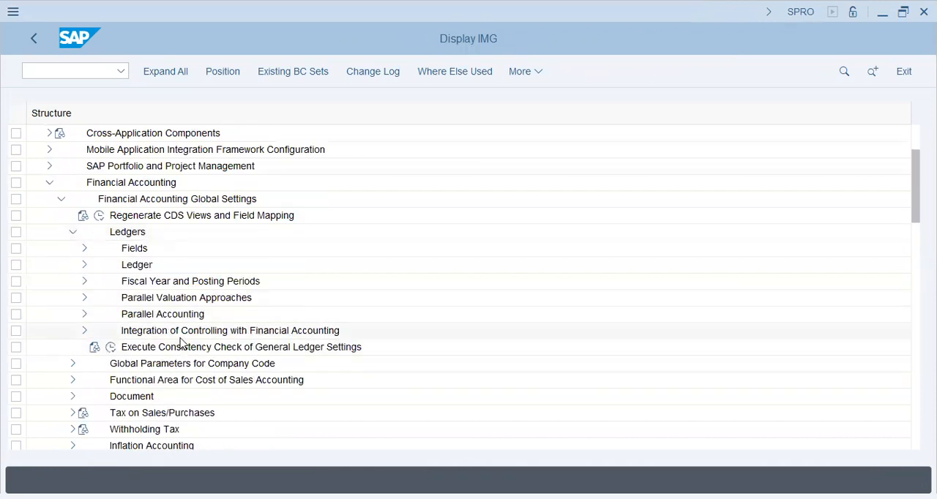
Step: Look through the activities under Multiple Valuation Approaches/Transfer Prices, including the Activation node, within Parallel Valuation Approaches
click(85, 315)
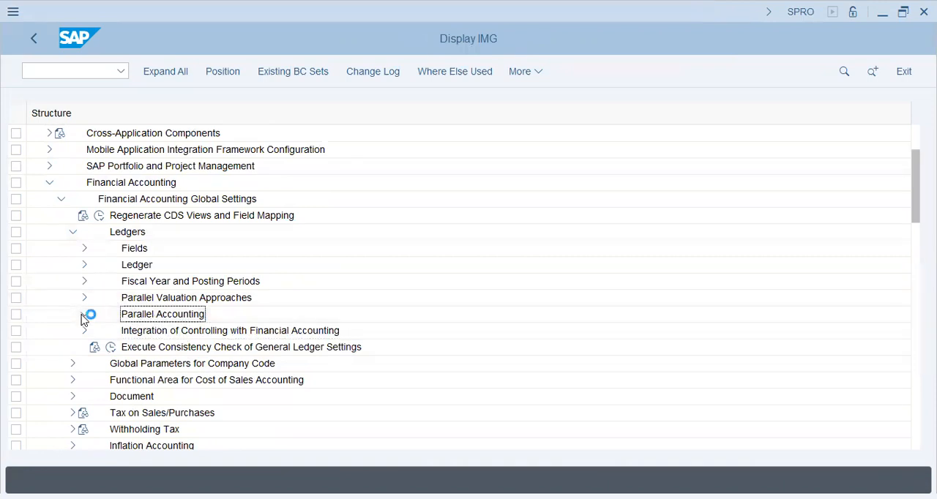
click(84, 316)
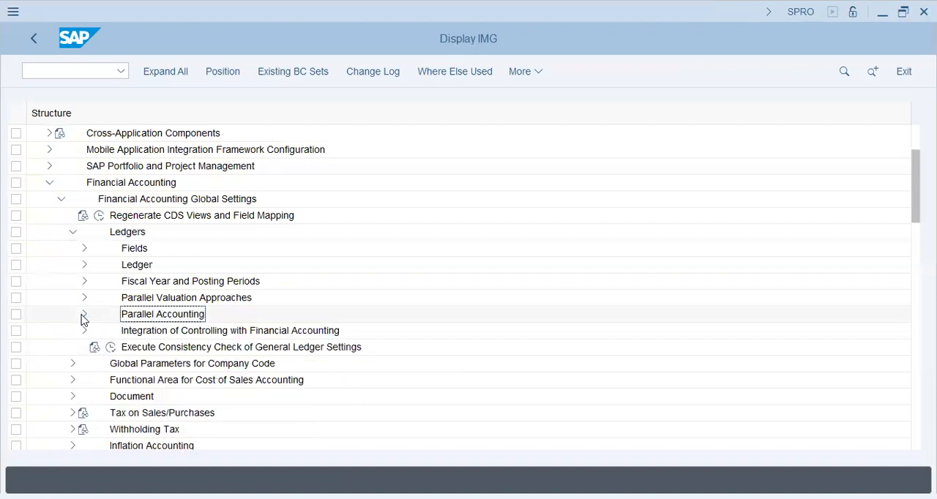
click(85, 298)
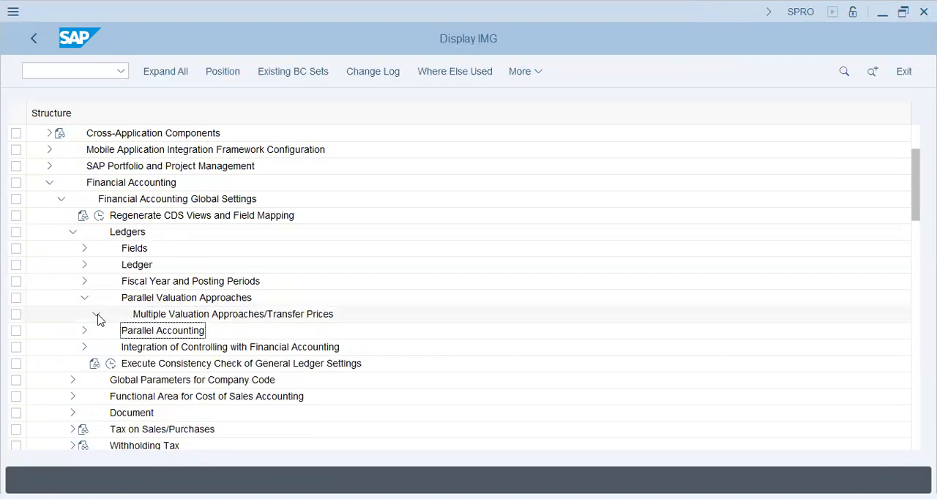
click(266, 316)
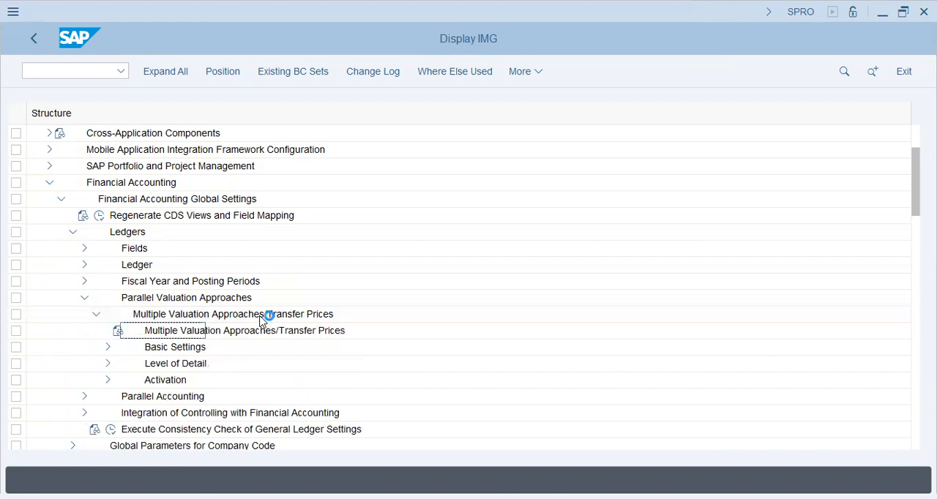
click(106, 364)
click(159, 396)
click(108, 364)
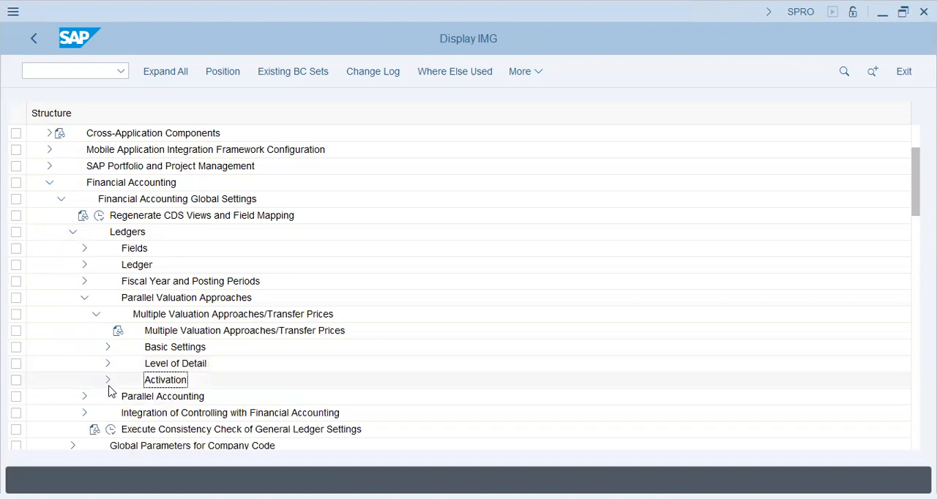
click(107, 380)
click(175, 380)
scroll(220, 355, down, 5)
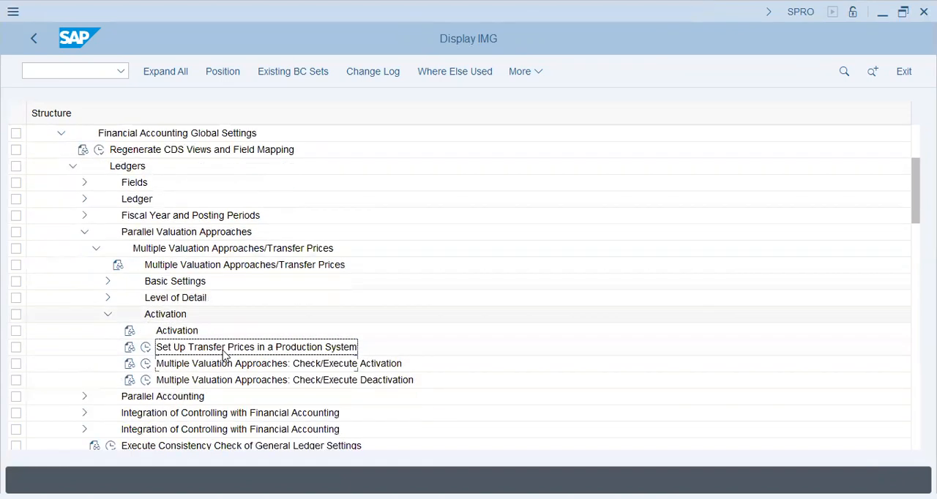
click(229, 316)
click(235, 335)
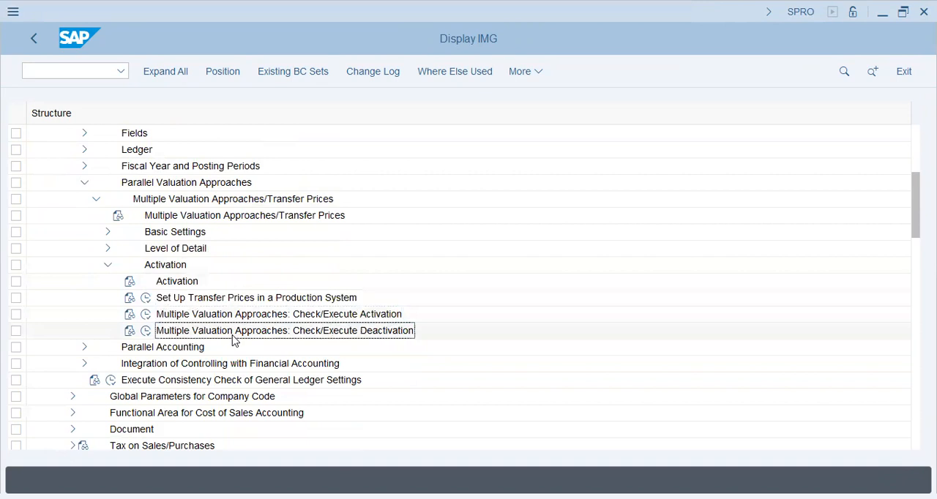
click(108, 265)
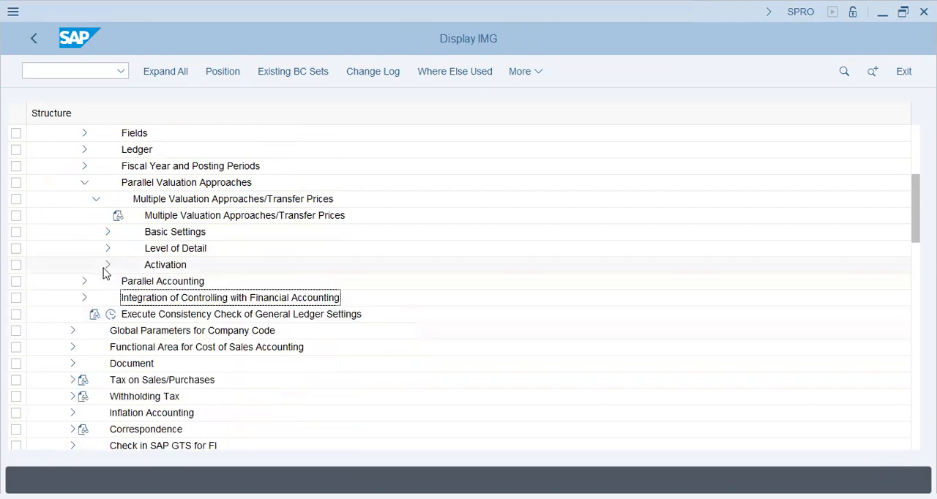
click(97, 200)
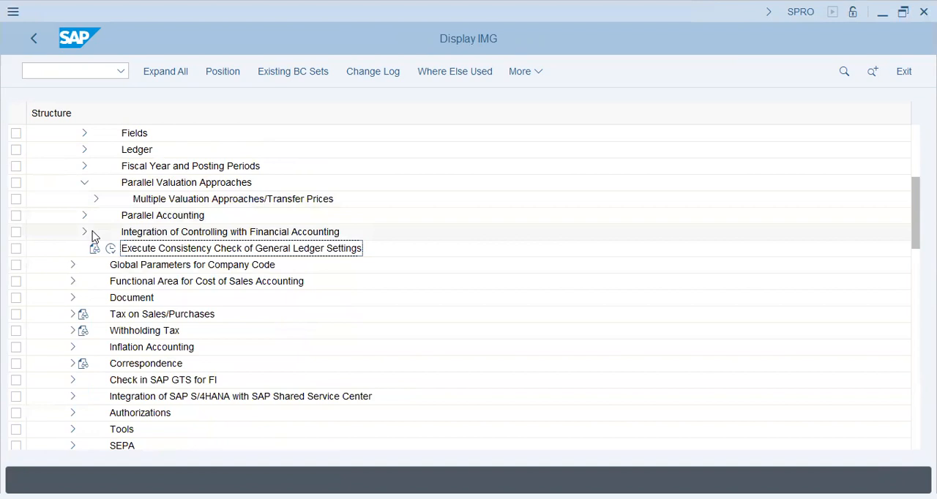
Step: Open the Define Ledger for CO Version activity under Integration of Controlling with Financial Accounting
click(84, 232)
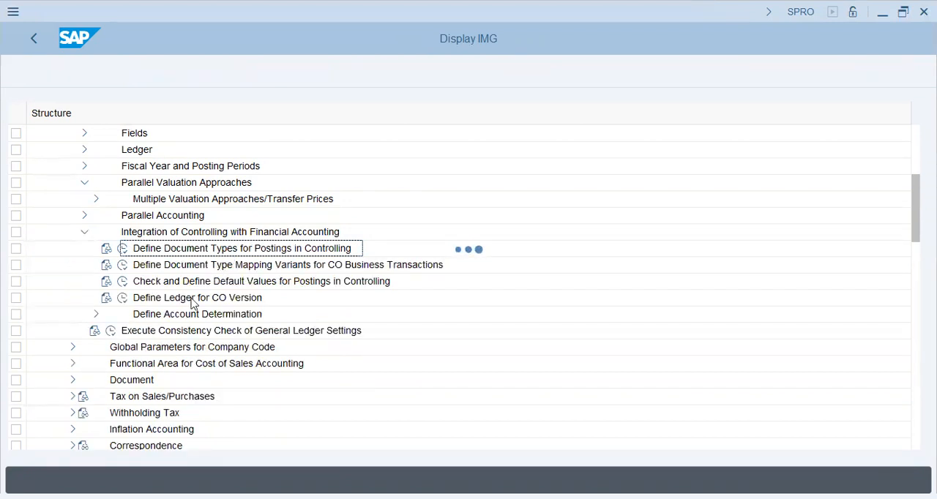
click(126, 299)
click(125, 298)
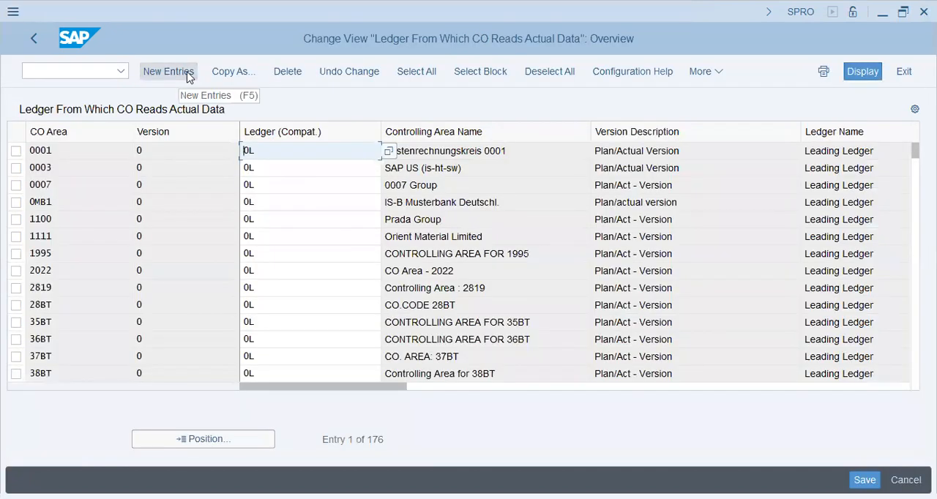
Step: Search the list of ledgers for CO versions for controlling area BT46
click(227, 443)
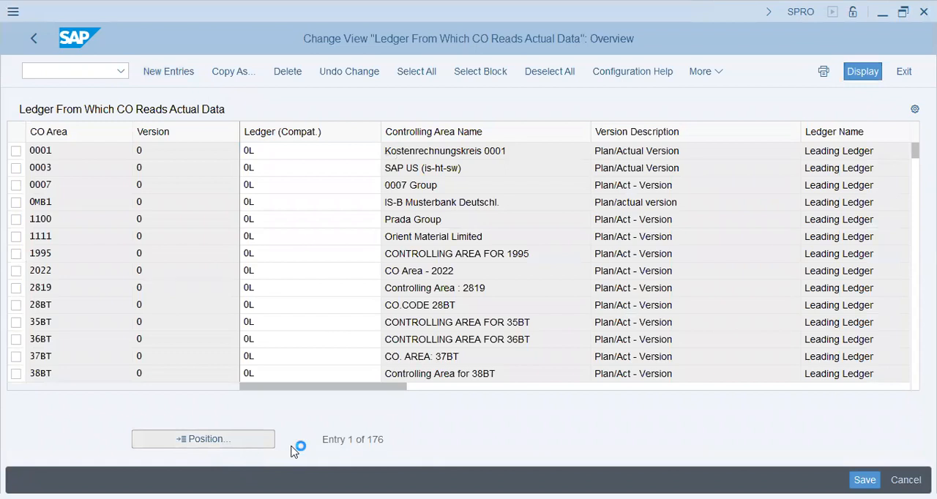
text(4)
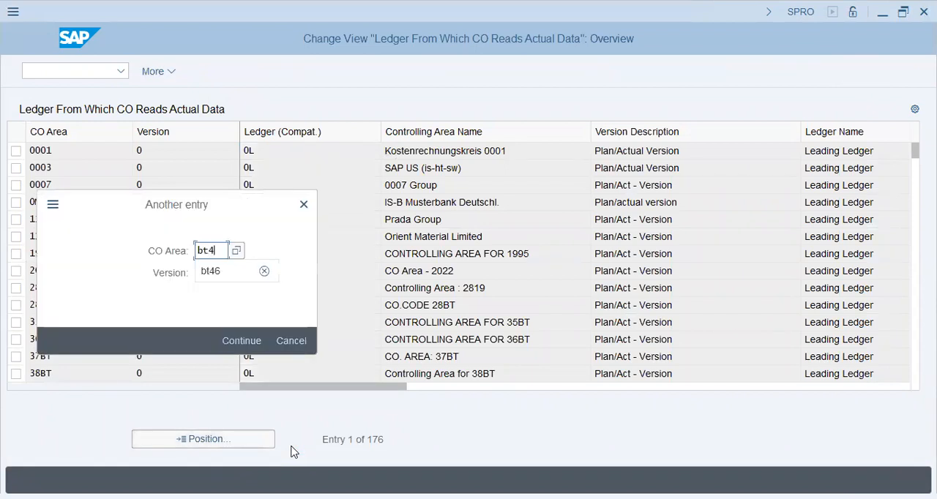
text(6)
key(Return)
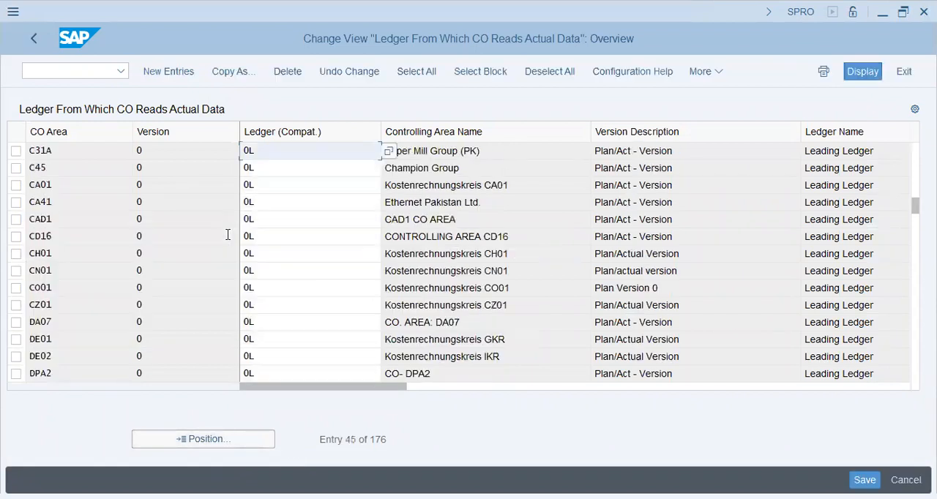
Step: Add a new ledger entry for controlling area BT46 with version 0 and ledger 0L
click(170, 71)
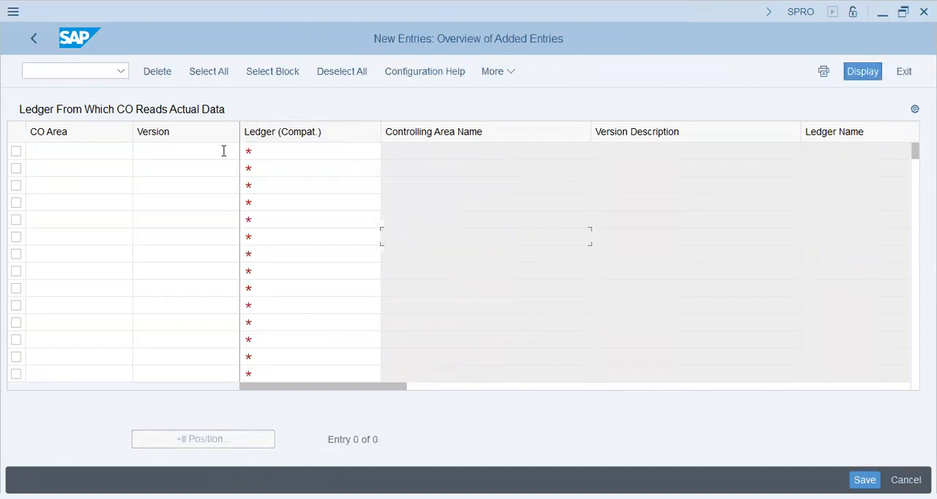
click(96, 152)
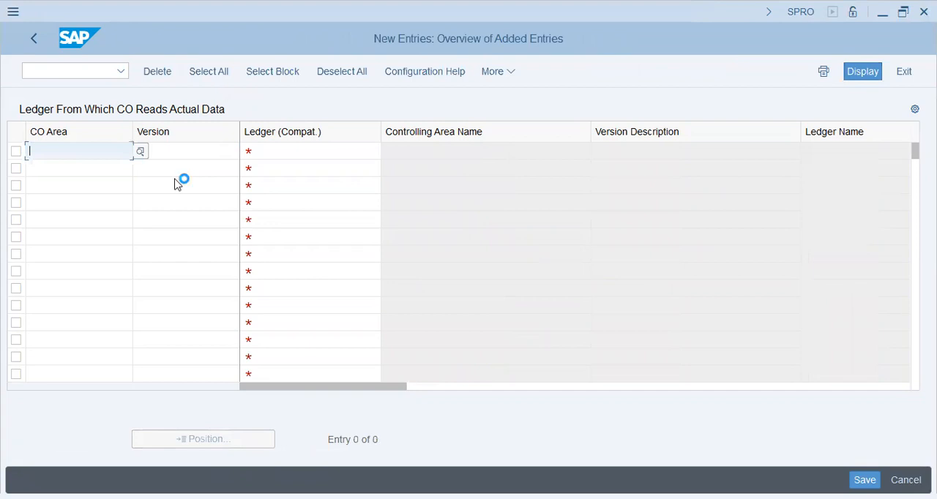
text(bt46)
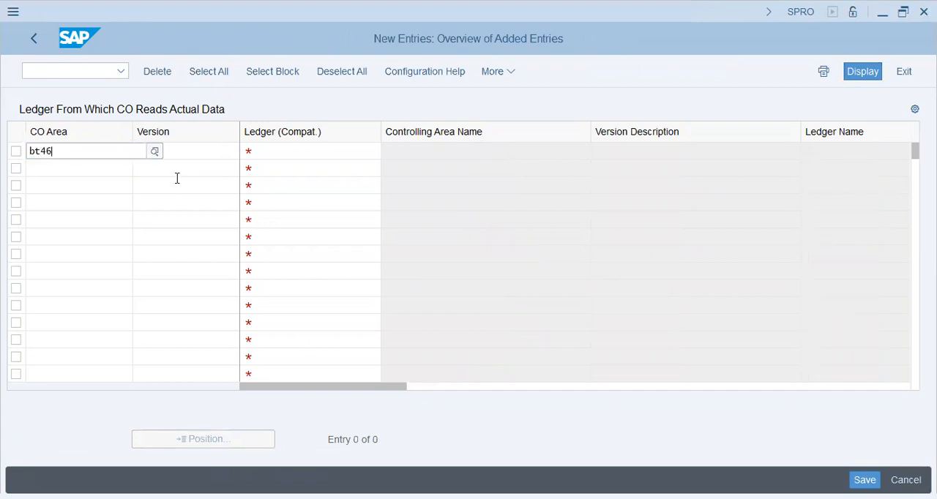
key(Tab)
text(0)
key(Tab)
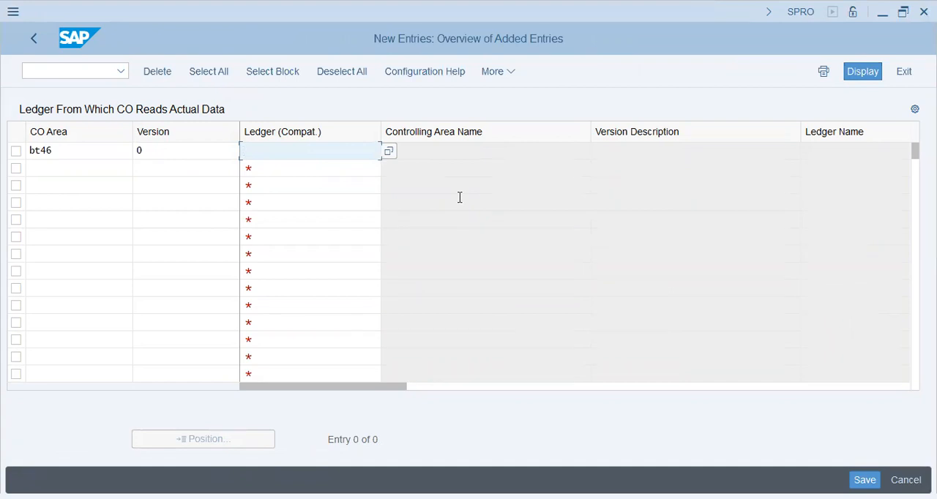
text(0l)
key(Return)
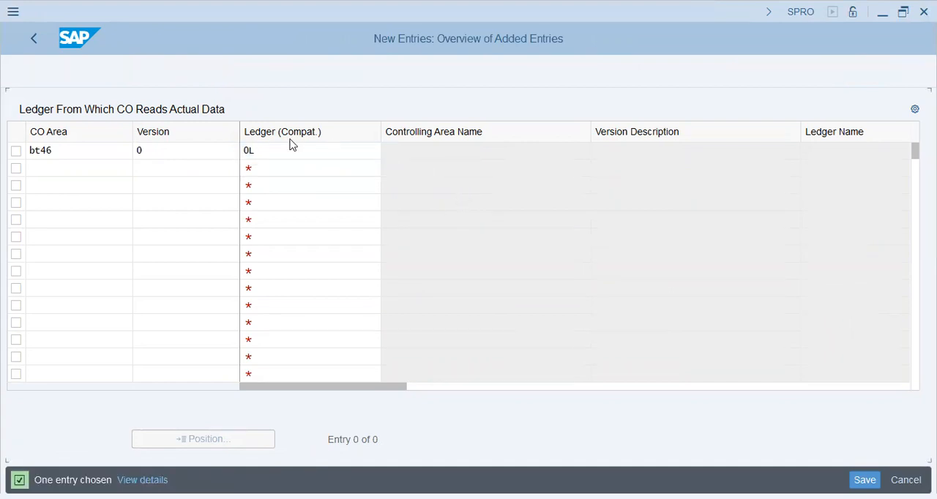
Step: Review the new BT46 entry's ledger and controlling area names, and check the available CO versions in the value list
click(289, 151)
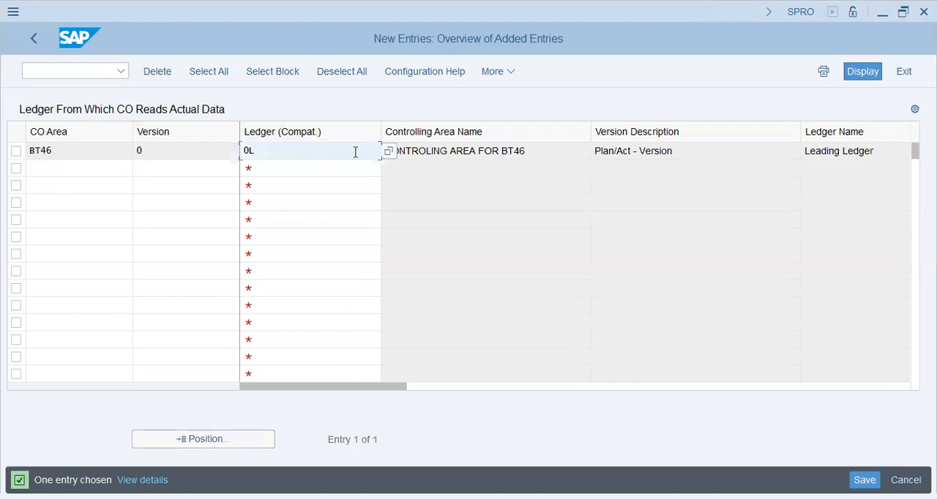
drag(881, 155, 797, 158)
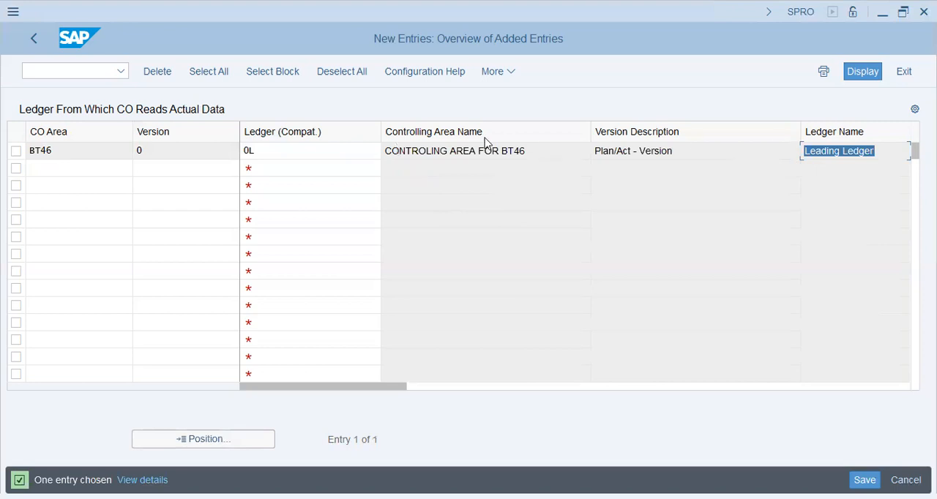
drag(528, 148, 372, 136)
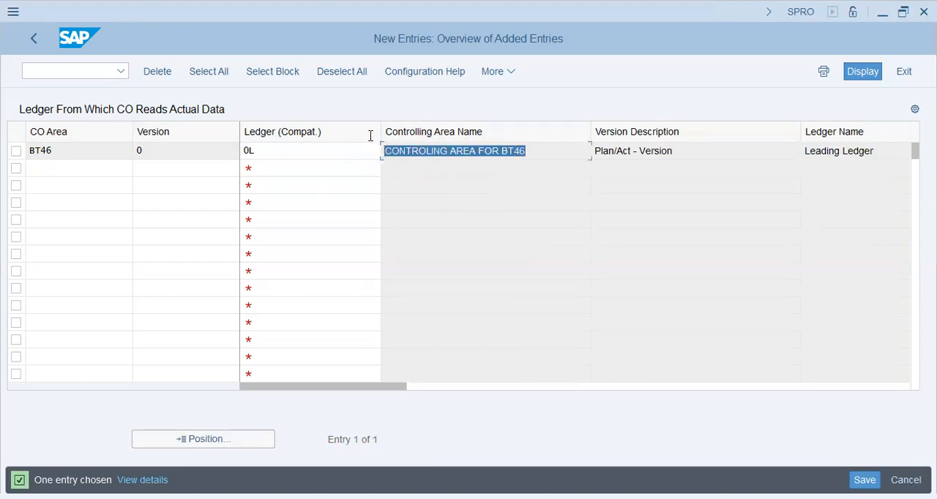
click(252, 152)
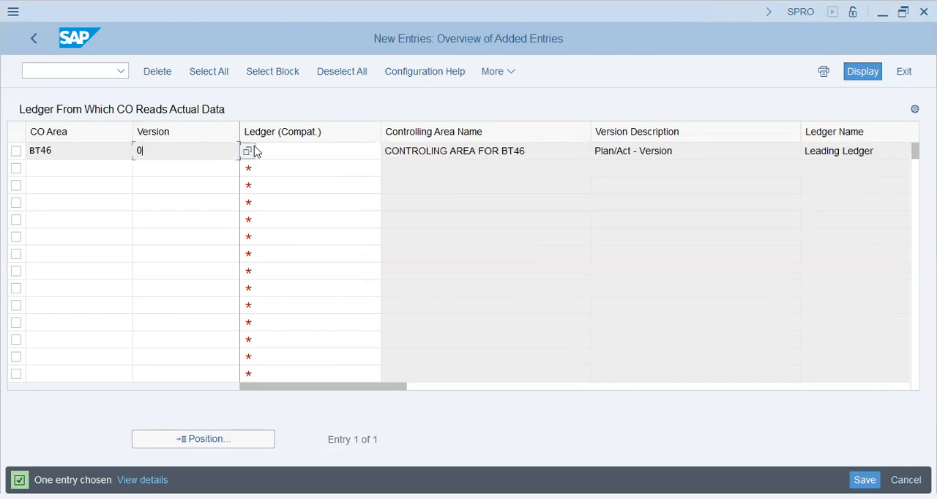
text(0L)
key(Return)
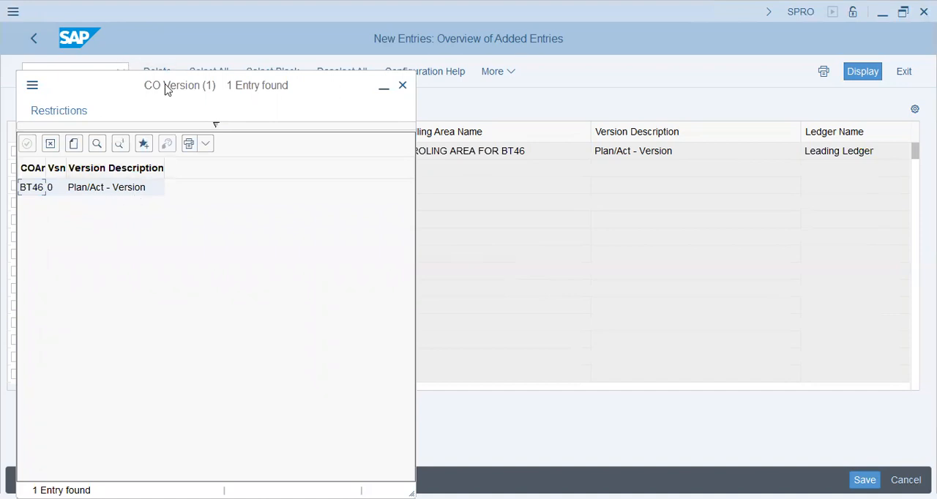
drag(205, 87, 428, 46)
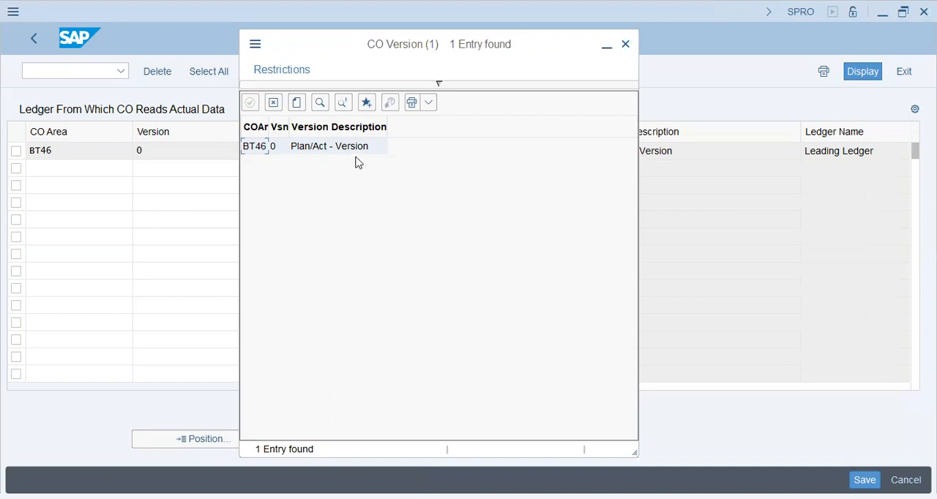
click(629, 42)
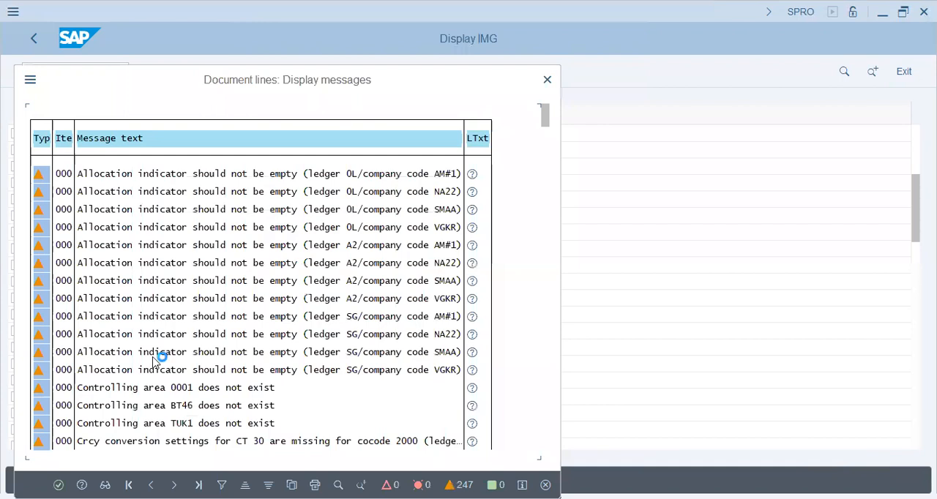
Step: Save the BT46 ledger entry in the proposed customizing request and return to the implementation guide
key(Return)
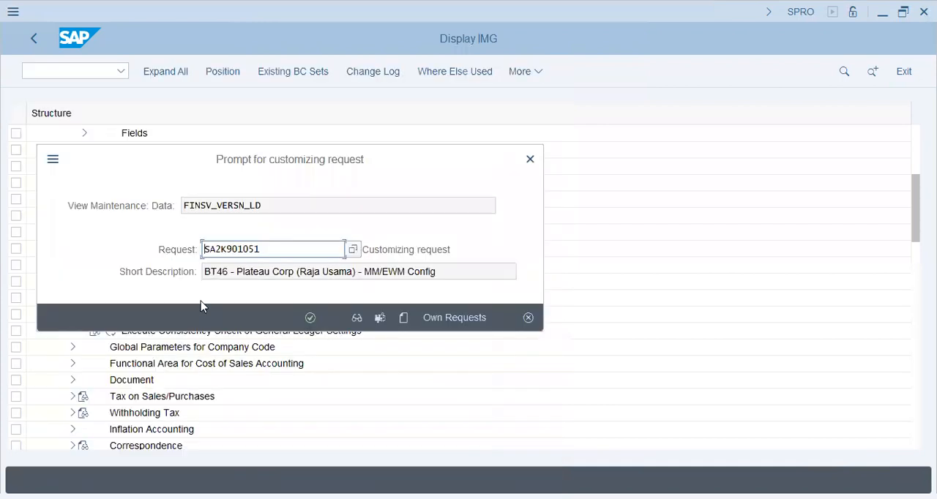
click(311, 318)
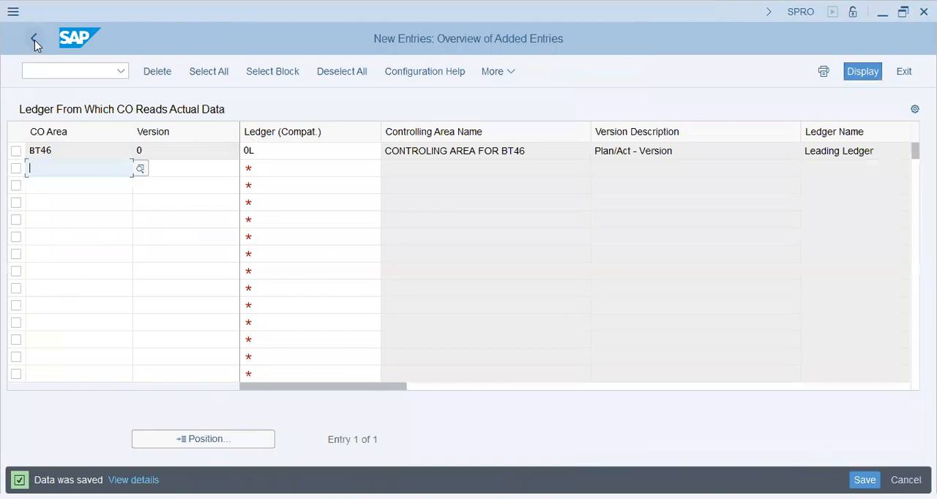
click(34, 40)
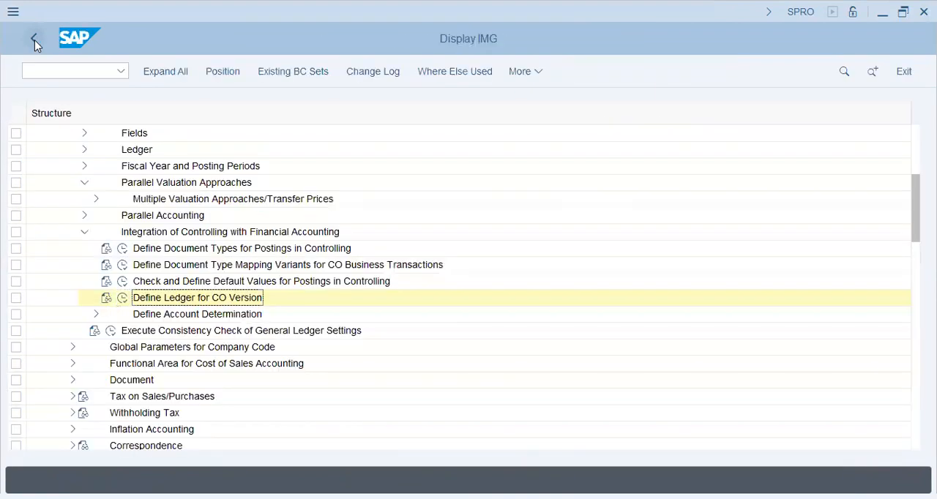
click(95, 315)
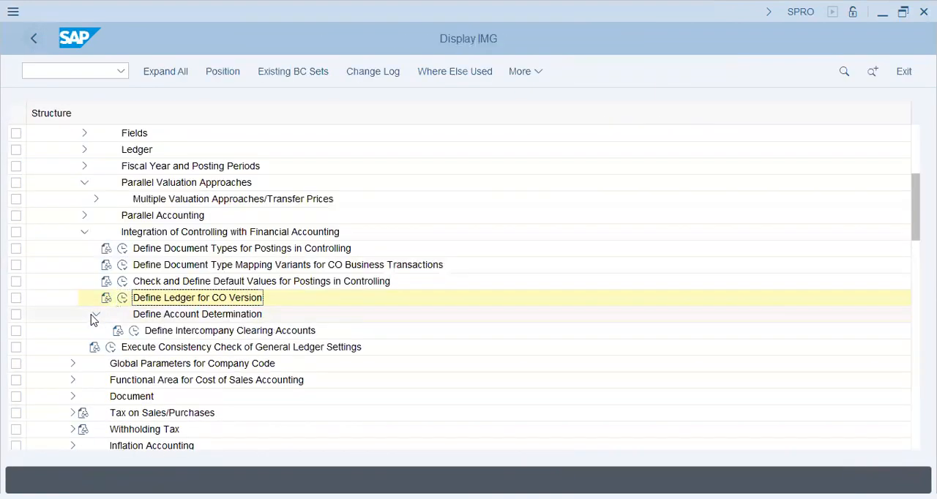
click(95, 315)
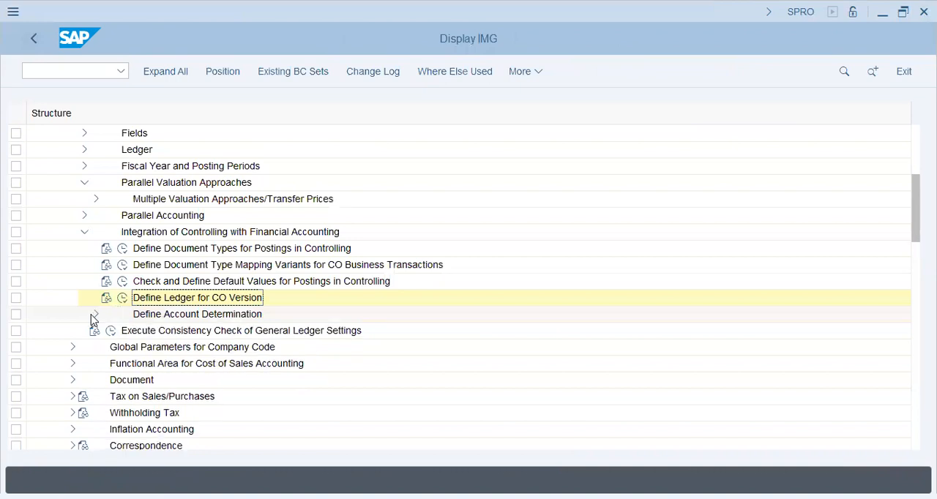
Step: Examine the Activation and Level of Detail nodes of Multiple Valuation Approaches/Transfer Prices under Parallel Valuation Approaches
click(84, 232)
scroll(72, 274, up, 1)
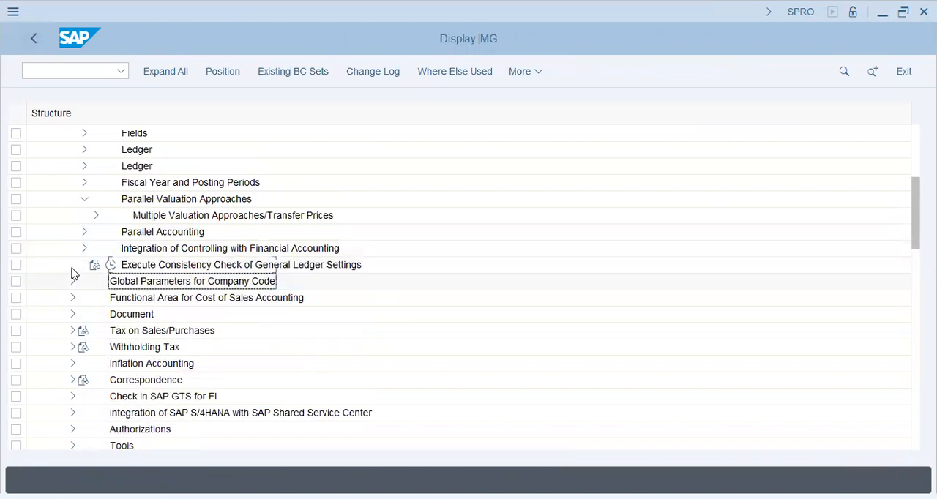
scroll(72, 274, up, 2)
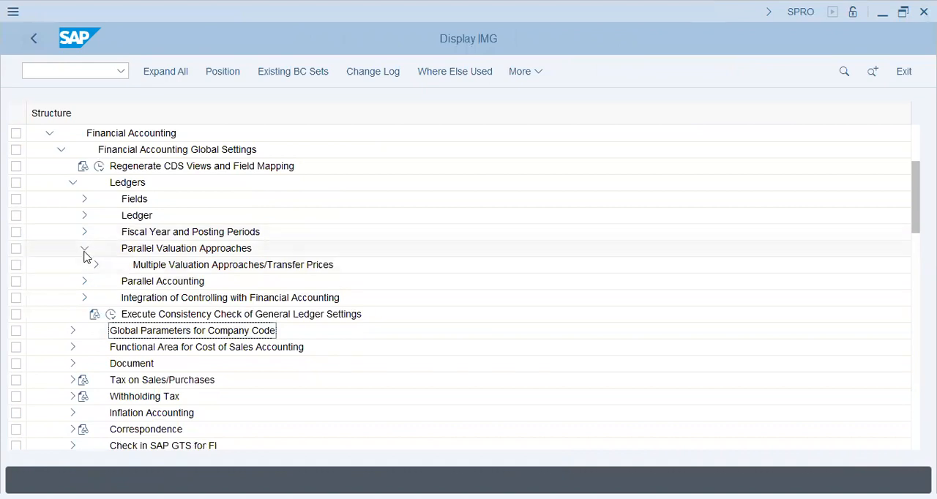
click(84, 250)
click(83, 250)
click(96, 265)
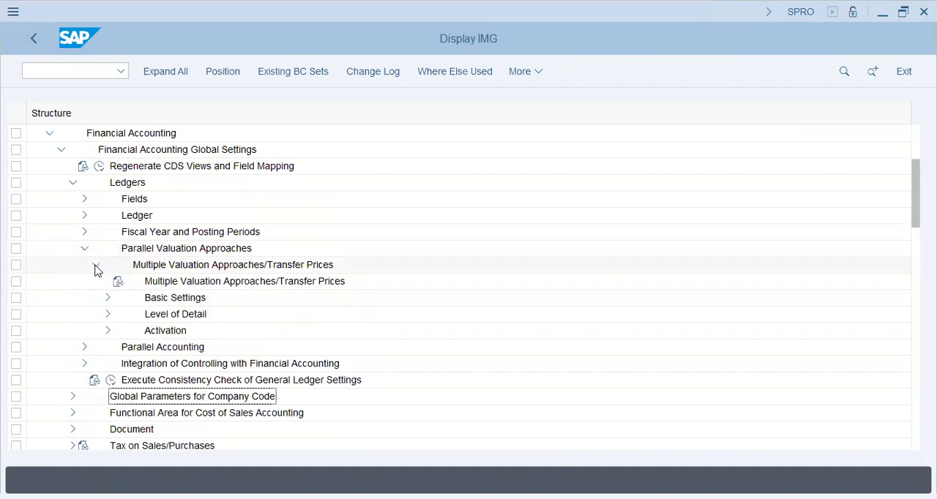
click(105, 332)
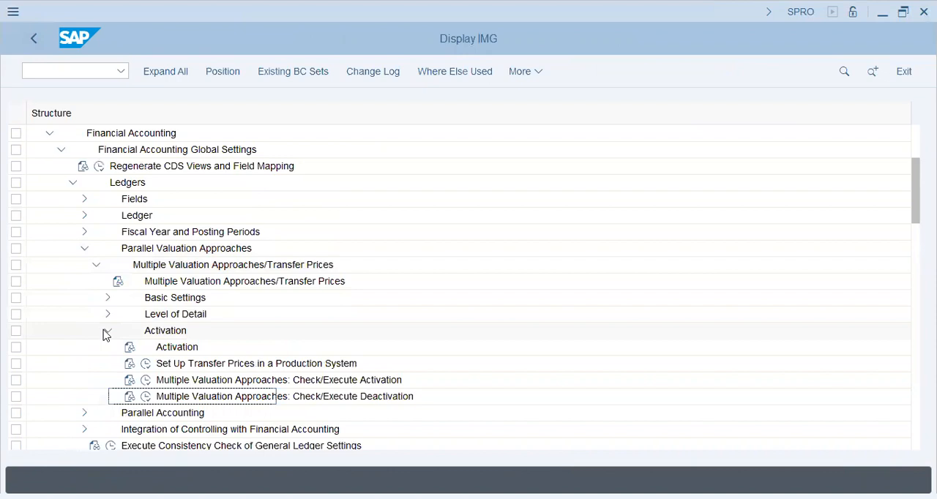
click(105, 334)
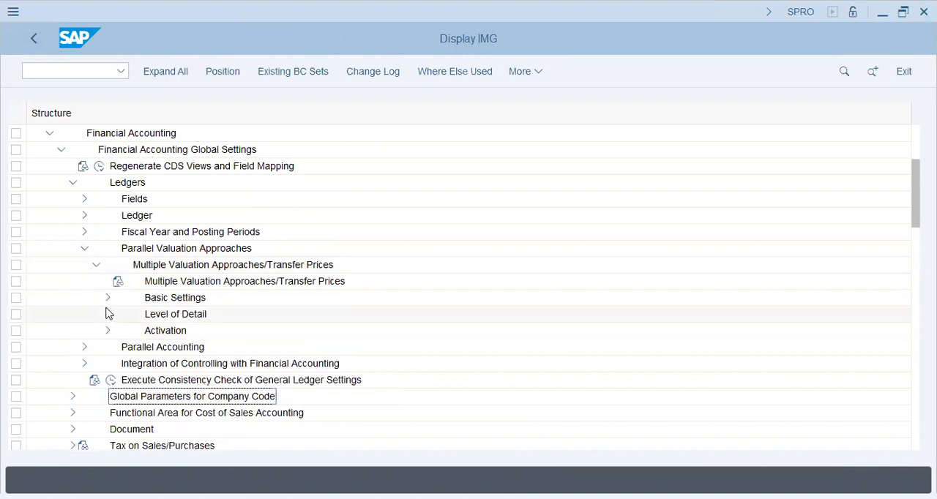
click(108, 315)
click(108, 315)
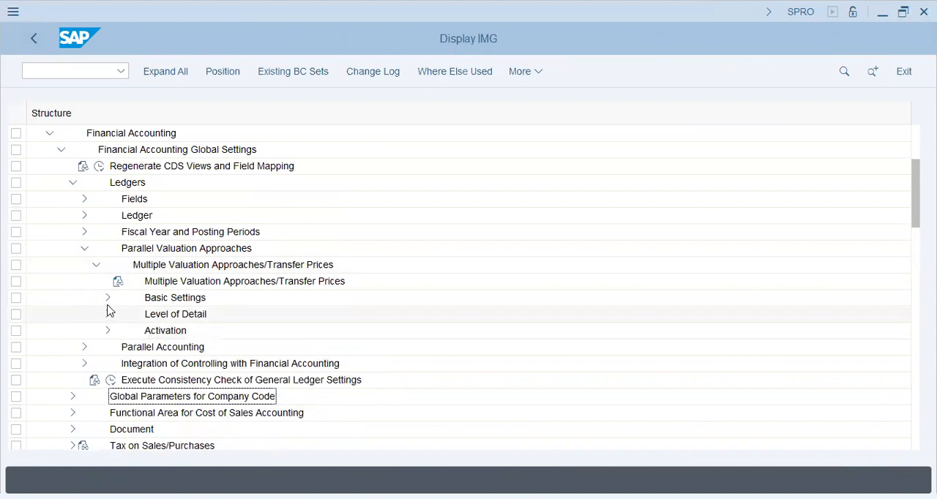
Step: Review the Basic Settings activities for multiple valuation approaches and collapse the Parallel Valuation Approaches node
click(108, 299)
click(223, 383)
click(222, 391)
click(217, 367)
click(180, 348)
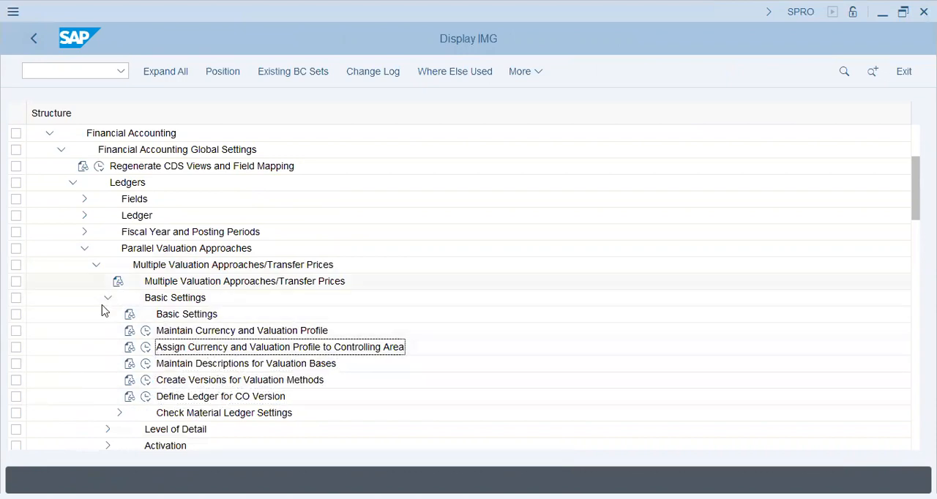
click(106, 299)
click(84, 248)
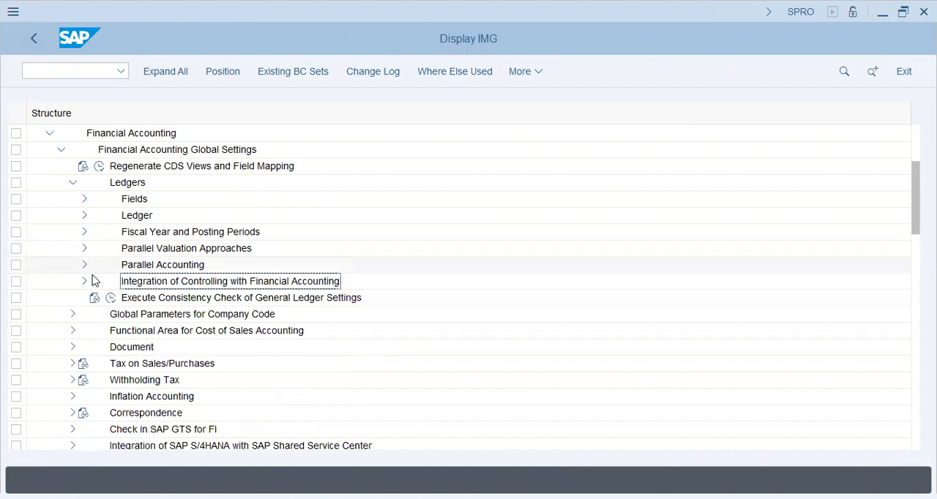
Step: Check the activities under the Ledger node and collapse Ledgers and Financial Accounting Global Settings
click(85, 216)
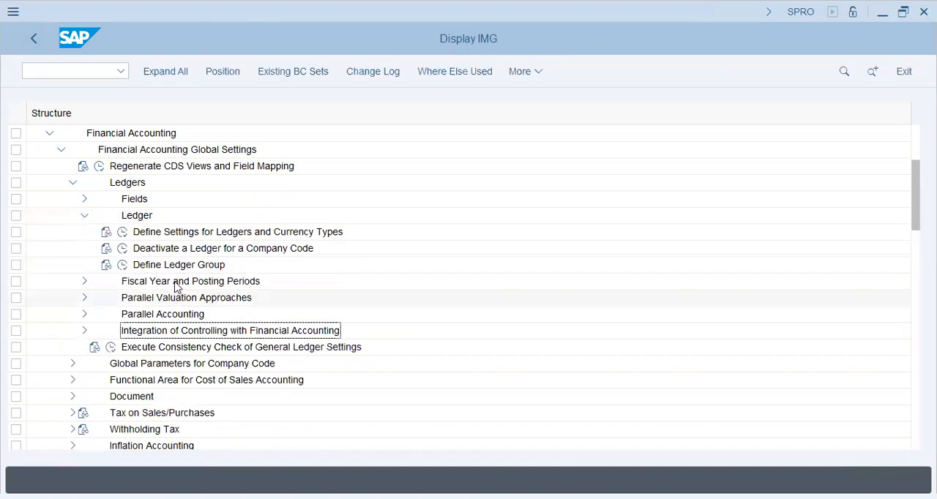
click(82, 216)
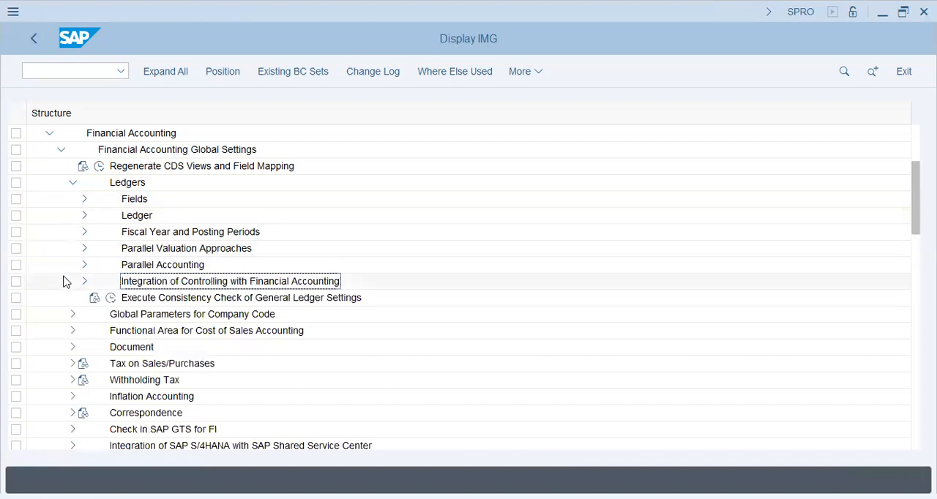
click(72, 183)
click(61, 151)
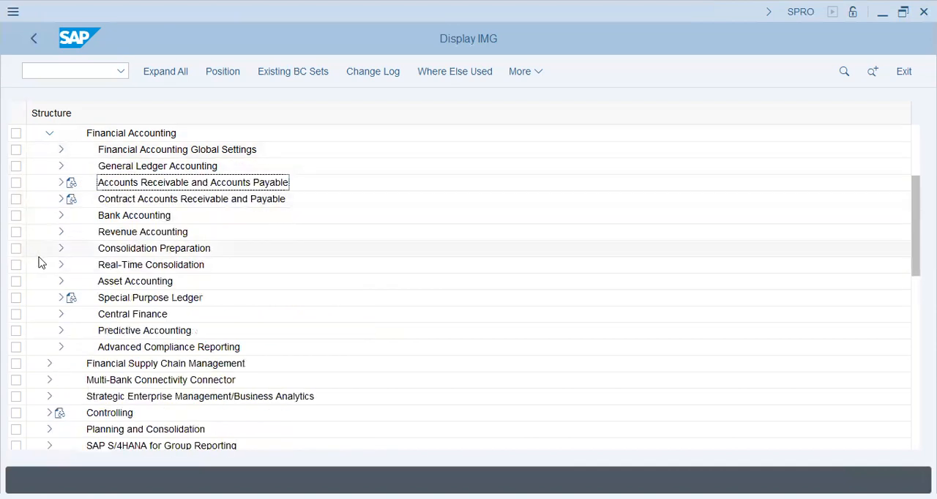
Step: Expand Logistics - General down to the Basic Settings of Material Master in the implementation guide
scroll(22, 316, down, 1)
scroll(22, 317, down, 7)
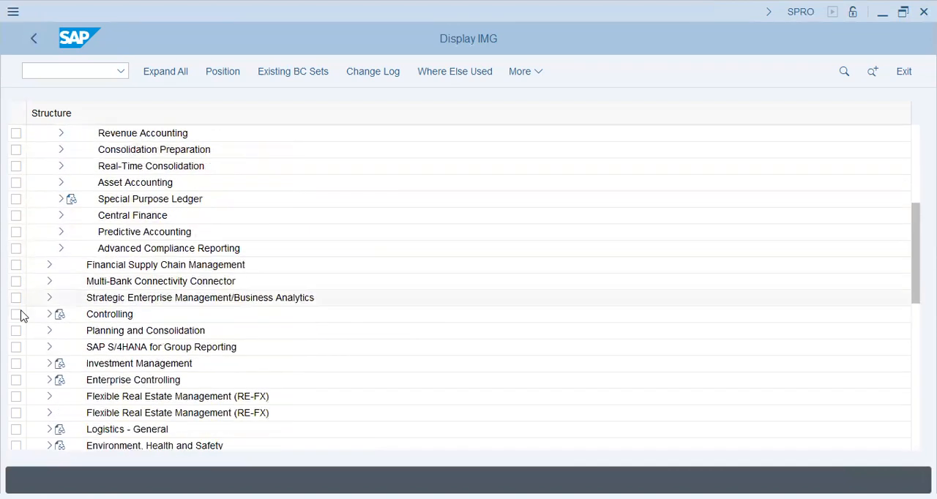
scroll(22, 316, down, 7)
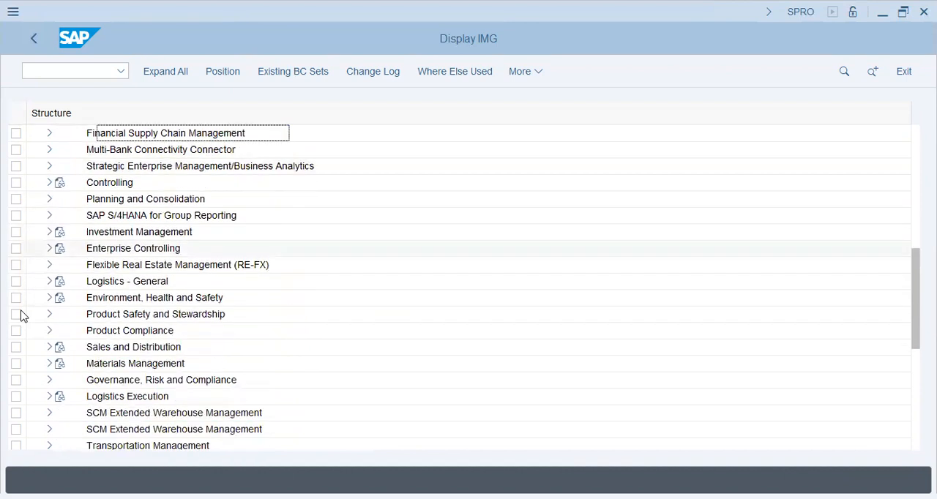
scroll(22, 316, down, 4)
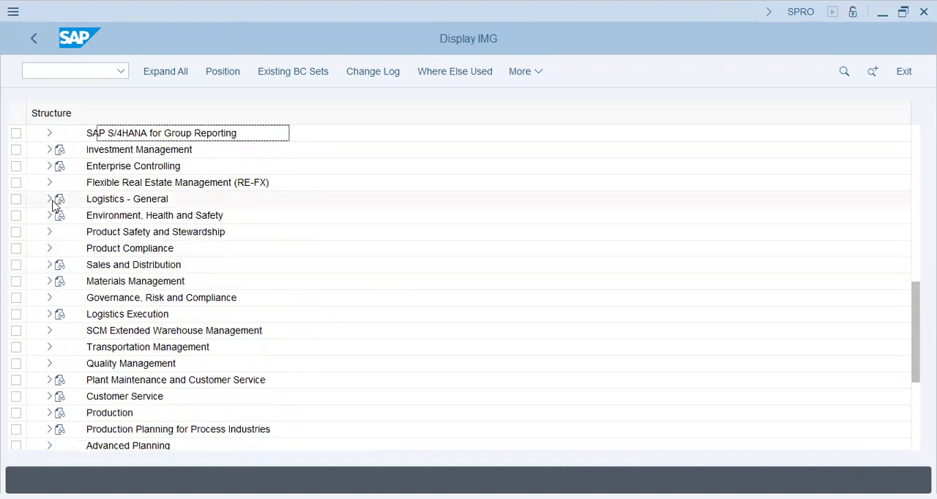
click(49, 199)
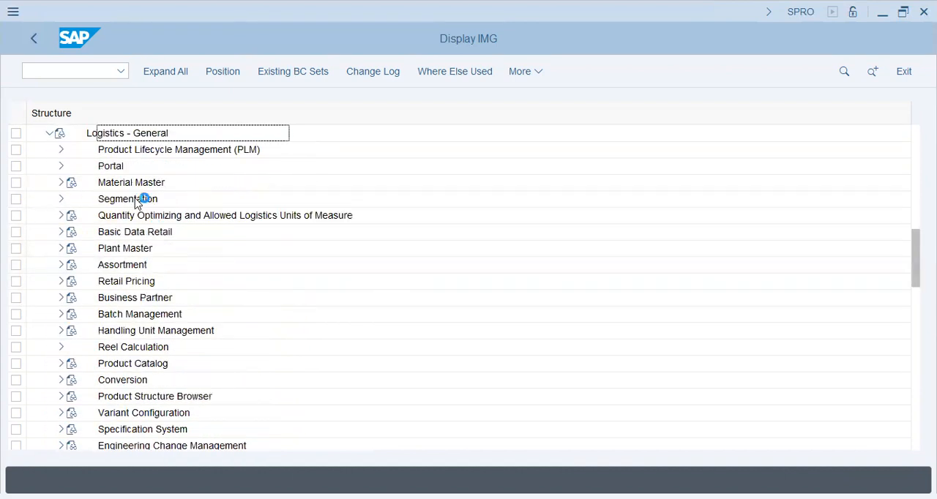
click(134, 184)
click(61, 183)
click(162, 218)
click(146, 248)
click(73, 249)
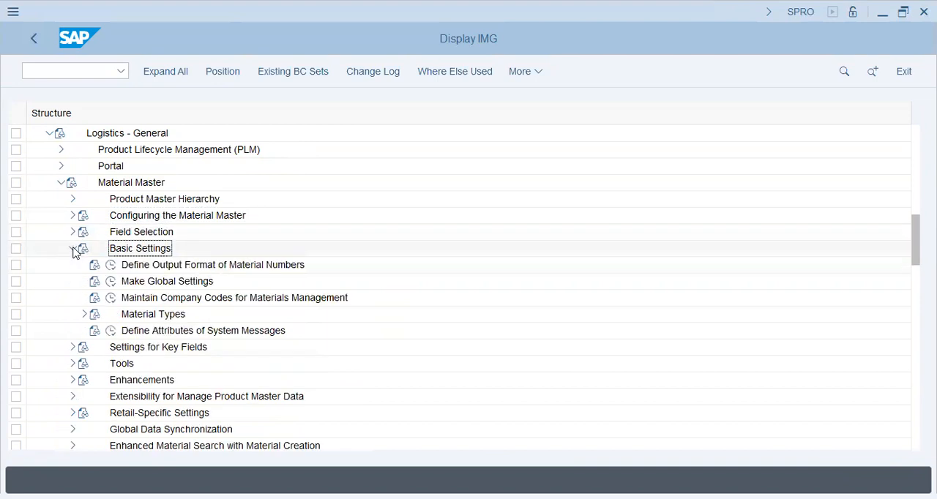
Step: Expand Material Types and open the Make Global Settings activity under the Material Master basic settings
click(140, 263)
click(165, 281)
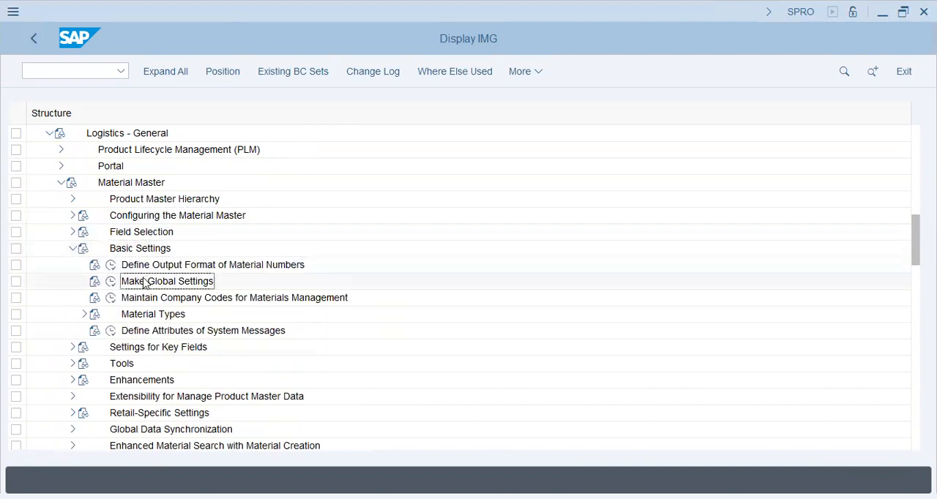
click(84, 314)
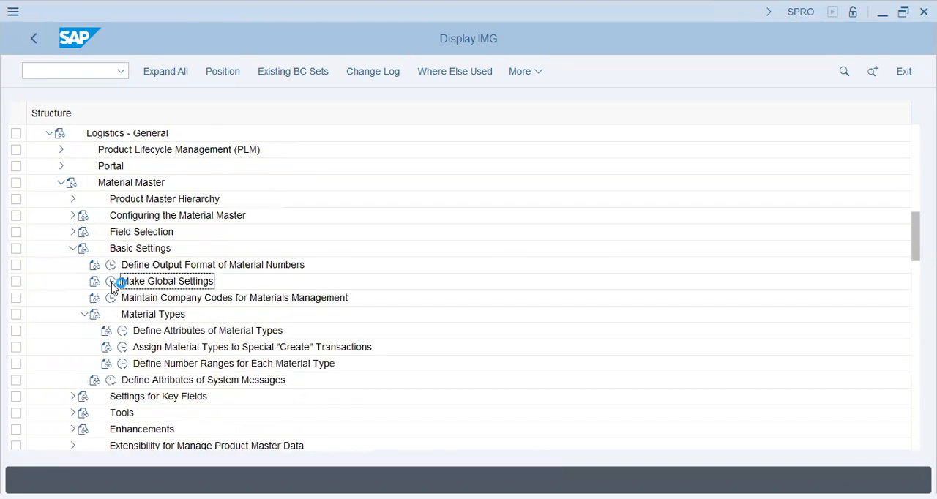
click(112, 284)
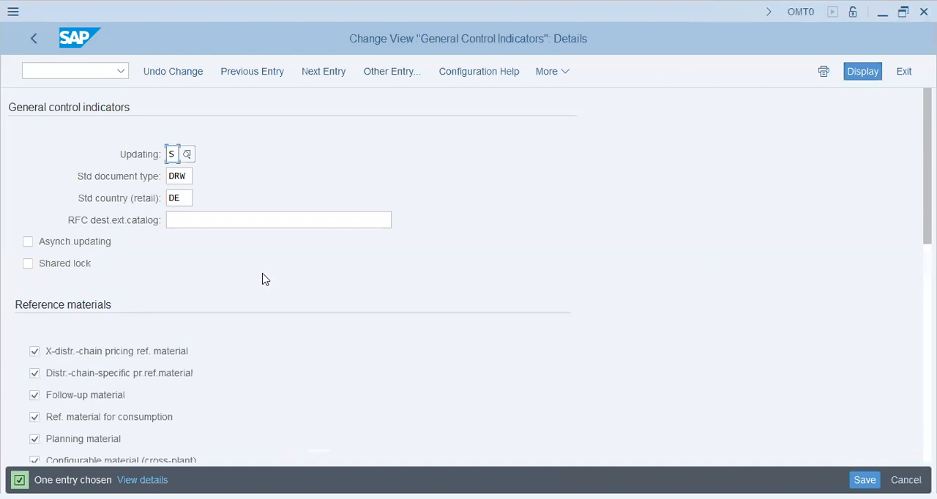
Step: Check the possible values for Updating in the general control indicators and close the list without changing it
click(186, 156)
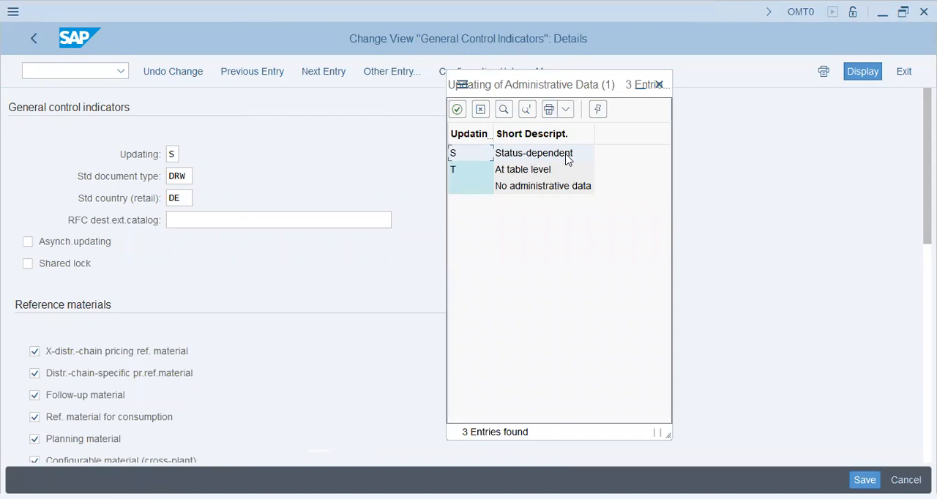
click(658, 87)
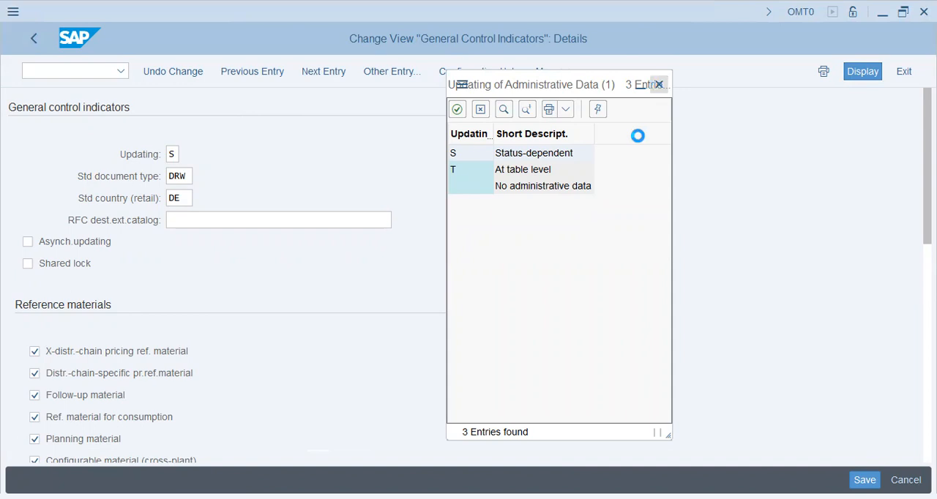
click(173, 154)
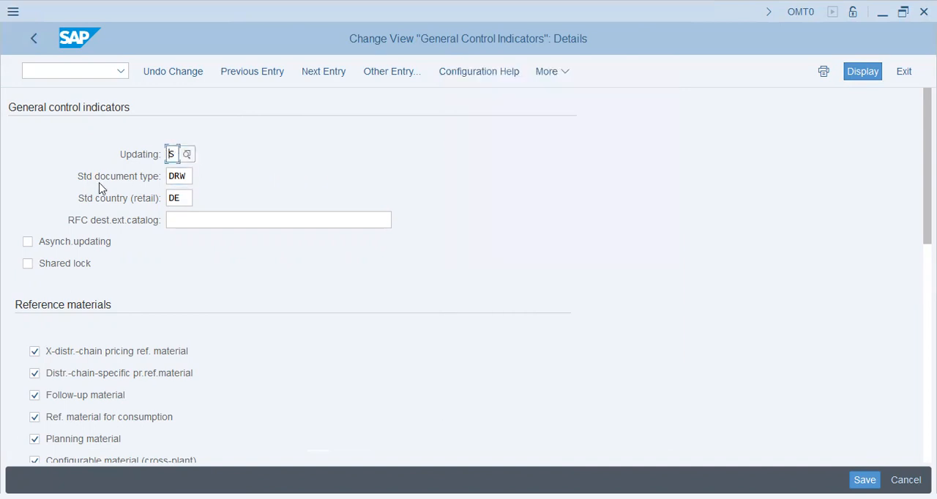
Step: Look through the available standard document types for drawings, including DRW, and close the value list without choosing one
click(188, 181)
click(319, 168)
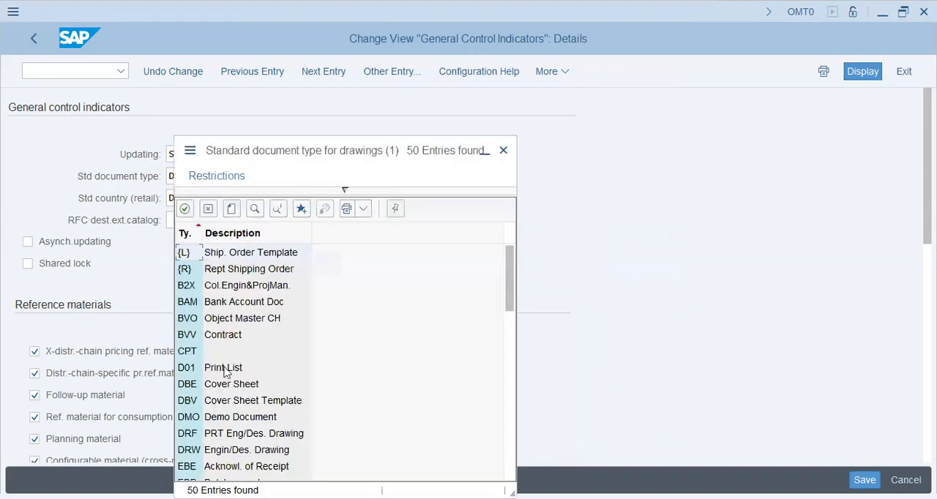
click(229, 452)
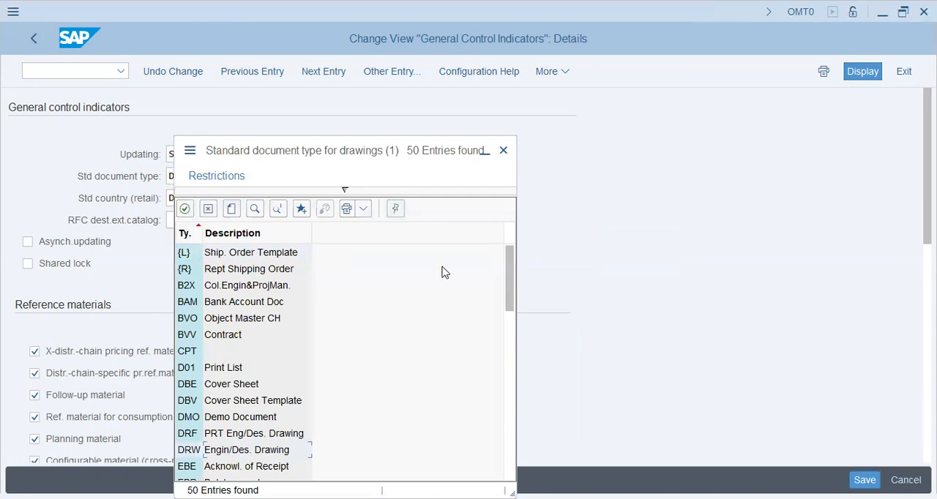
drag(367, 144, 616, 64)
scroll(475, 383, down, 3)
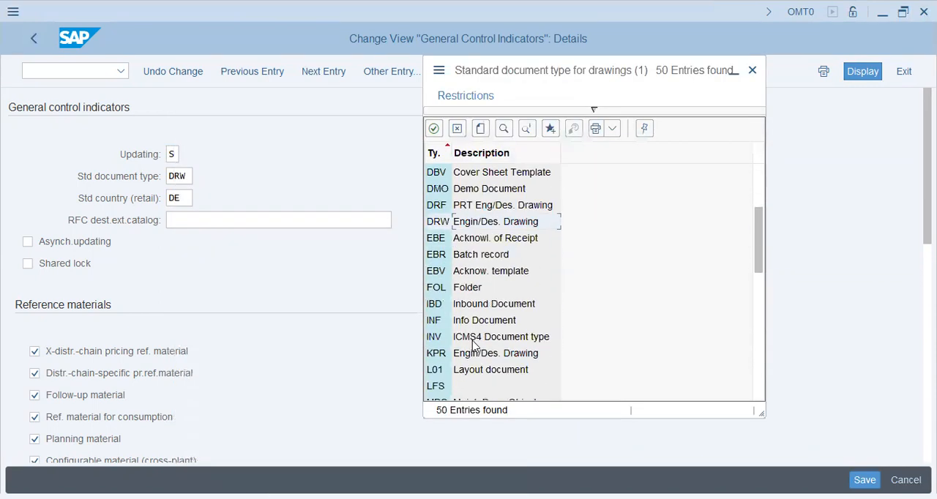
scroll(475, 346, down, 6)
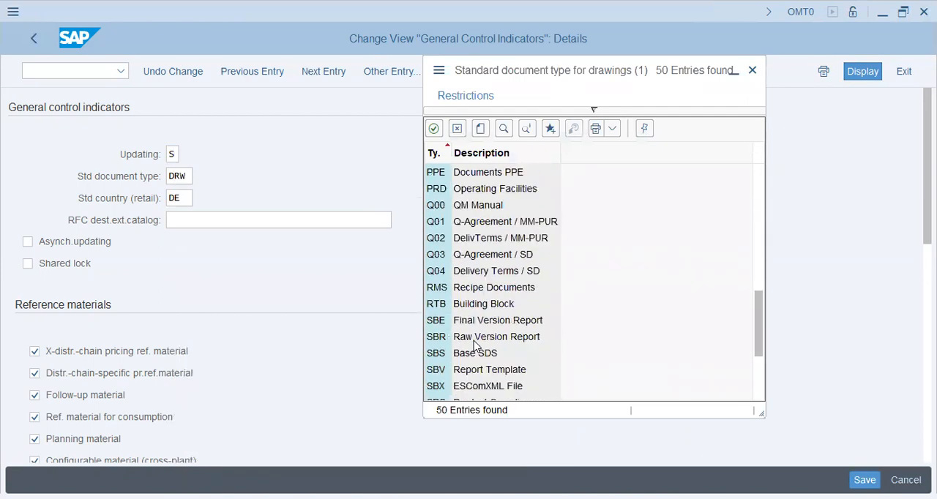
scroll(474, 346, down, 3)
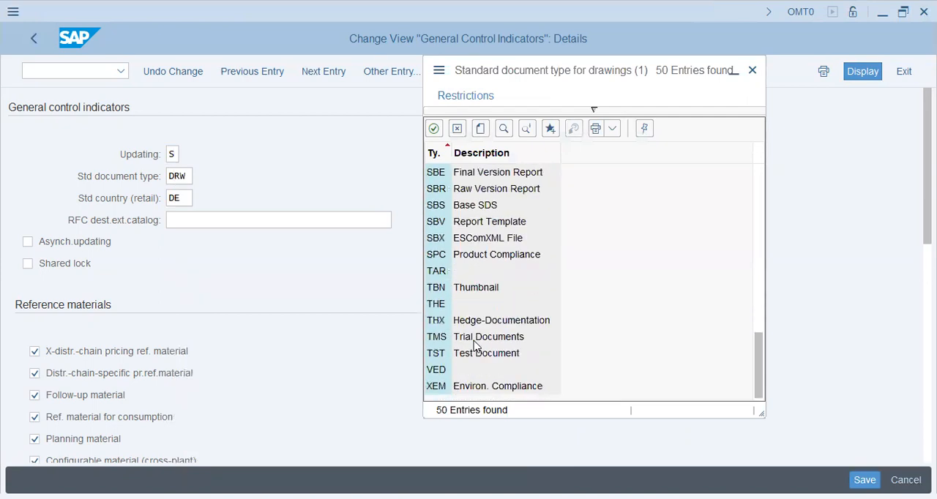
scroll(474, 345, up, 12)
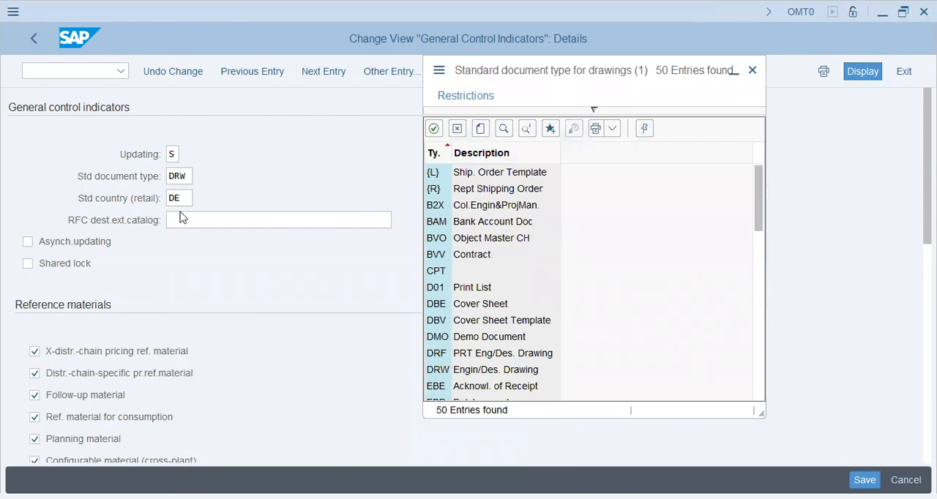
click(757, 70)
Step: Check the available values for the standard retail country and go to the RFC destination for the external catalog
click(181, 200)
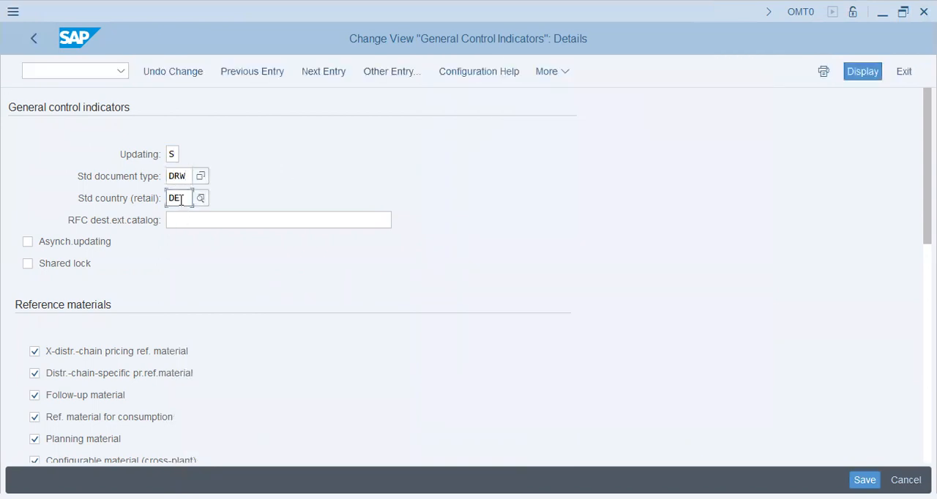
click(203, 200)
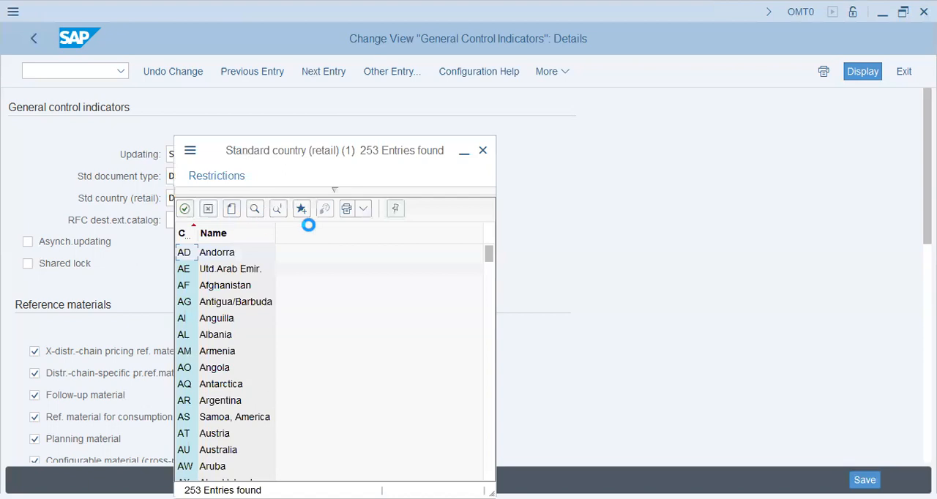
click(482, 153)
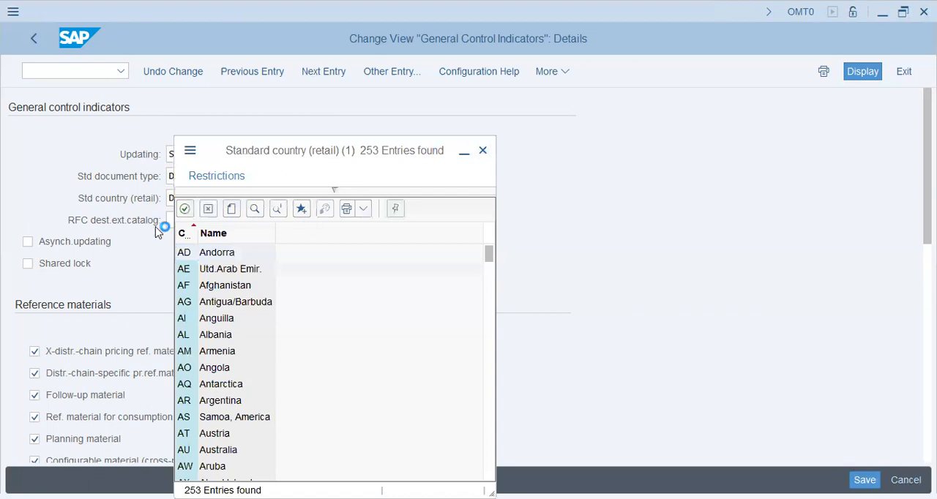
click(206, 220)
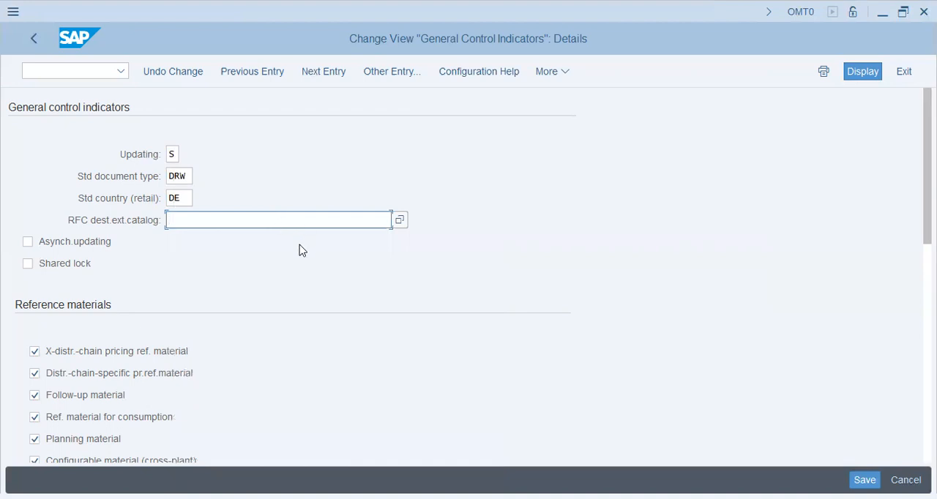
Step: Set the standard country (retail) to pk in the general control indicators
double_click(184, 199)
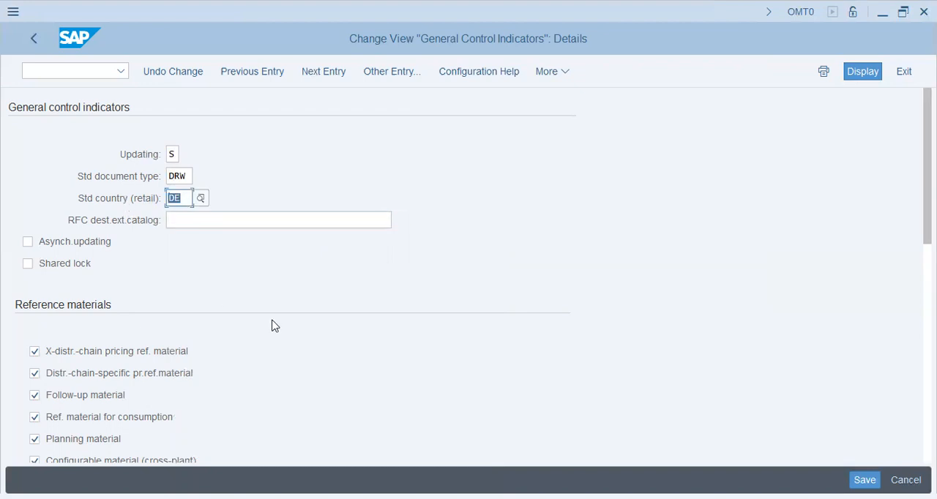
text(pk)
key(Tab)
Step: From the possible values for the standard document type, go to value maintenance and open the Define Document Types activity
click(183, 199)
click(191, 177)
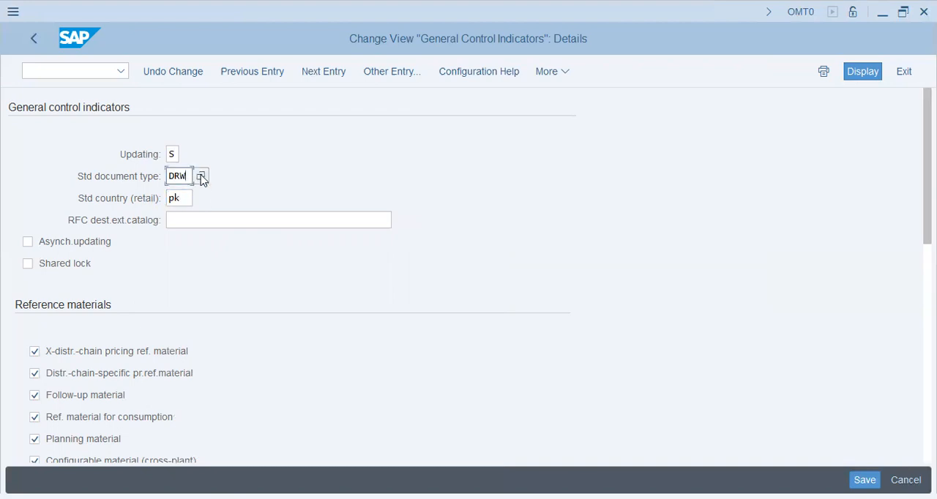
click(202, 178)
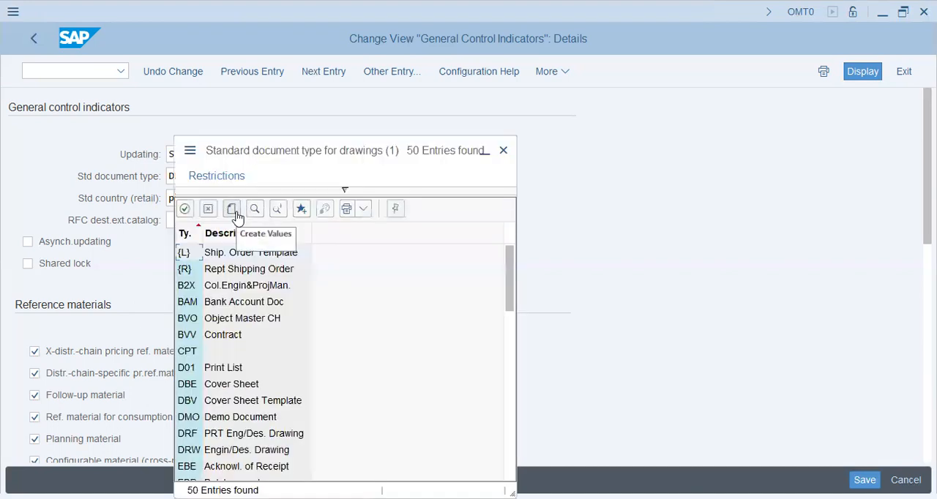
click(235, 217)
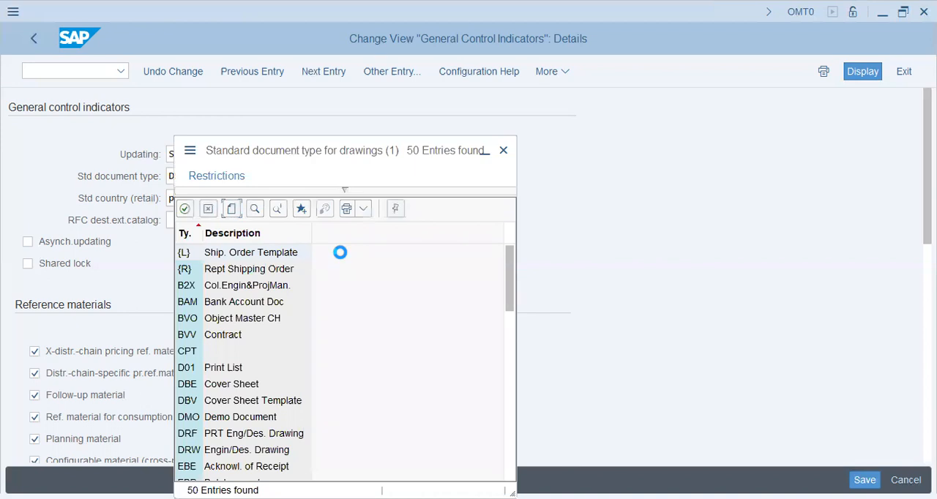
click(475, 230)
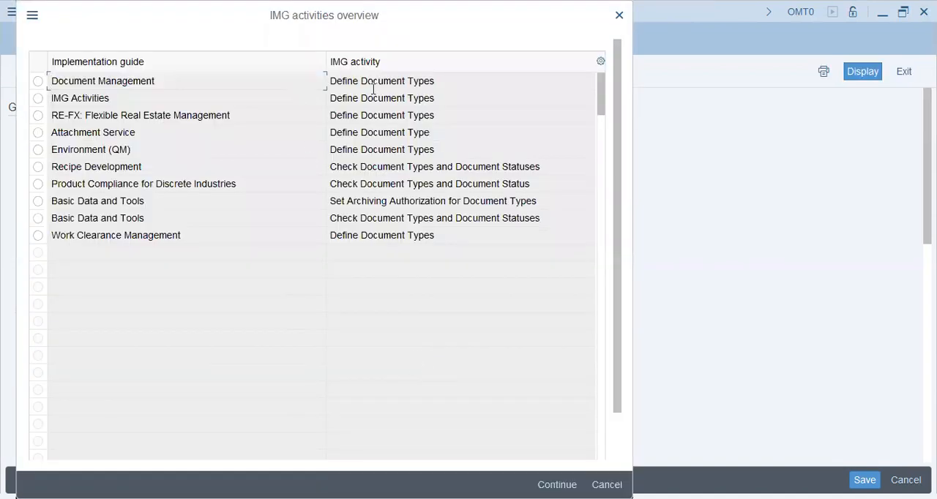
click(374, 86)
click(460, 171)
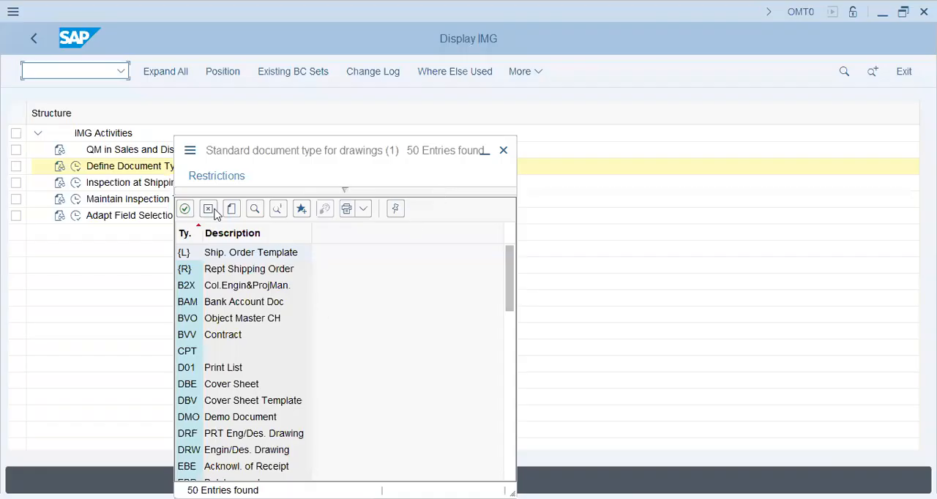
click(77, 171)
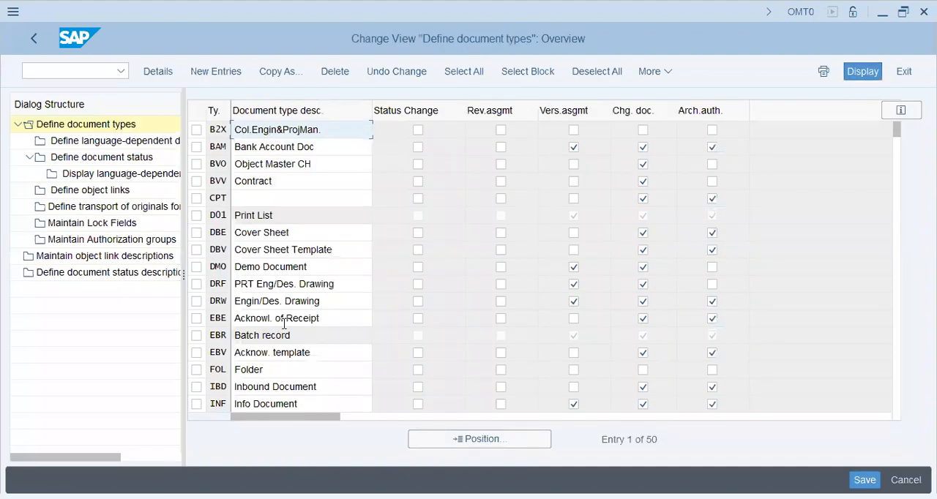
Step: Open the details of the DRW (Engin/Des. Drawing) document type and enable its revision level assignment
click(322, 302)
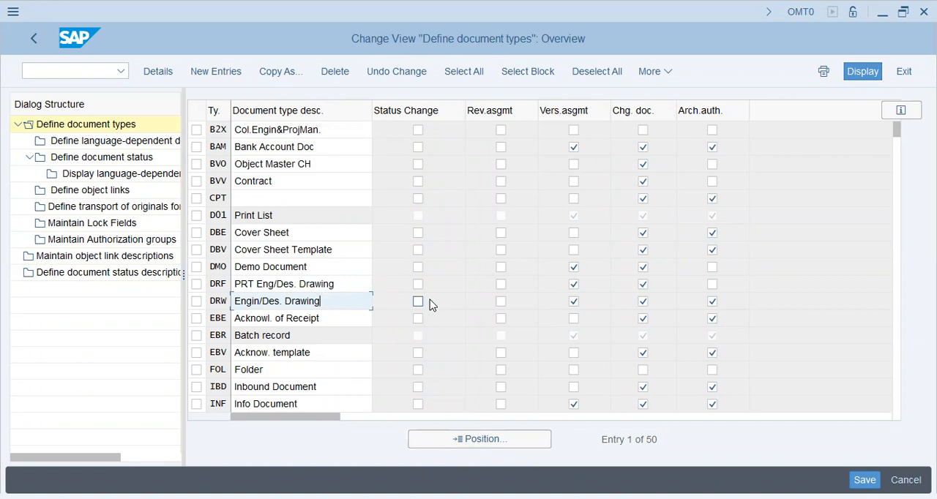
click(504, 307)
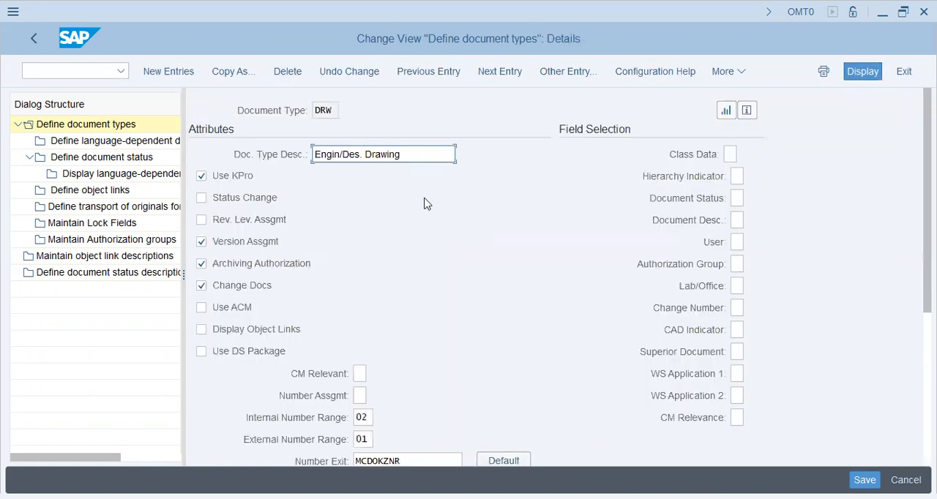
click(257, 228)
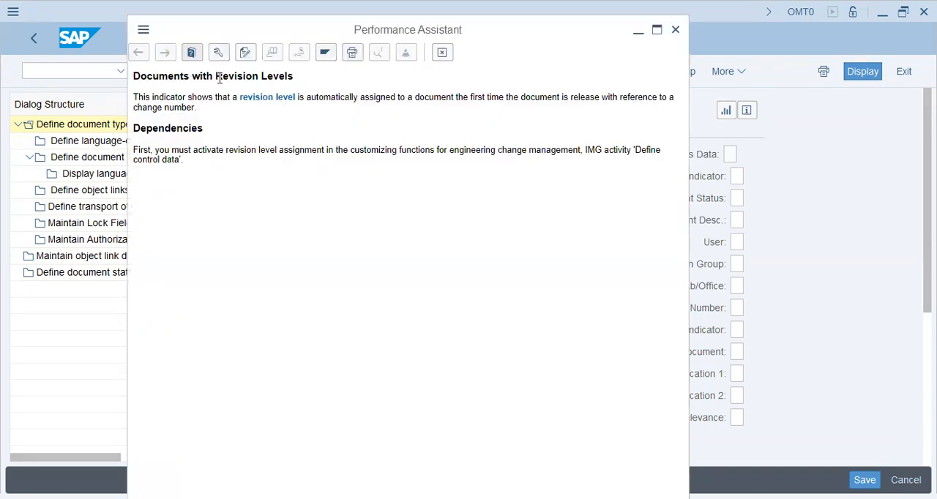
Step: Read the field help on documents with revision levels and its dependencies, and close the help
drag(217, 75, 301, 73)
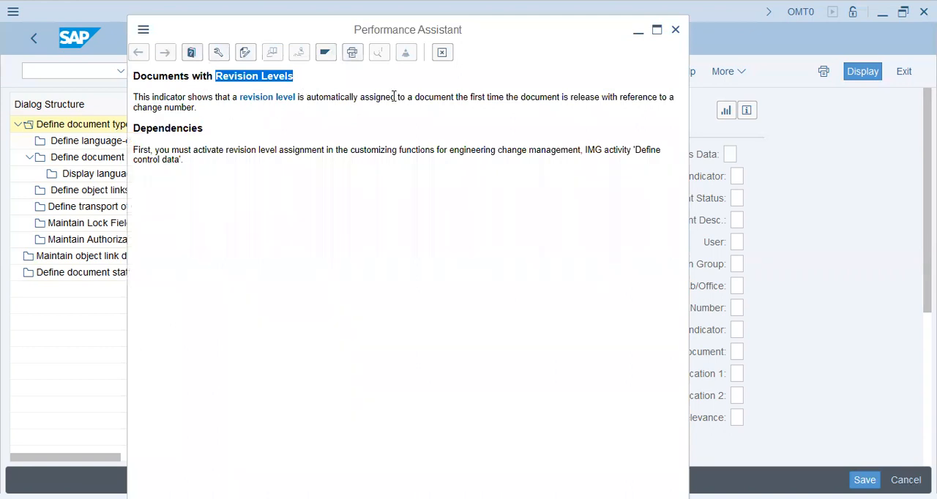
drag(362, 98, 475, 98)
click(505, 238)
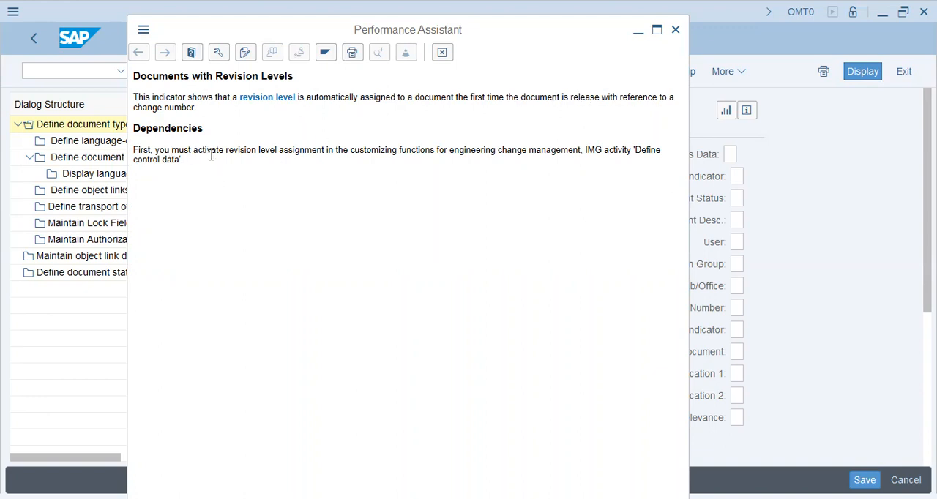
drag(227, 151, 325, 151)
click(443, 50)
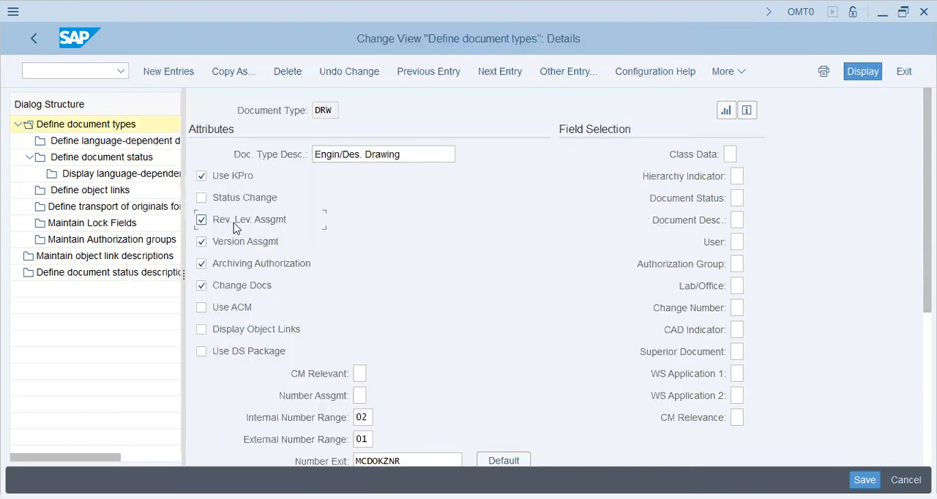
Step: Clear revision level assignment for DRW and look over its attributes, number ranges and field selection
scroll(349, 296, down, 2)
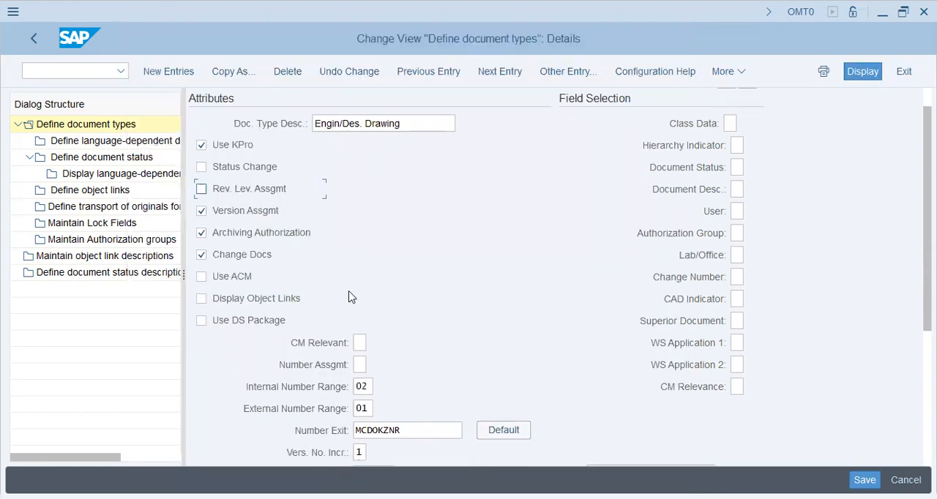
scroll(349, 296, down, 3)
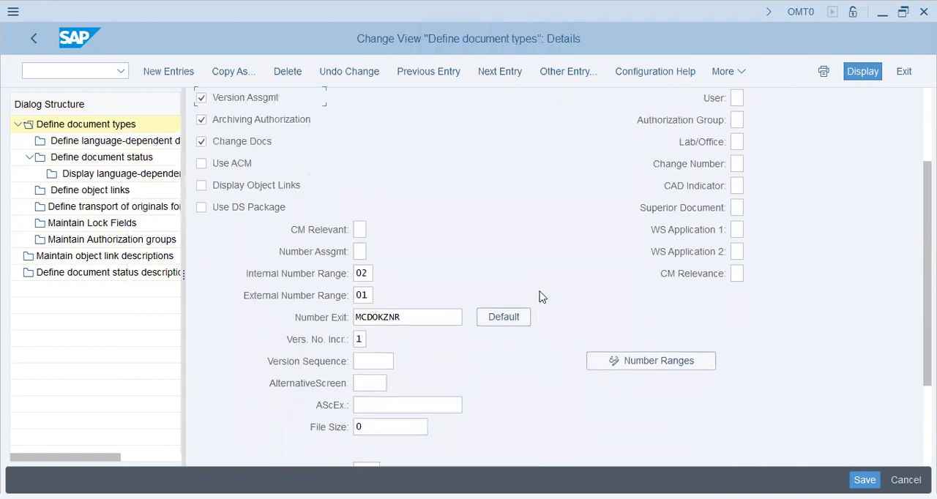
scroll(542, 296, up, 5)
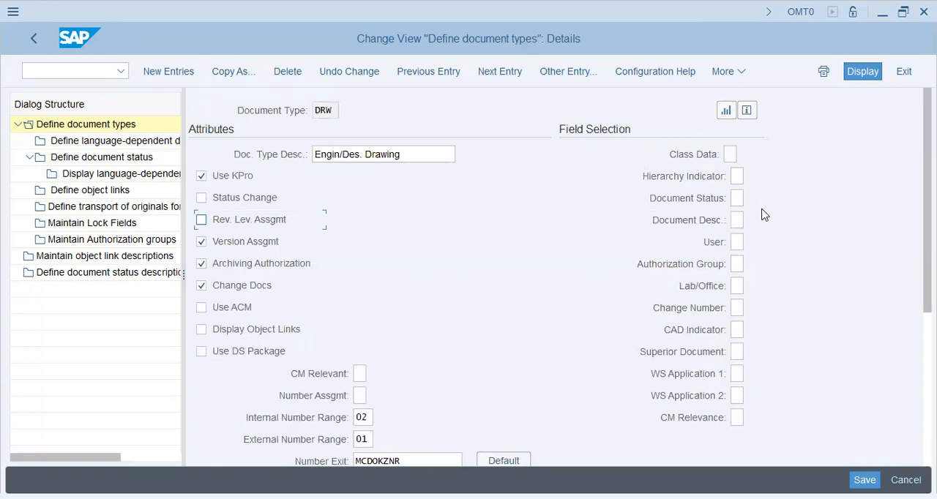
scroll(751, 212, down, 1)
scroll(752, 211, down, 3)
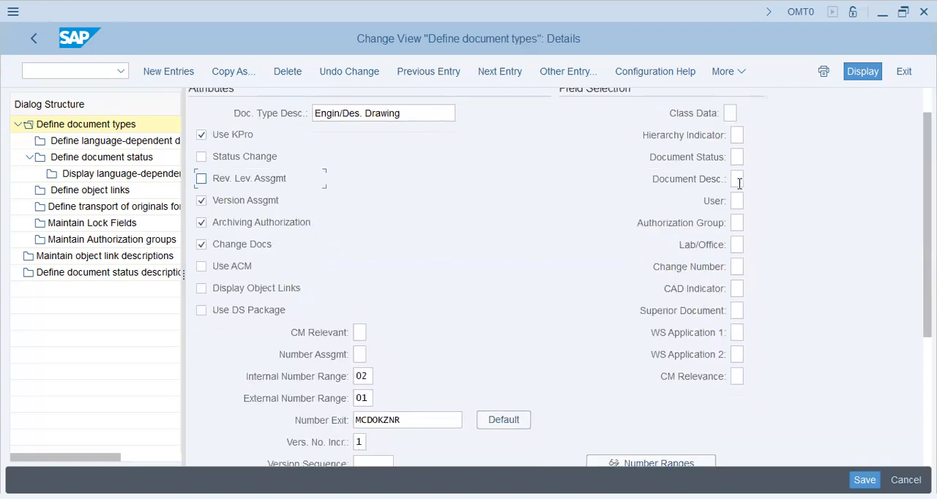
Step: Check the field selection options available for Document Status and close the list without choosing one
click(741, 227)
click(738, 242)
click(741, 157)
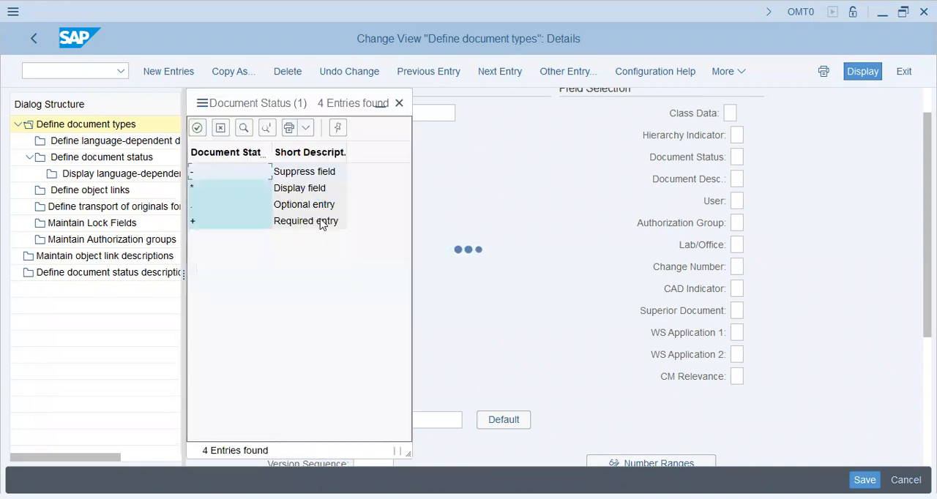
click(400, 103)
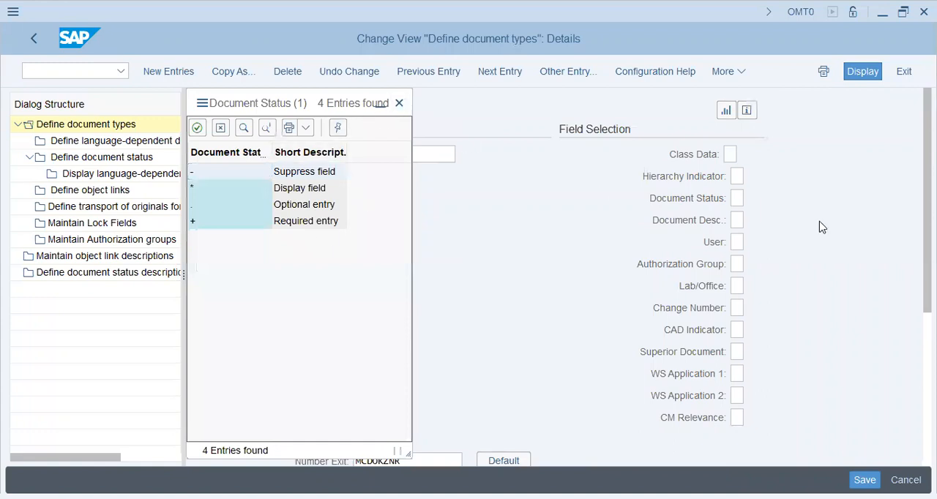
click(737, 199)
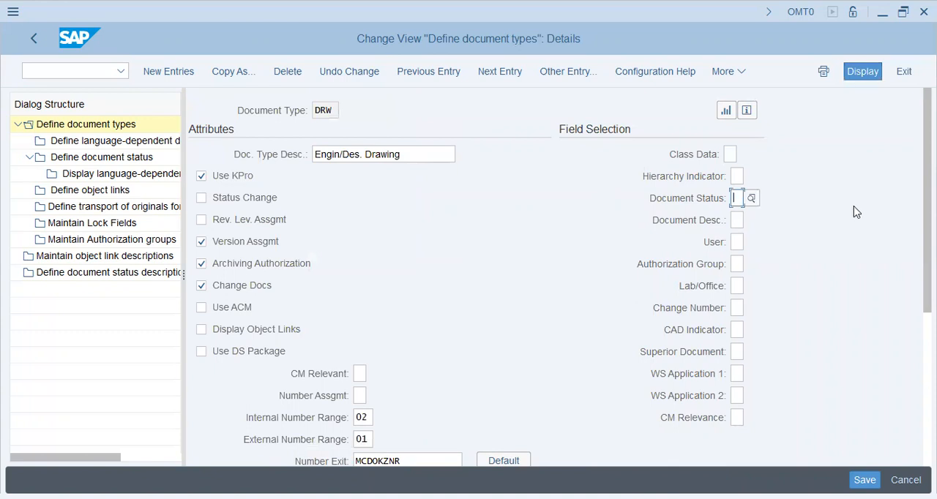
Step: Check the field selection options available for User and close the list without choosing one
click(729, 157)
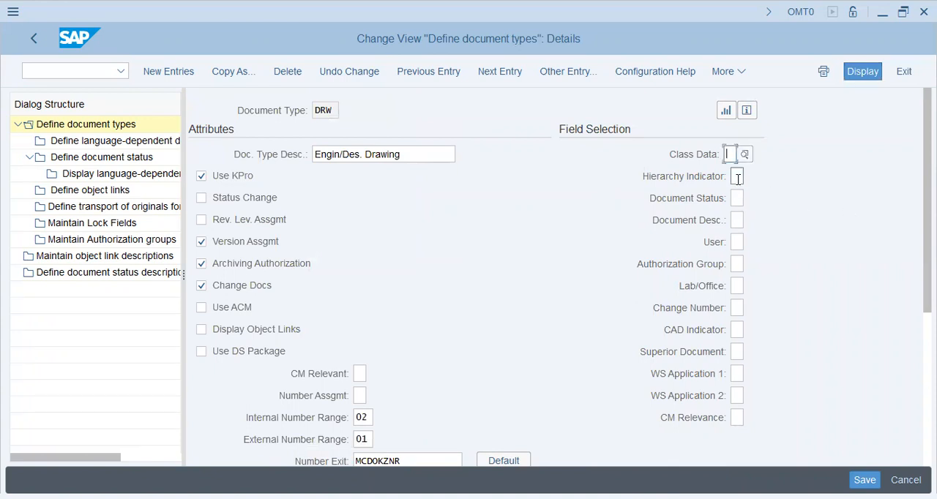
scroll(506, 320, down, 1)
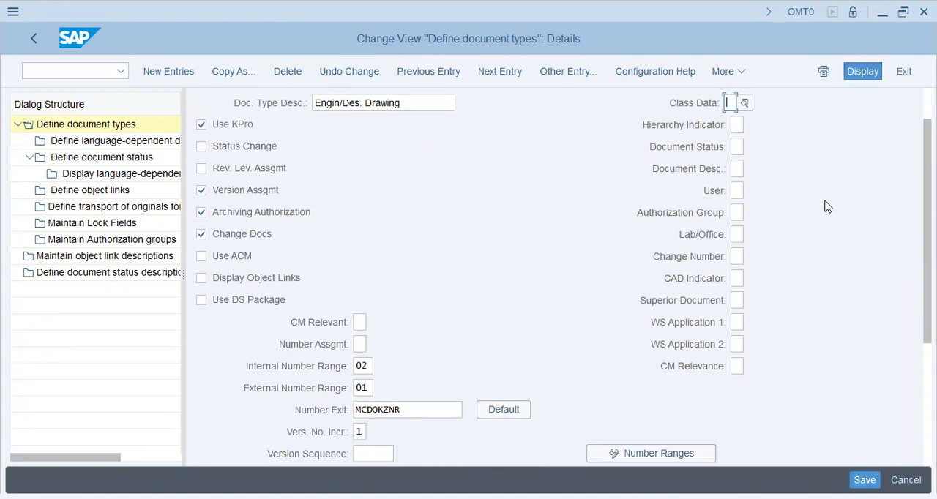
click(737, 191)
click(242, 190)
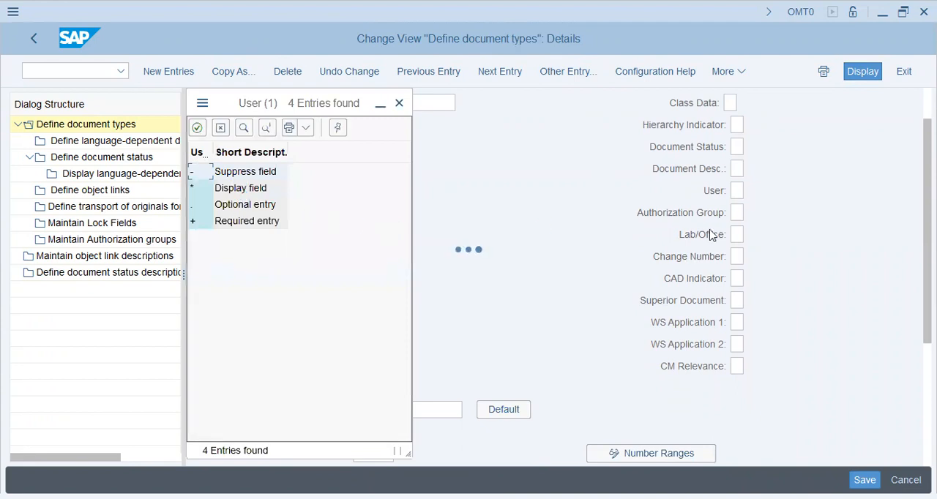
click(399, 103)
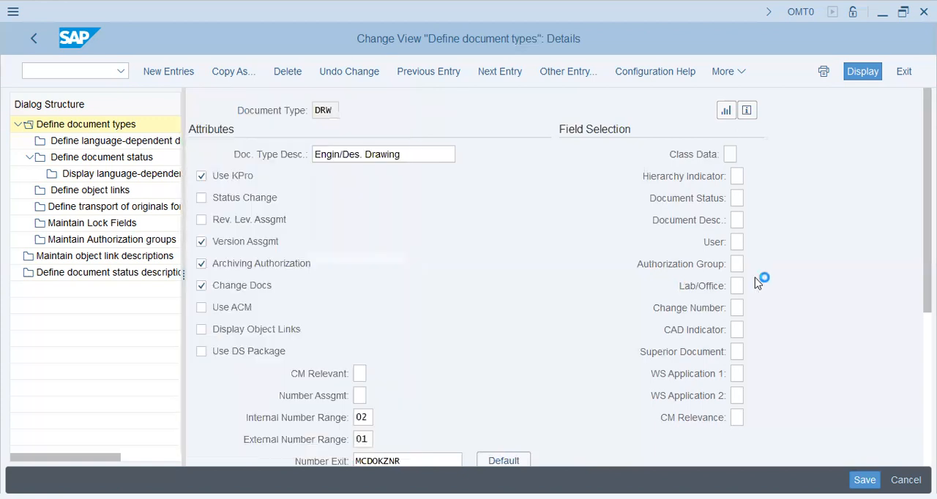
Step: Review the version sequence and class settings of DRW, and check the available class types without choosing one
scroll(758, 284, down, 5)
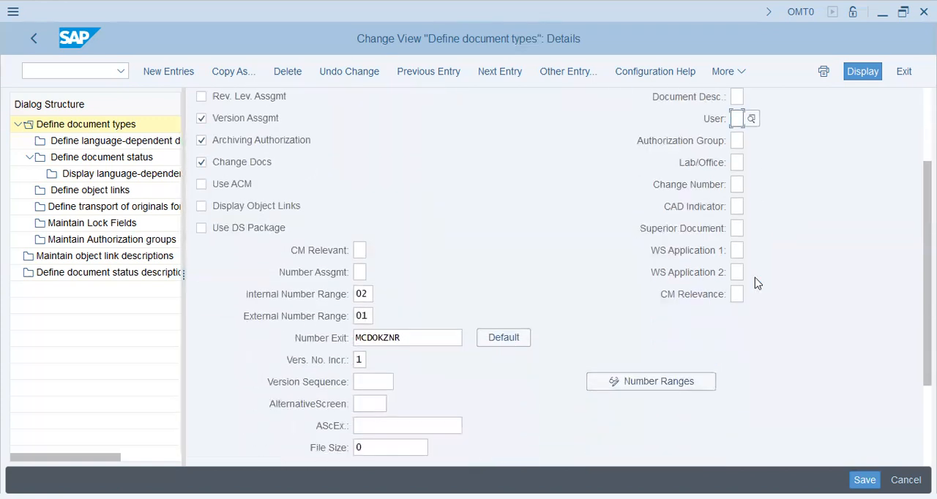
scroll(757, 284, down, 3)
click(393, 246)
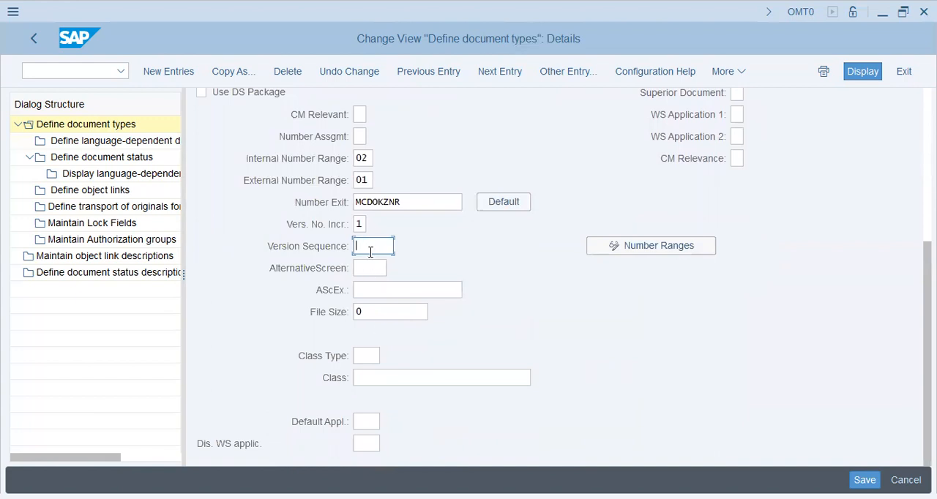
click(368, 358)
click(387, 357)
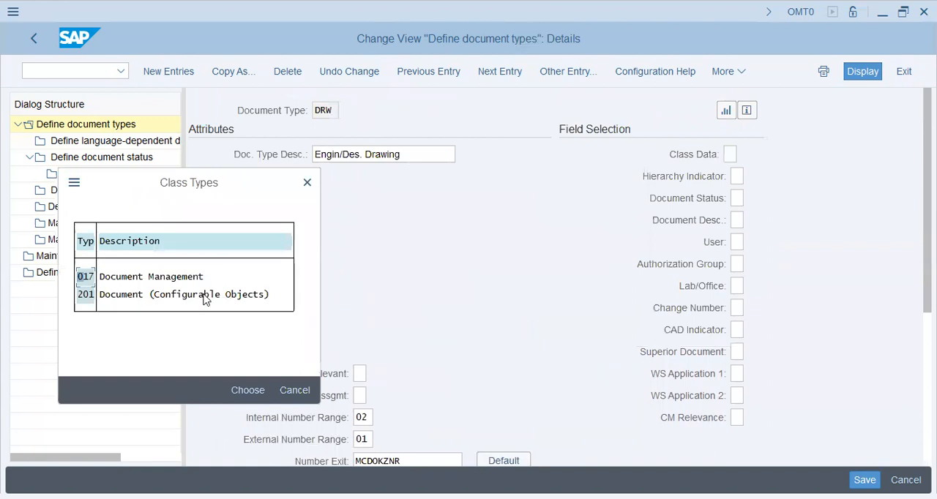
click(308, 182)
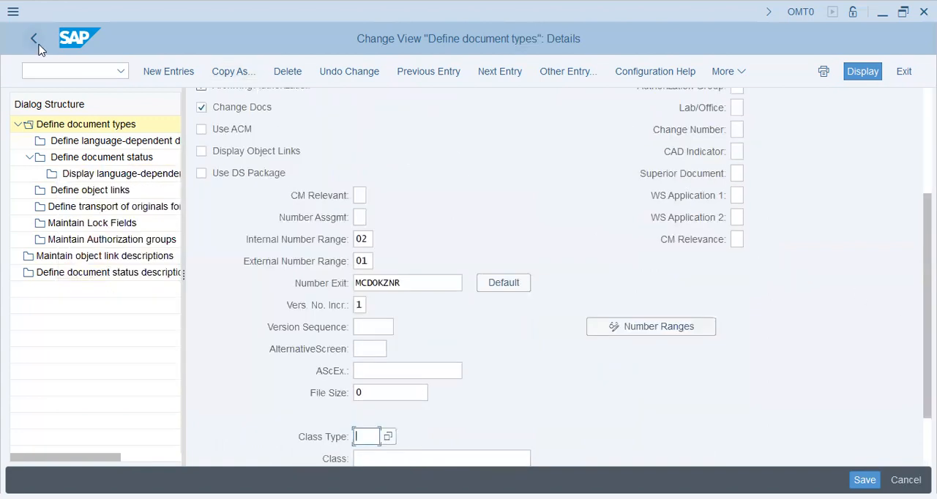
Step: Leave the document type customizing and return to the general control indicators
click(35, 40)
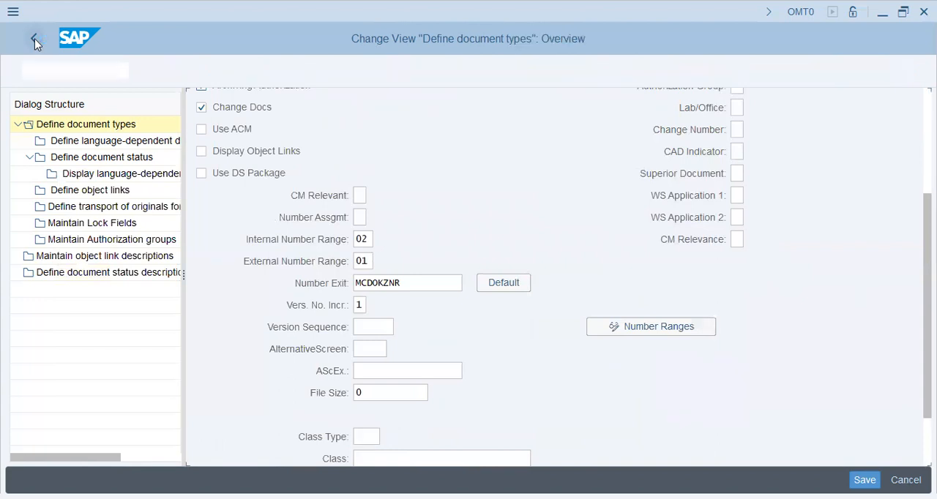
click(34, 38)
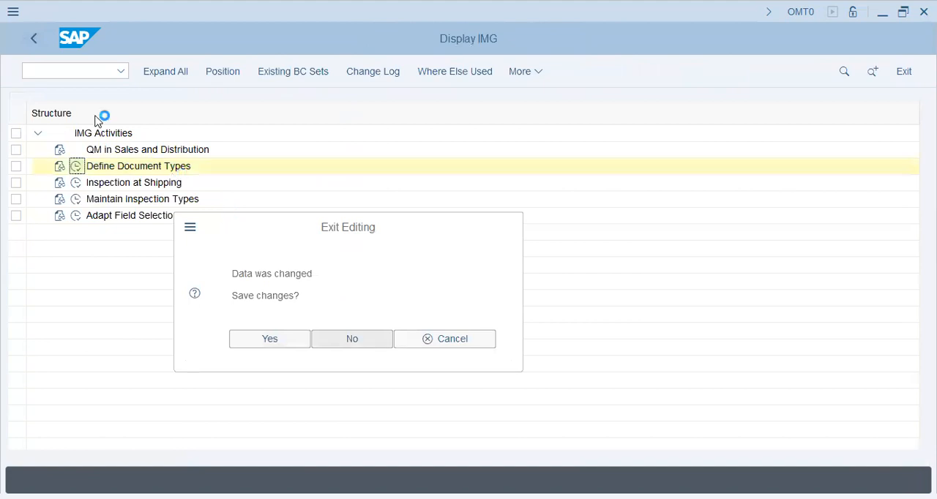
click(34, 38)
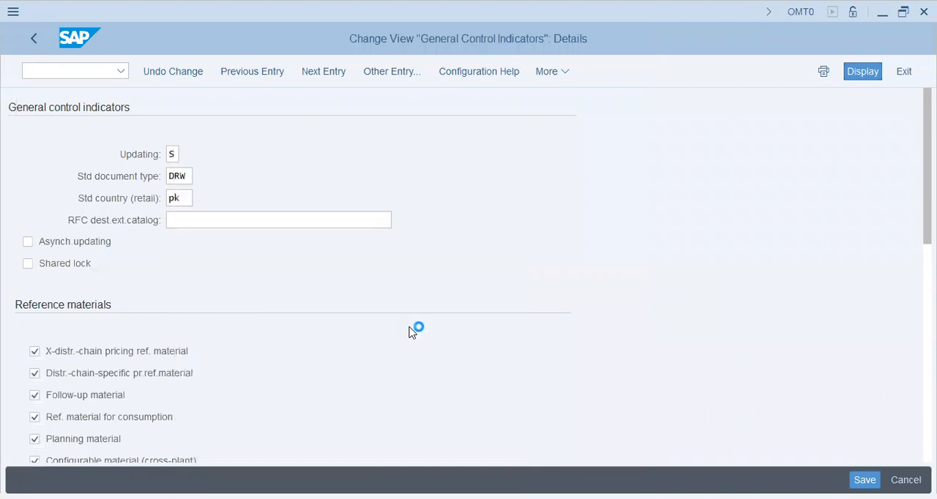
Step: Review the RFC destination for the external catalog and the reference material options in the general control indicators
click(259, 220)
scroll(235, 293, down, 3)
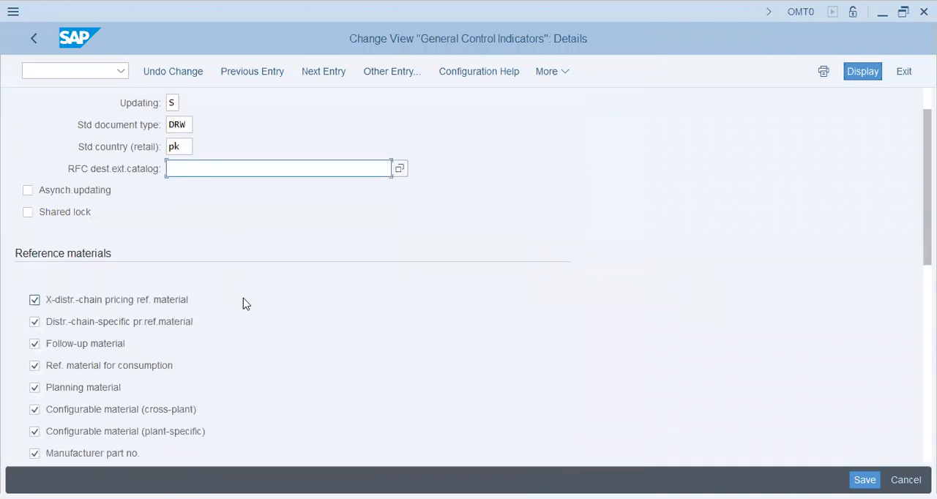
scroll(246, 304, down, 1)
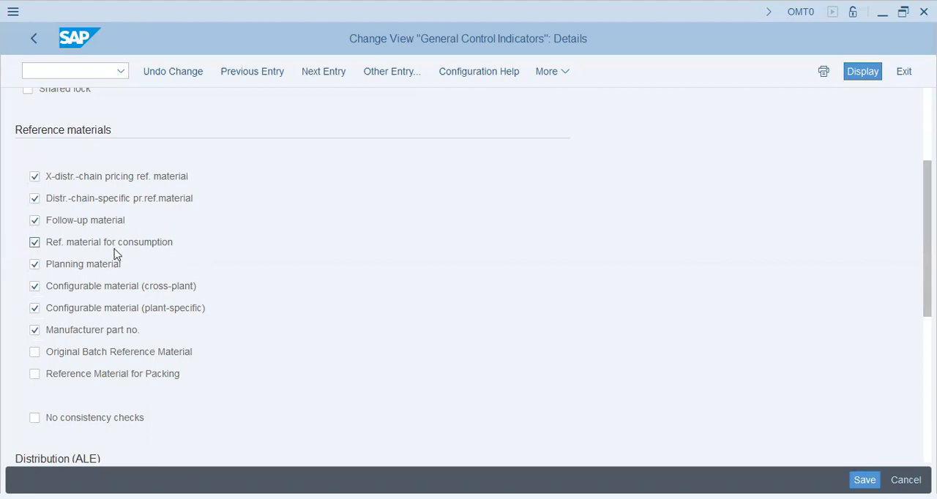
scroll(144, 254, up, 3)
scroll(144, 254, up, 2)
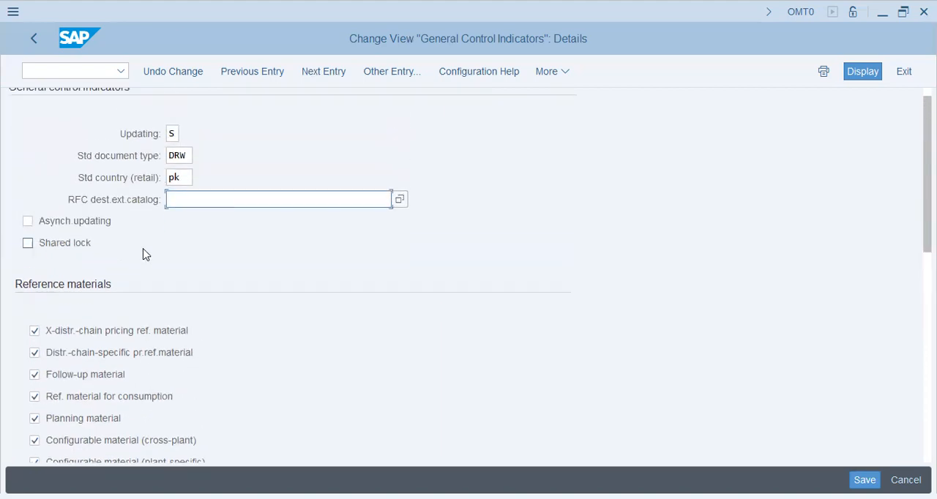
scroll(128, 303, down, 3)
scroll(128, 303, down, 10)
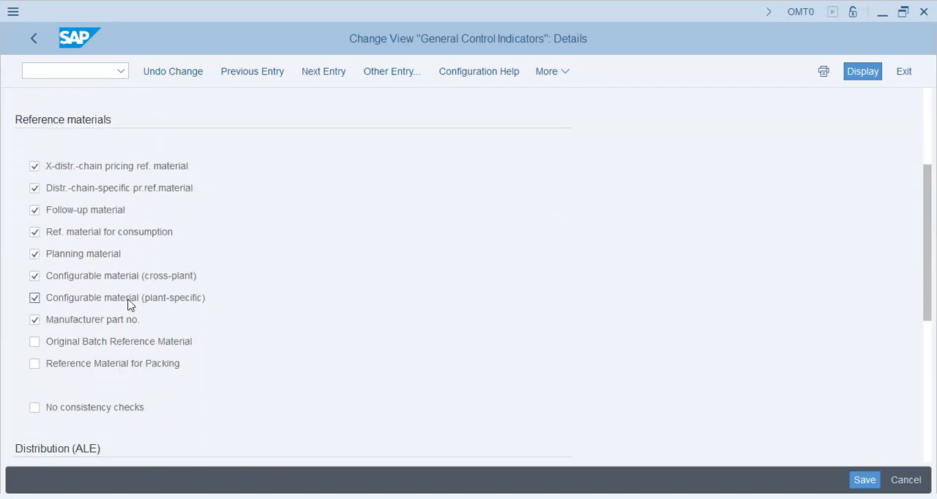
Step: Review the reference material and ALE distribution settings, and leave the general control indicators without saving the changes
scroll(127, 313, down, 2)
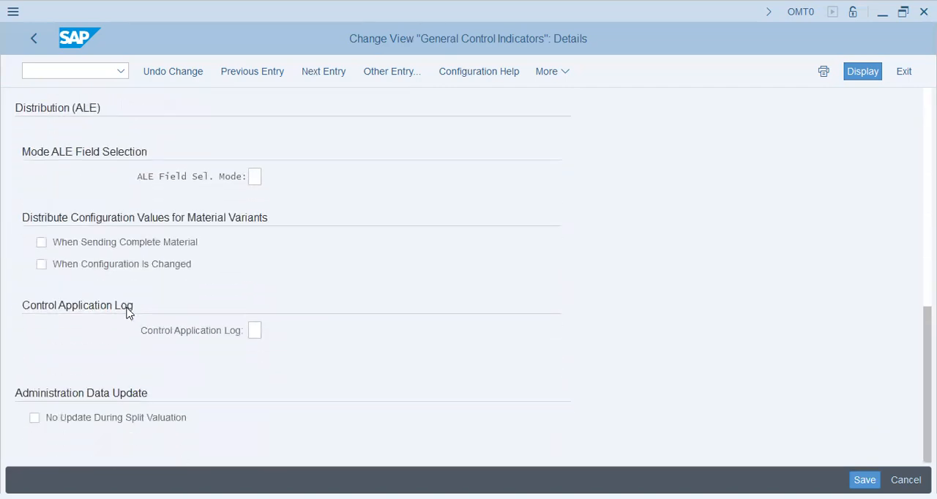
scroll(283, 329, up, 7)
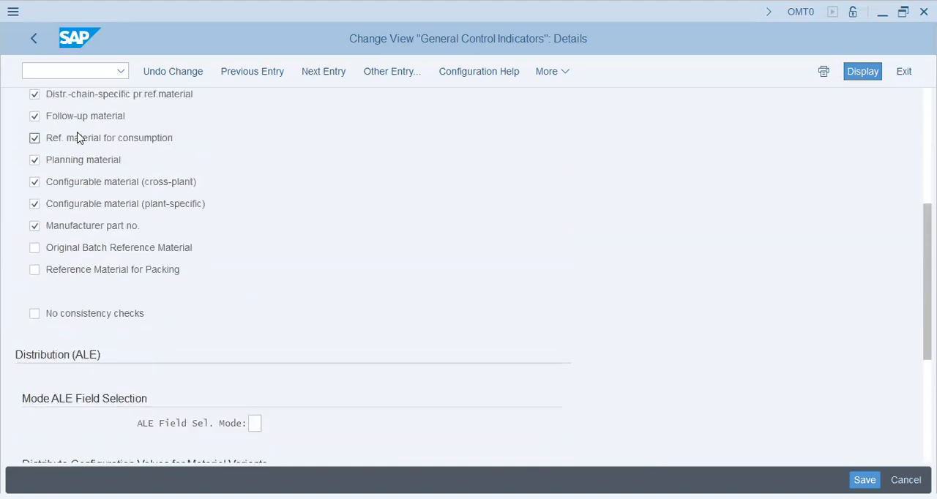
click(42, 48)
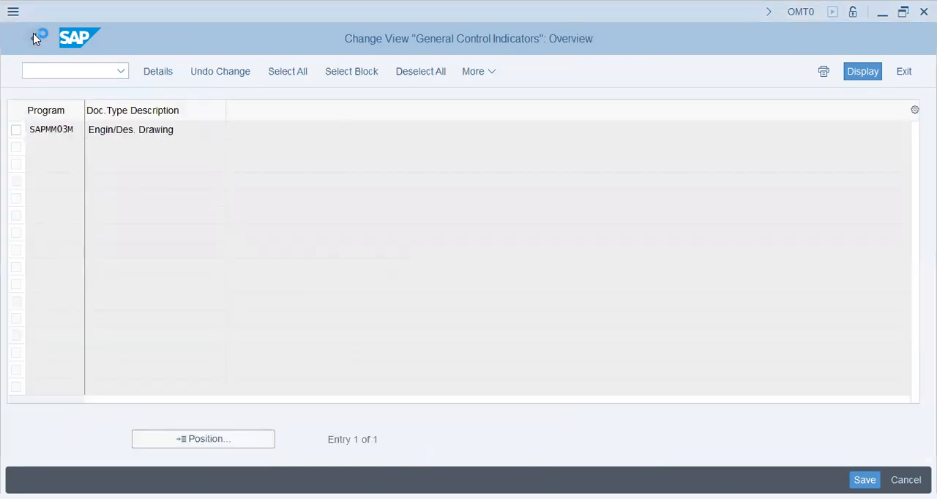
click(33, 36)
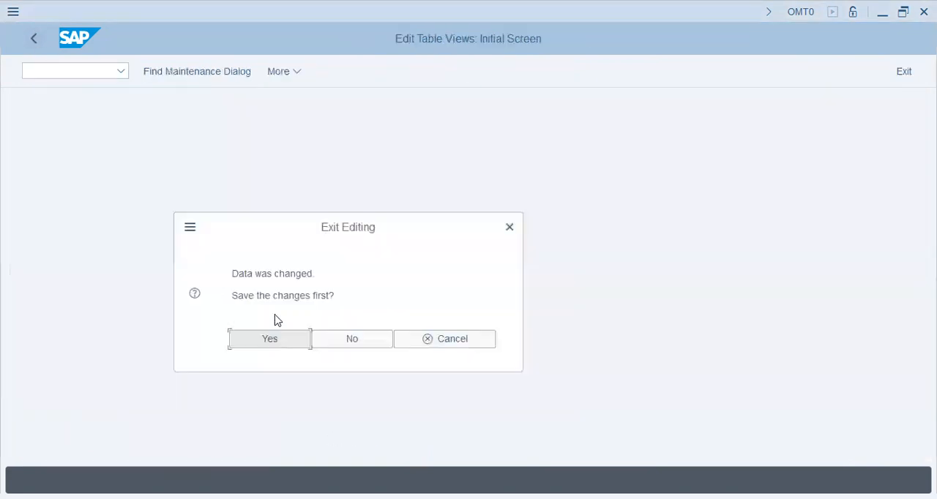
click(358, 344)
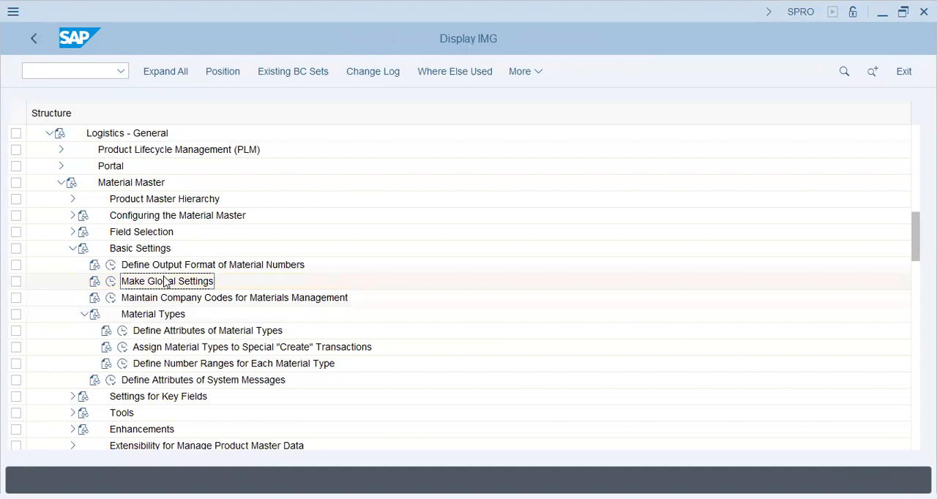
Step: Display the locked company codes for materials management and position the list at company code BT46
click(166, 282)
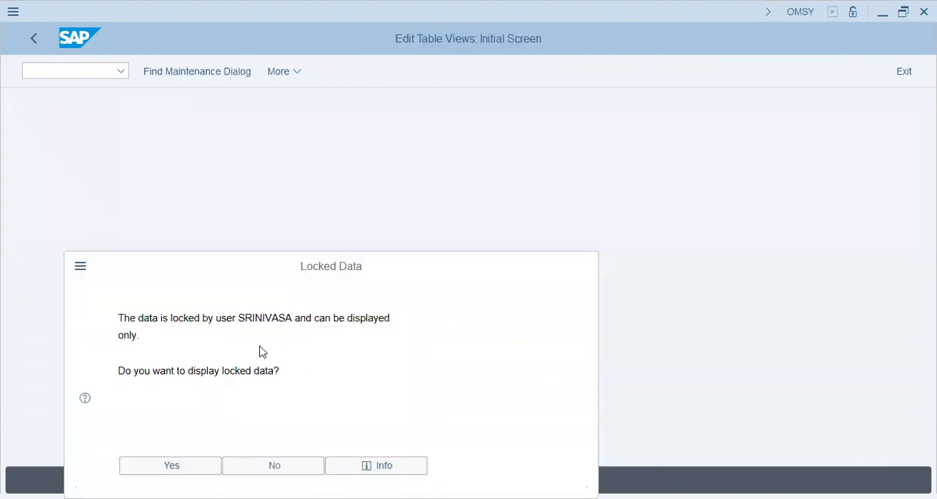
key(Return)
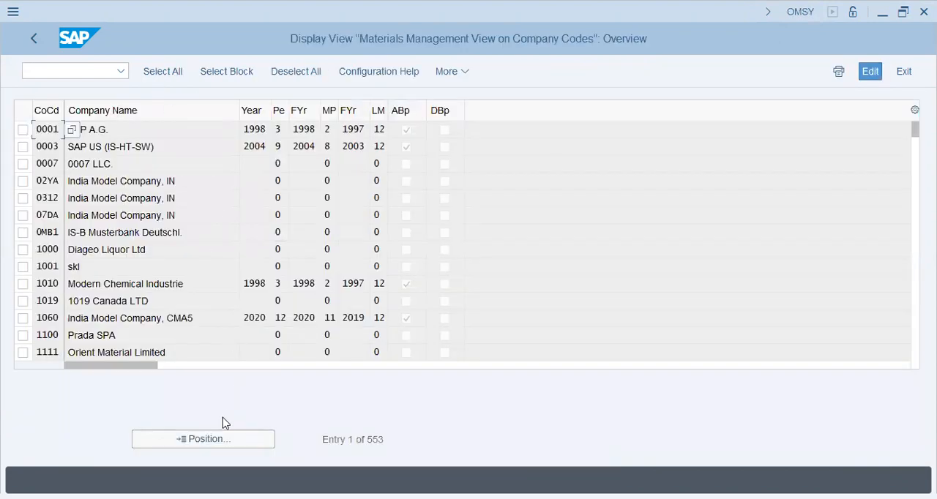
click(214, 440)
text(BT46)
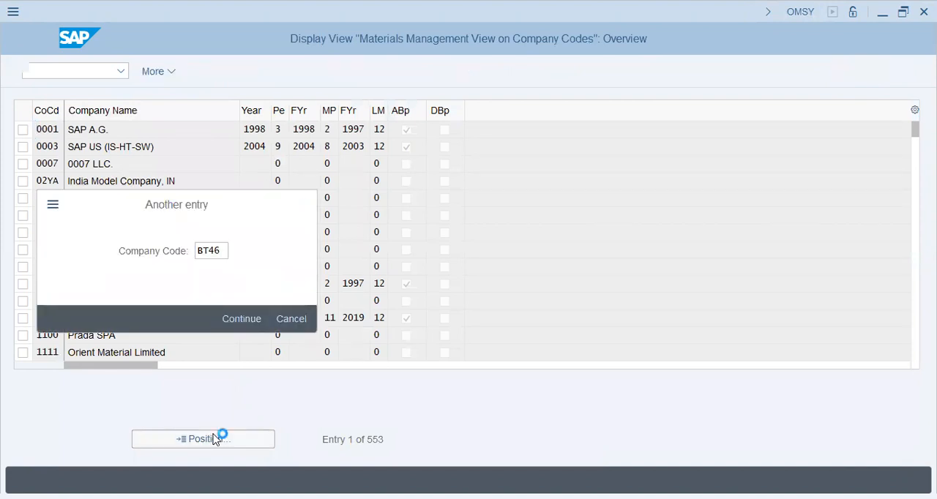
key(Return)
click(145, 128)
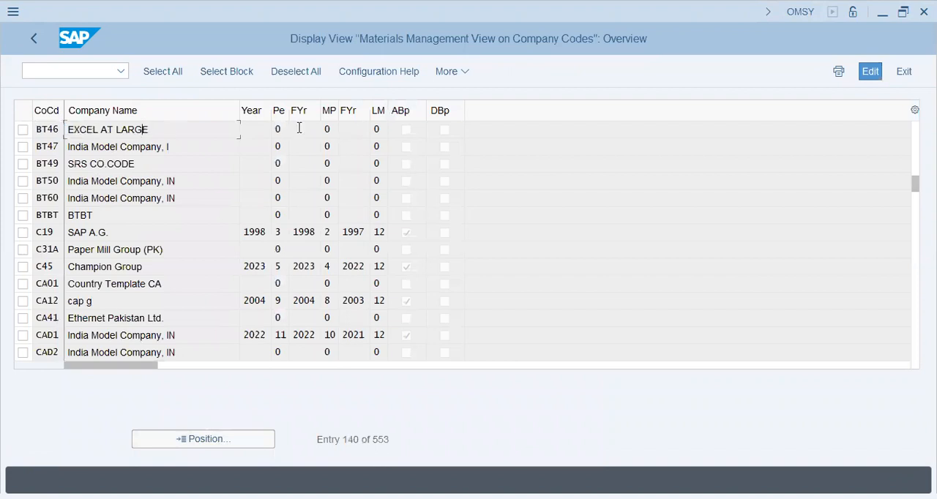
Step: Review the name and period fields of company code BT46, return to the IMG and decline displaying the locked data again
click(261, 126)
click(296, 130)
click(142, 130)
drag(152, 129, 69, 132)
click(104, 147)
double_click(177, 131)
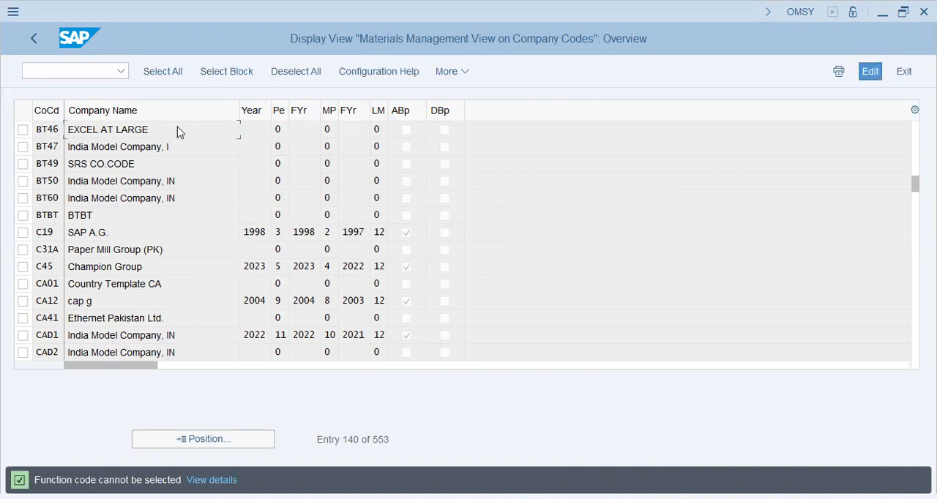
click(33, 39)
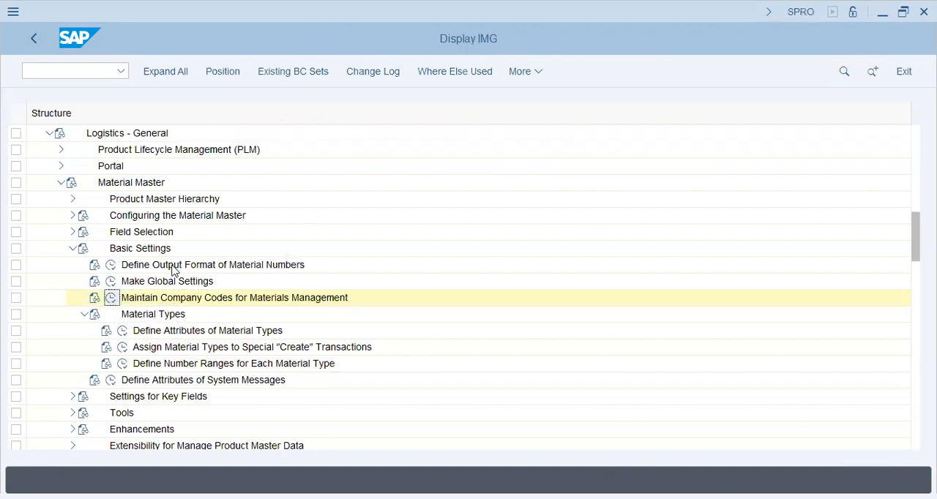
click(286, 467)
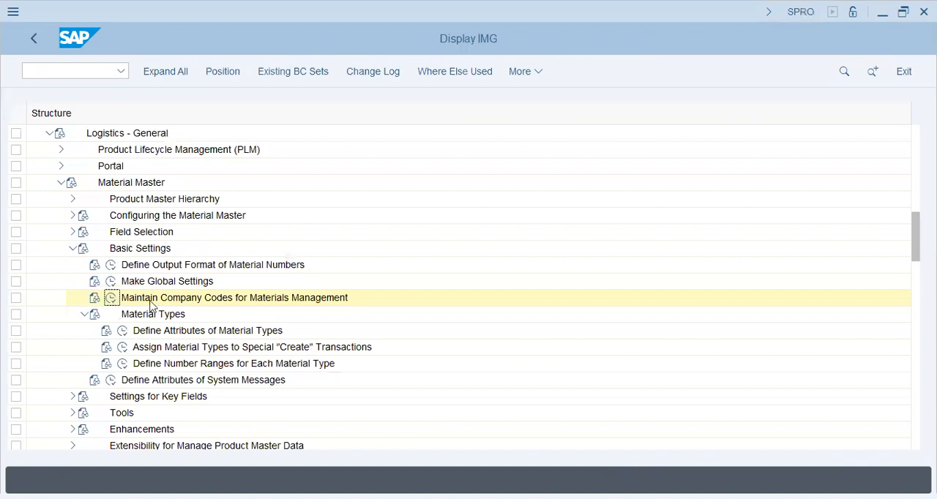
Step: Open the customizing for attributes of material types and position the list at ROH
click(161, 331)
click(122, 331)
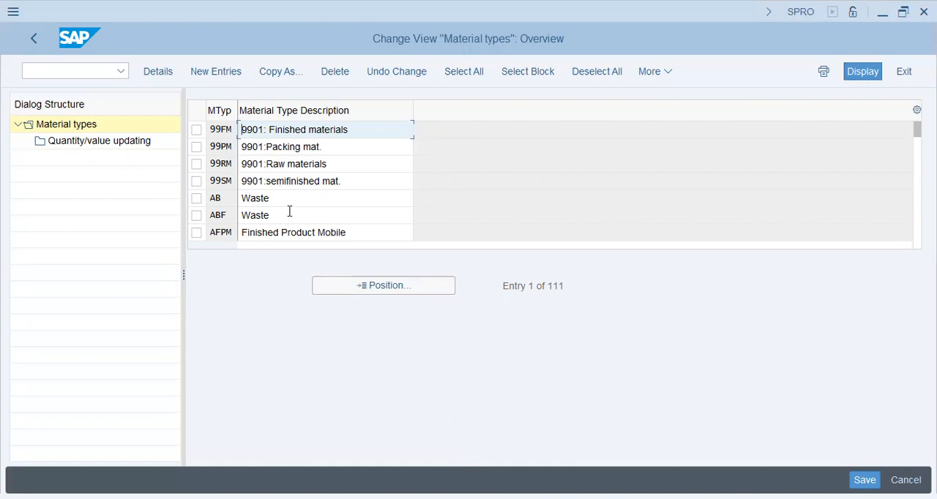
click(386, 288)
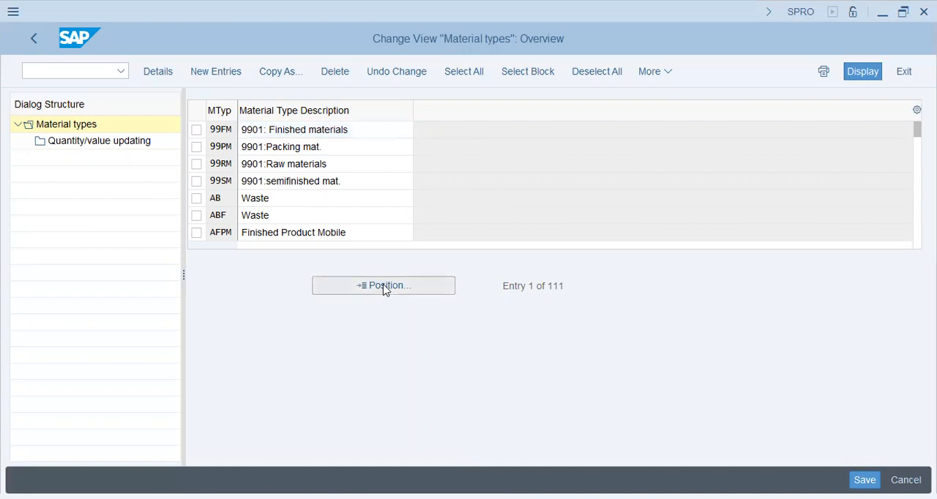
text(ROH)
key(Return)
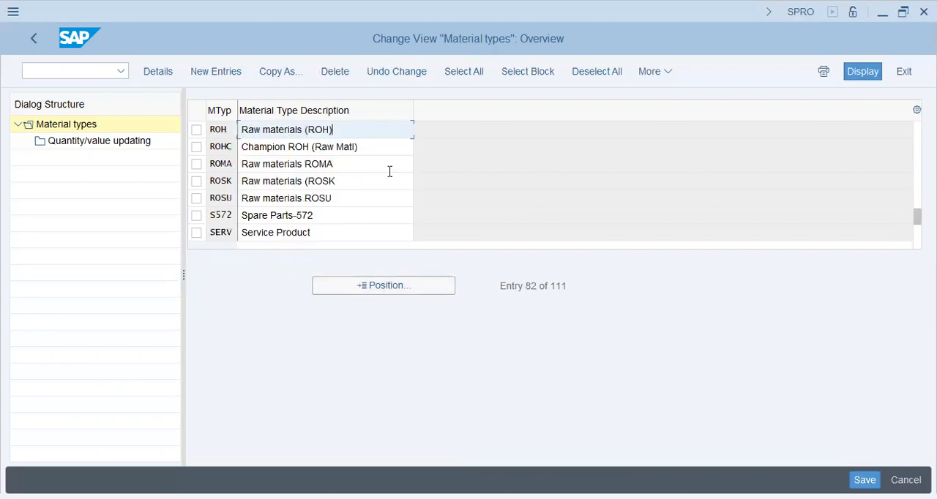
Step: Copy material type ROH as new type ROHp with the description Raw Materials Packaging
click(197, 131)
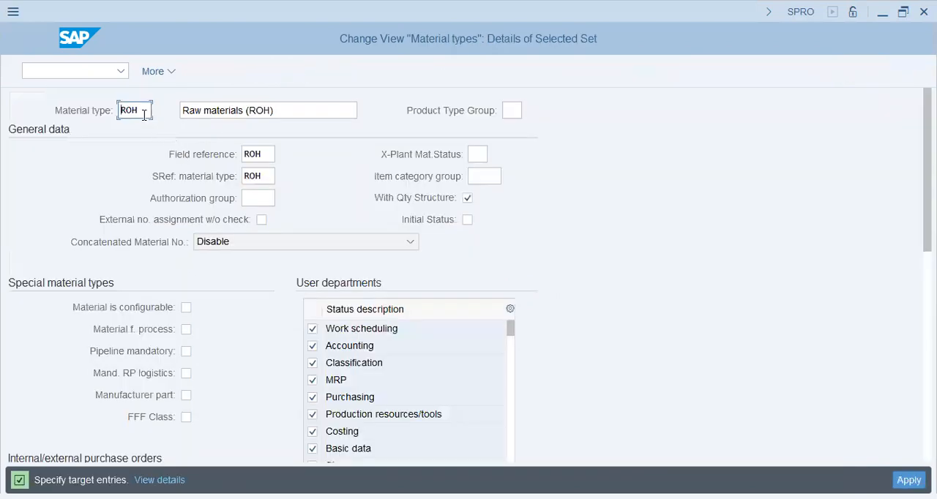
text(p)
key(Tab)
key(shift+End)
text(rAW)
key(BackSpace)
key(BackSpace)
key(BackSpace)
text(Raw Materials Packaging ()
key(BackSpace)
key(BackSpace)
key(BackSpace)
key(BackSpace)
key(BackSpace)
key(BackSpace)
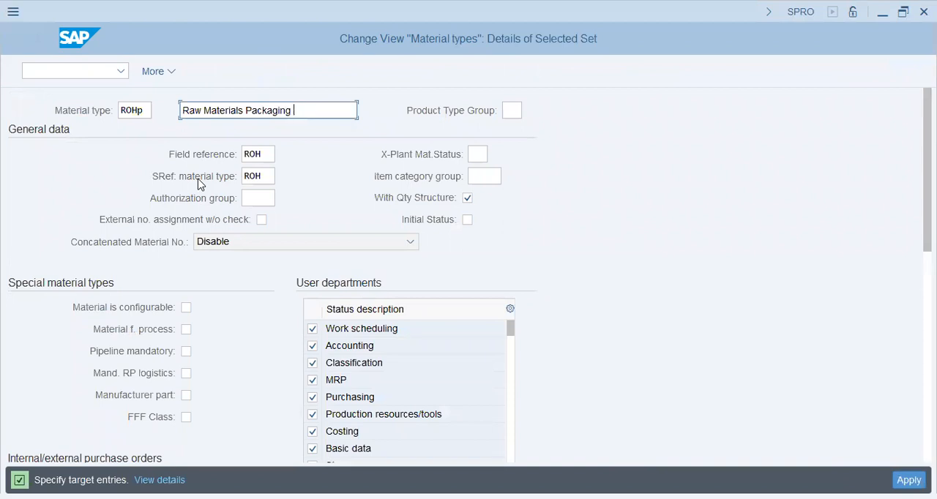
Step: Shorten the new material type's description to Raw Materials Pckg (ROHP)
key(BackSpace)
key(BackSpace)
key(BackSpace)
key(BackSpace)
text(ckg)
text(RP)
key(BackSpace)
key(BackSpace)
text(O)
key(Tab)
Step: Check the product type group options, leave the field blank, and review the field reference and screen reference of ROHP
click(530, 110)
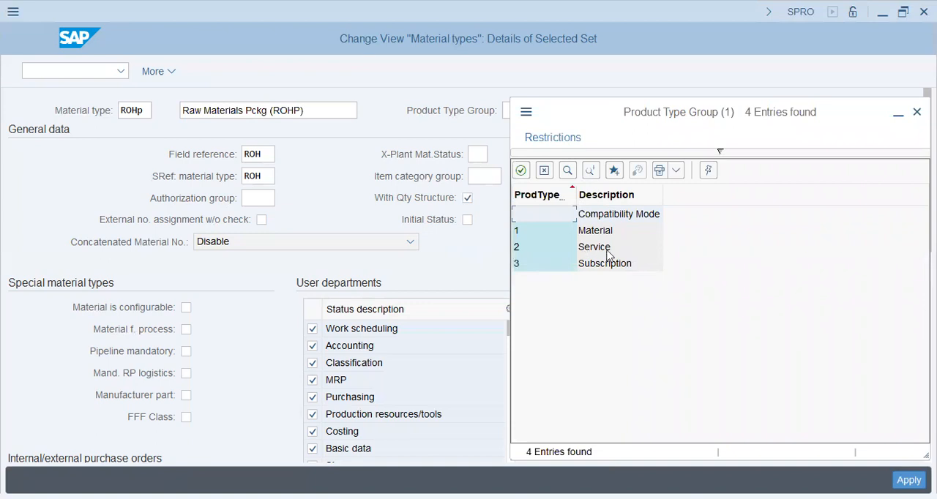
click(556, 211)
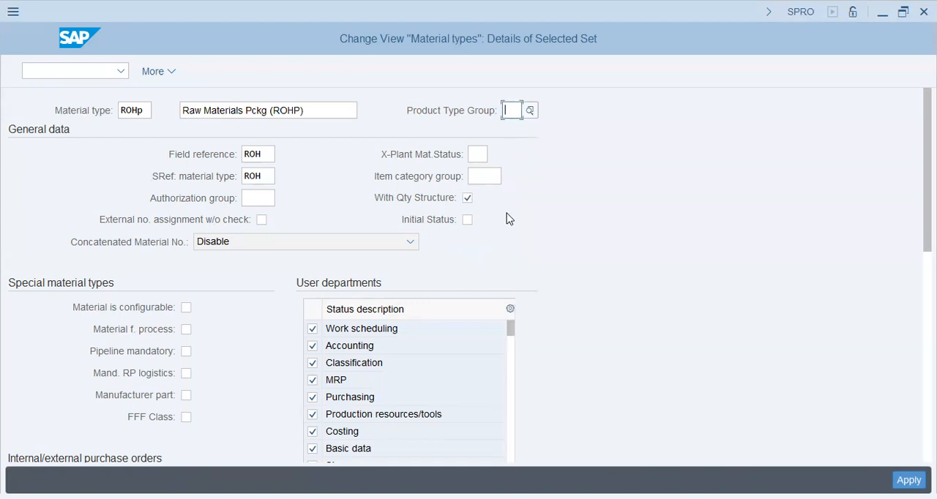
click(273, 154)
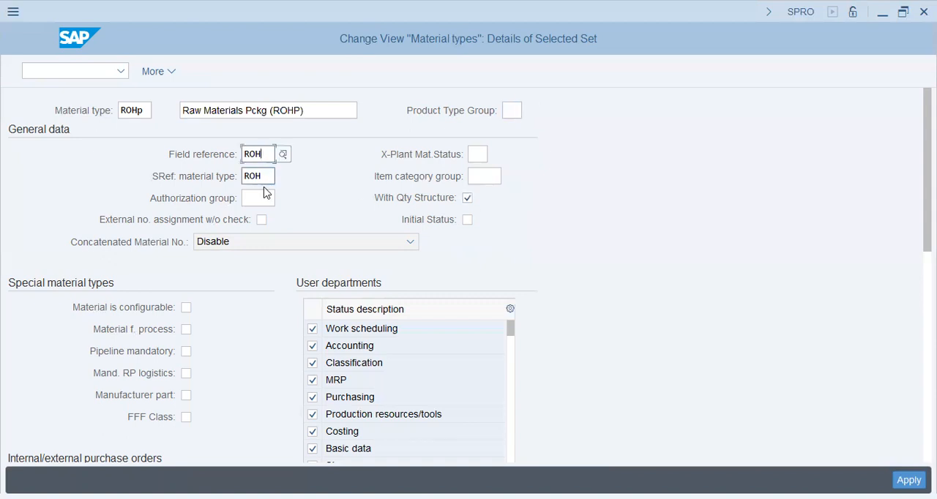
click(268, 178)
Step: Check the available item category groups for the new material type and close the list without choosing one
click(490, 182)
click(510, 180)
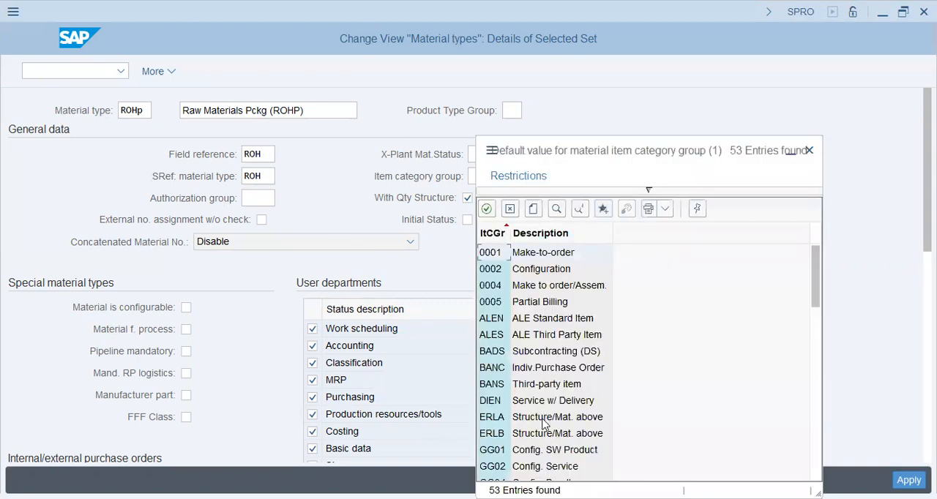
scroll(557, 391, down, 2)
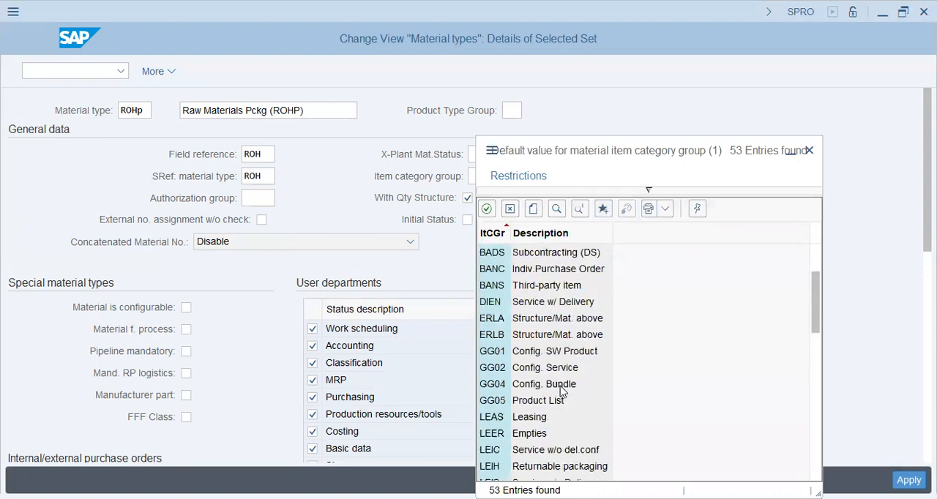
click(550, 401)
click(810, 150)
Step: Check the cross-plant material status options and close the list without choosing one
click(477, 160)
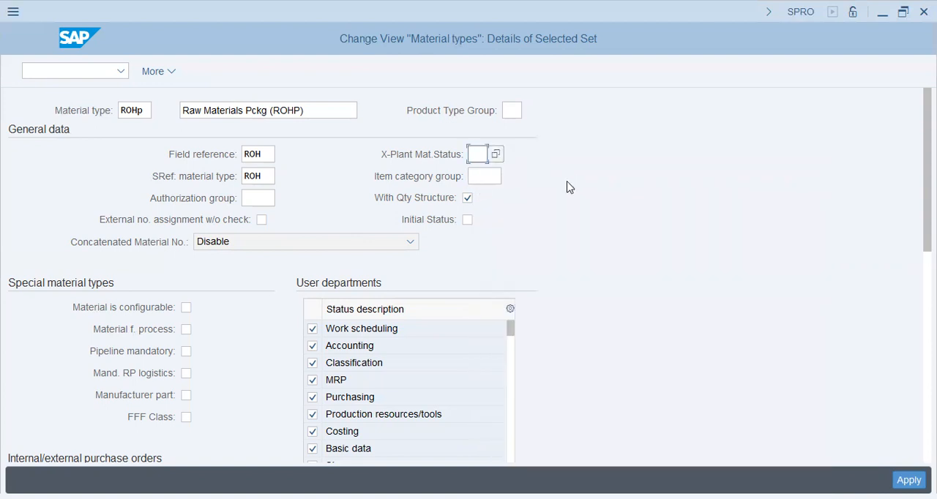
click(496, 155)
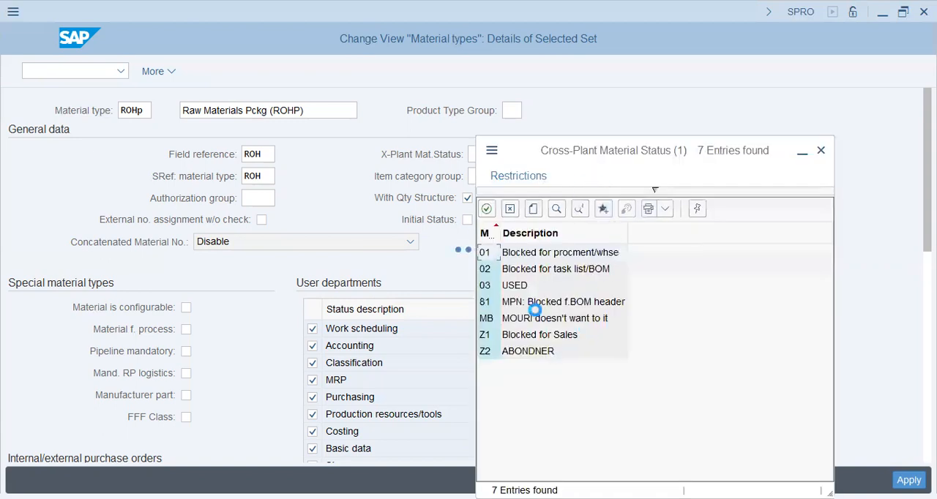
click(557, 255)
drag(634, 159, 668, 102)
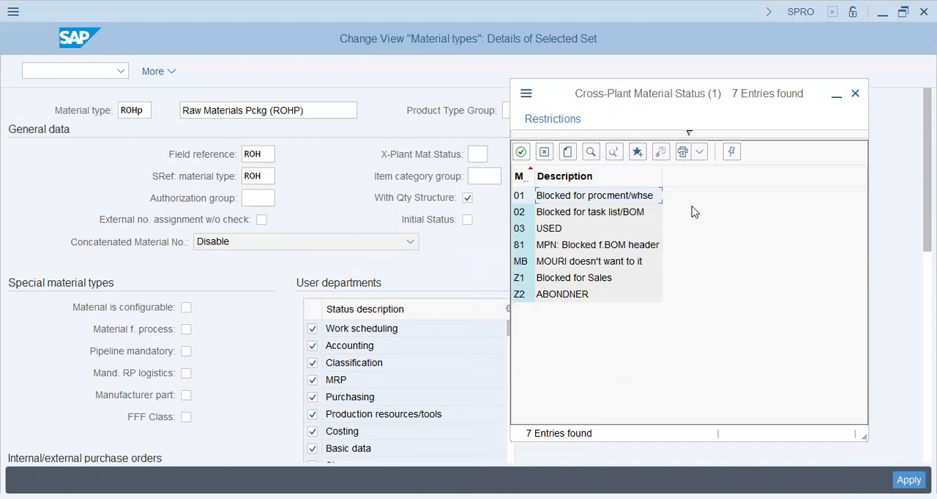
click(621, 216)
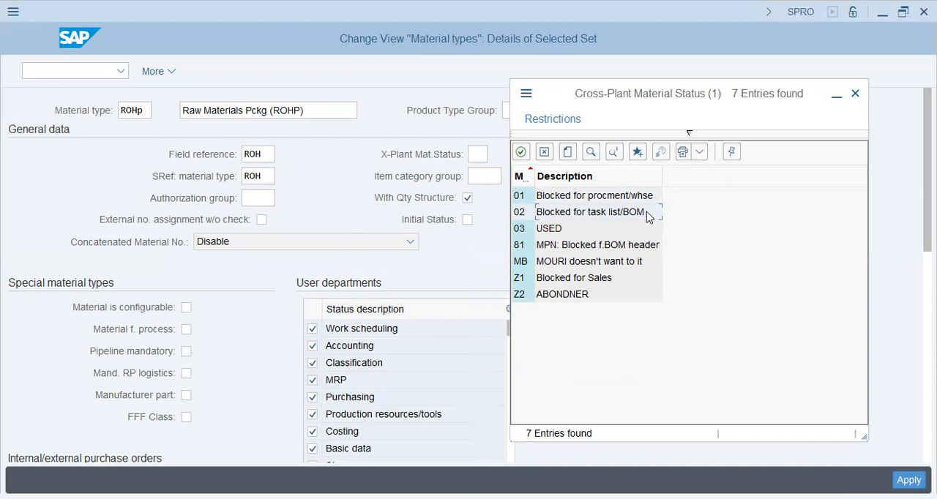
click(855, 95)
Step: Review the authorization group, special material types, purchase order settings and user departments of material type ROHP
click(265, 199)
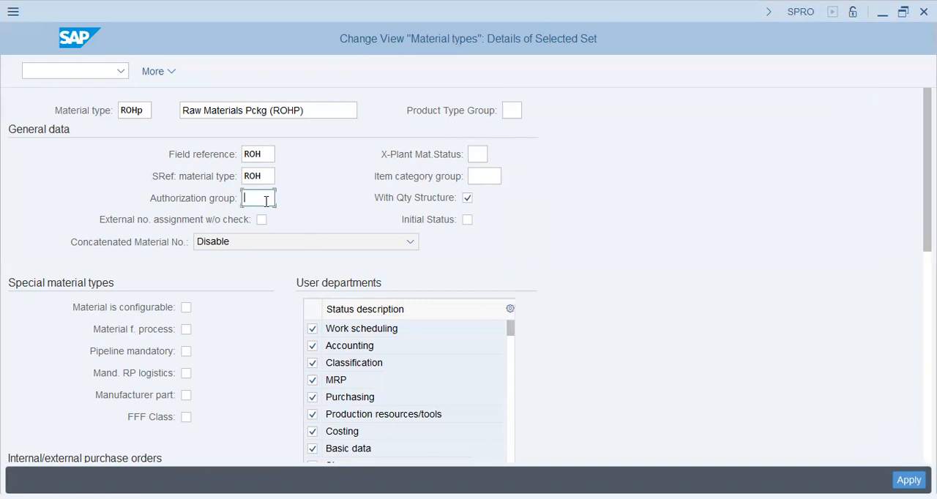
scroll(267, 201, down, 1)
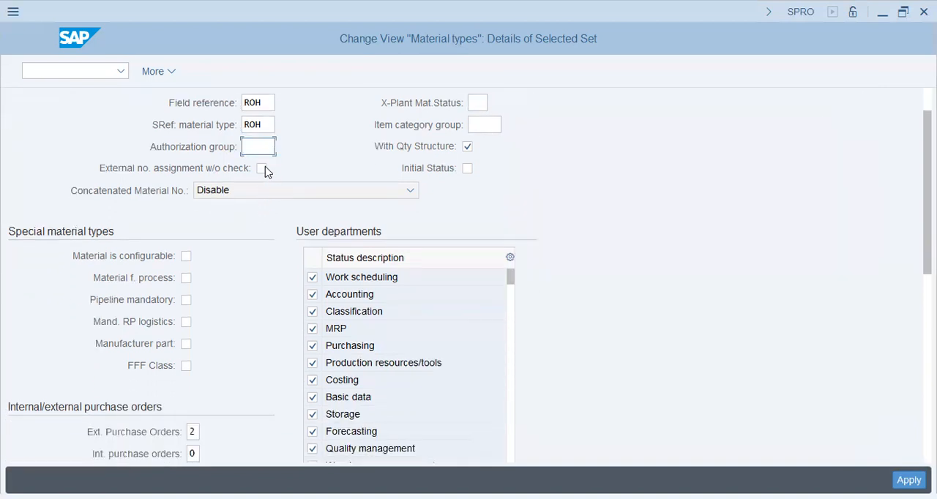
scroll(288, 172, up, 1)
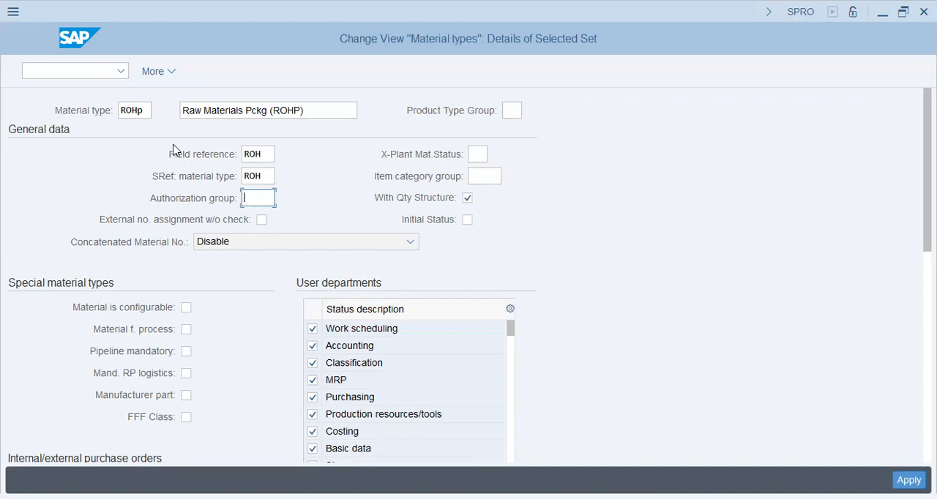
drag(147, 110, 121, 110)
scroll(164, 303, down, 1)
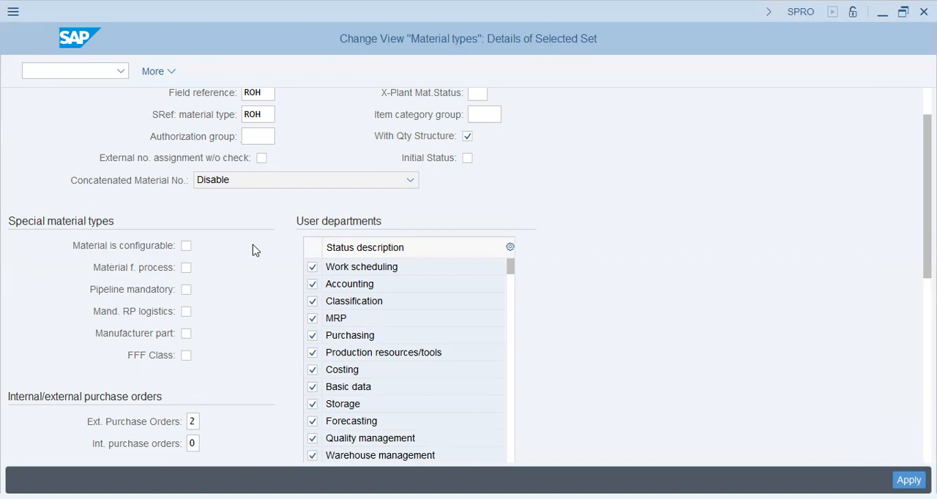
scroll(556, 242, down, 2)
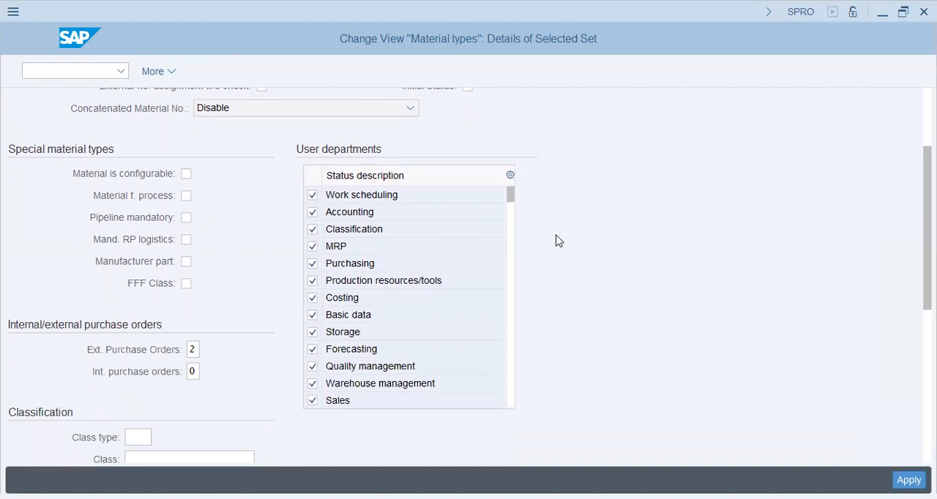
scroll(347, 359, up, 3)
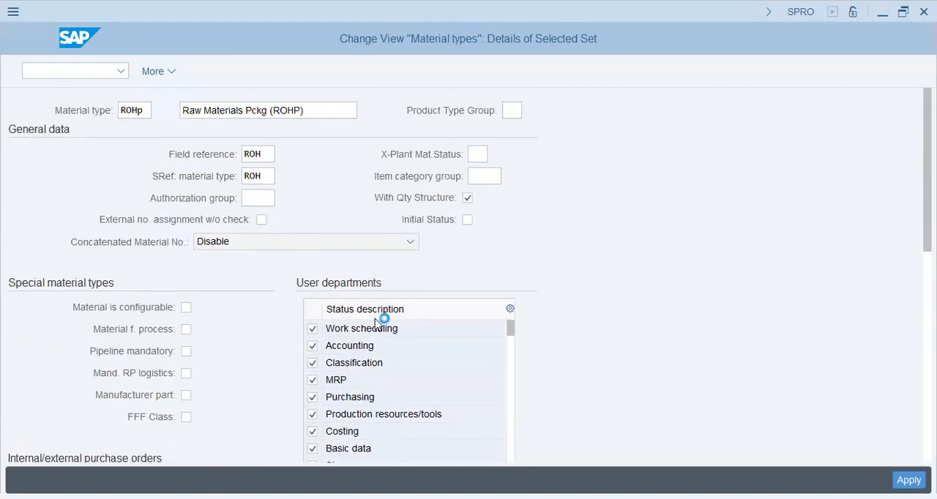
scroll(377, 324, down, 1)
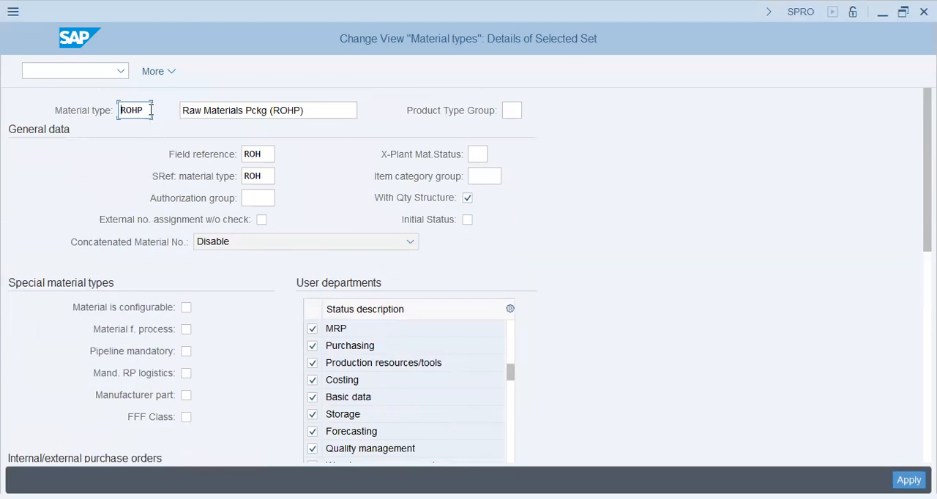
scroll(508, 366, down, 1)
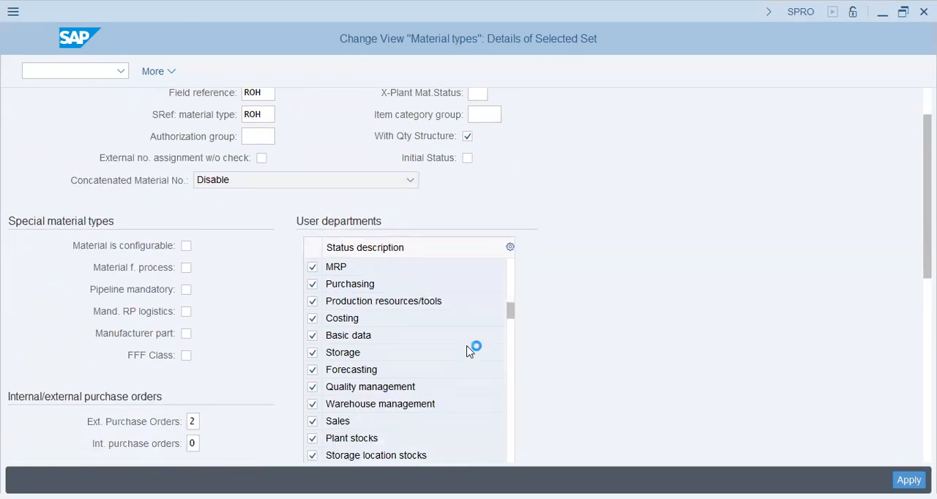
scroll(611, 337, down, 5)
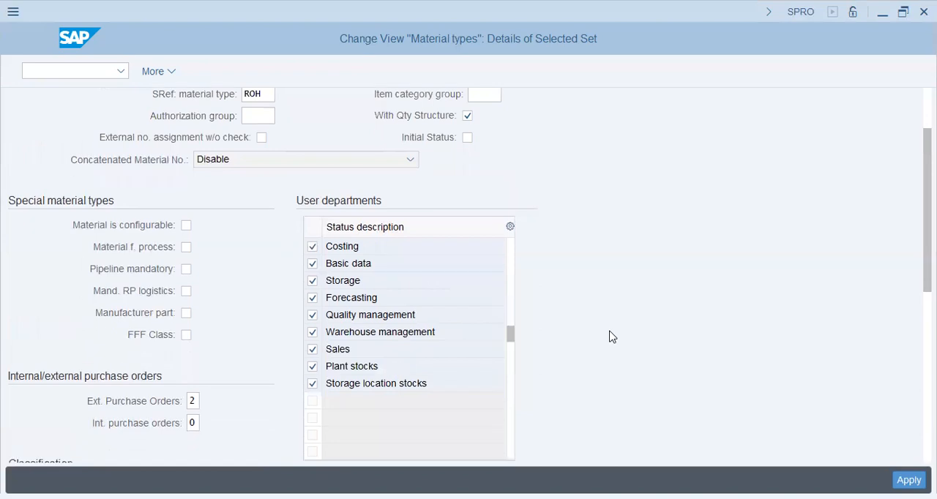
Step: Read the field help for the Material f. process indicator of material type ROHP and leave the indicator cleared
click(186, 197)
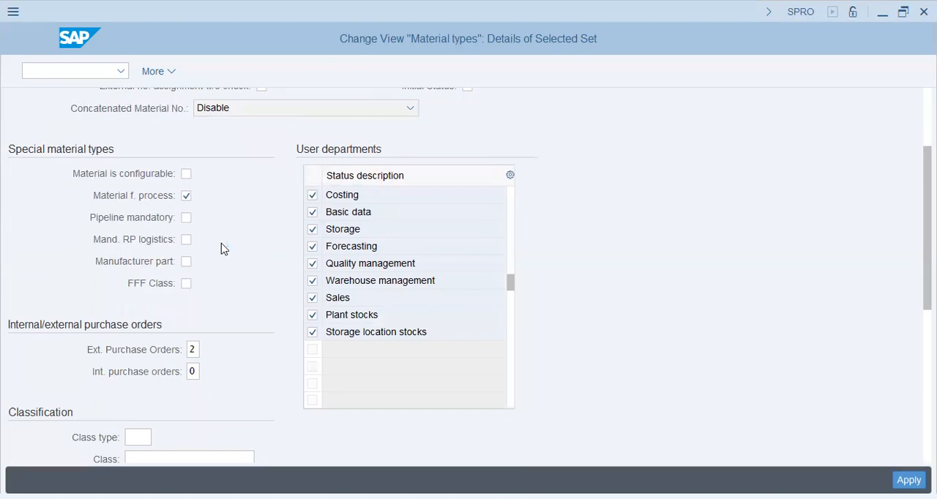
key(F1)
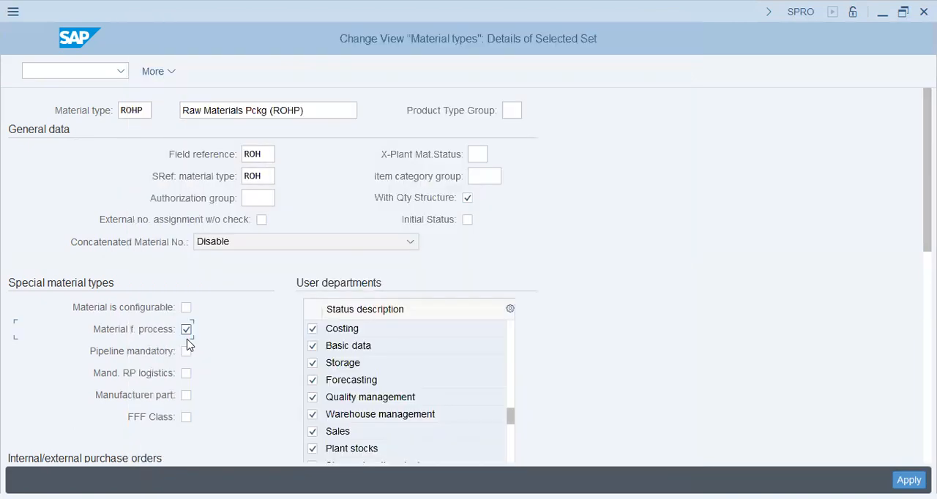
click(186, 329)
Step: Read the field help on mandatory returnable packaging logistics, close it and leave the Mand. RP logistics indicator cleared
scroll(57, 350, down, 1)
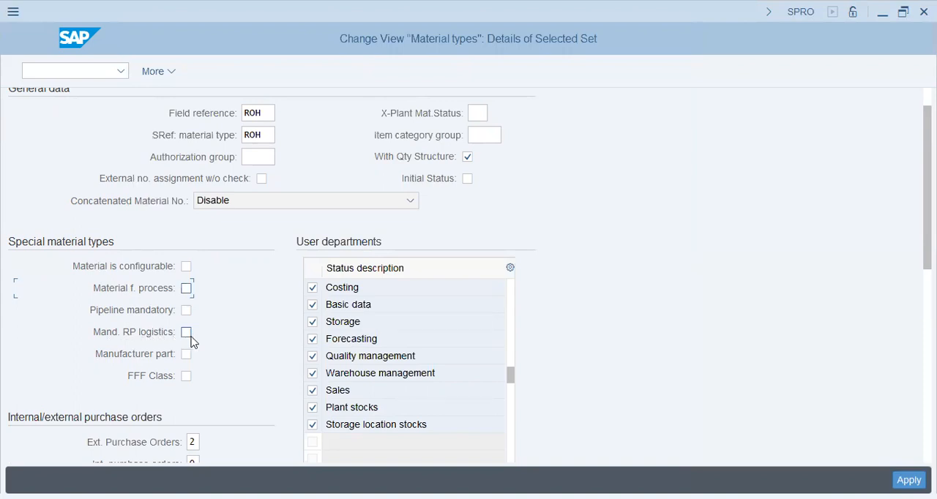
key(F1)
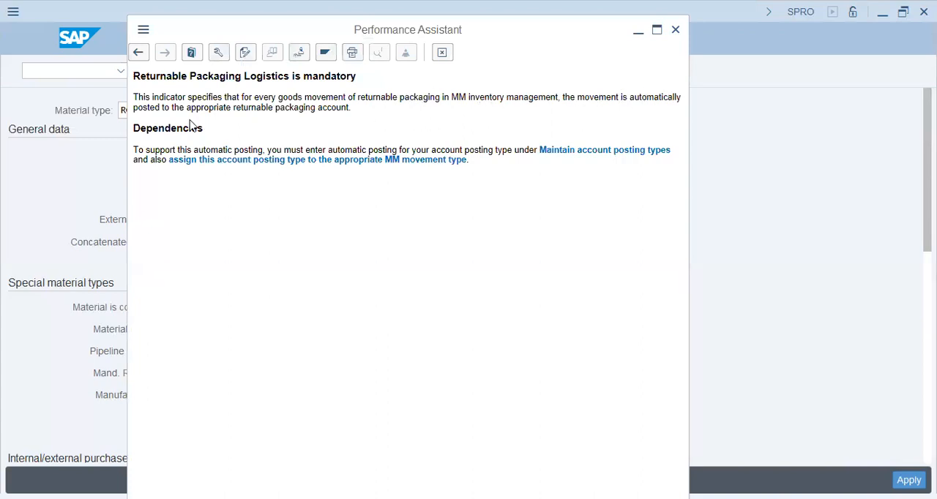
drag(170, 107, 354, 113)
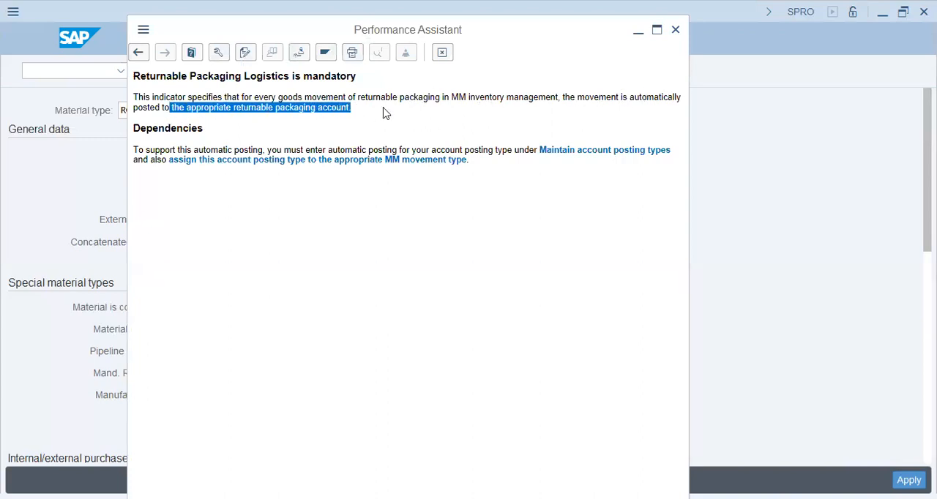
click(367, 115)
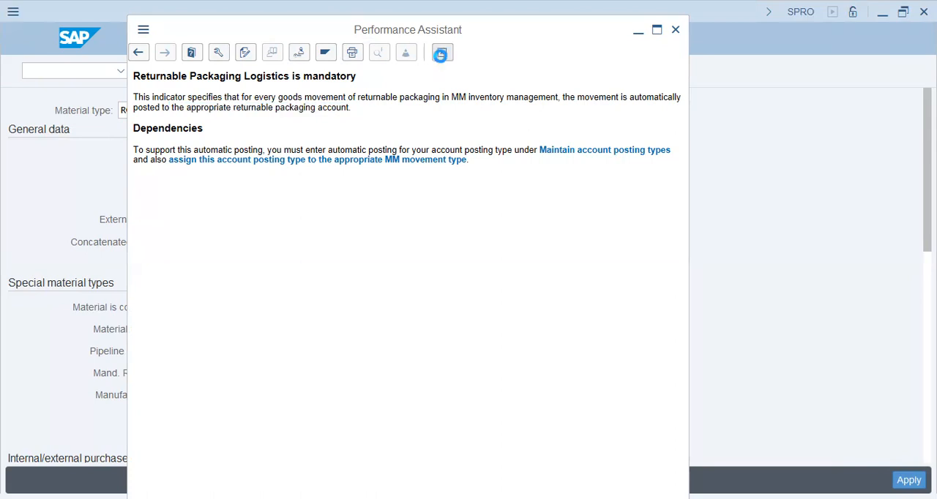
key(Escape)
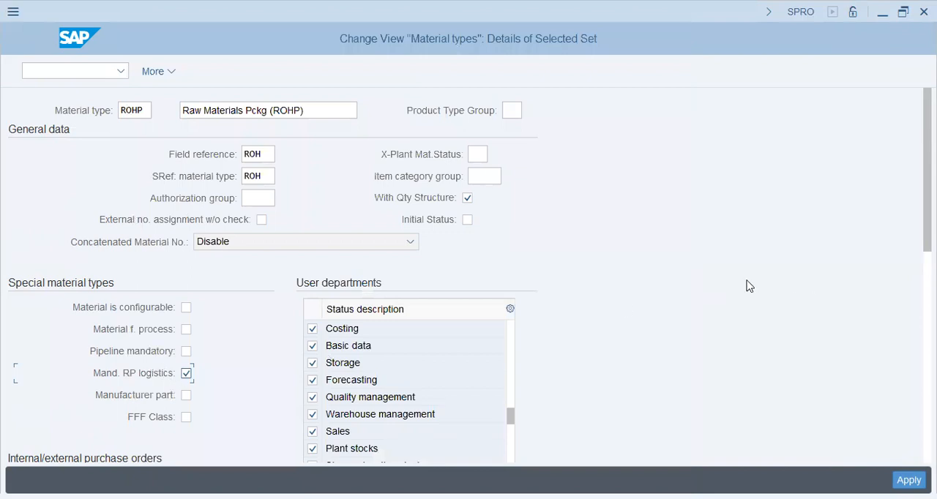
scroll(235, 236, down, 3)
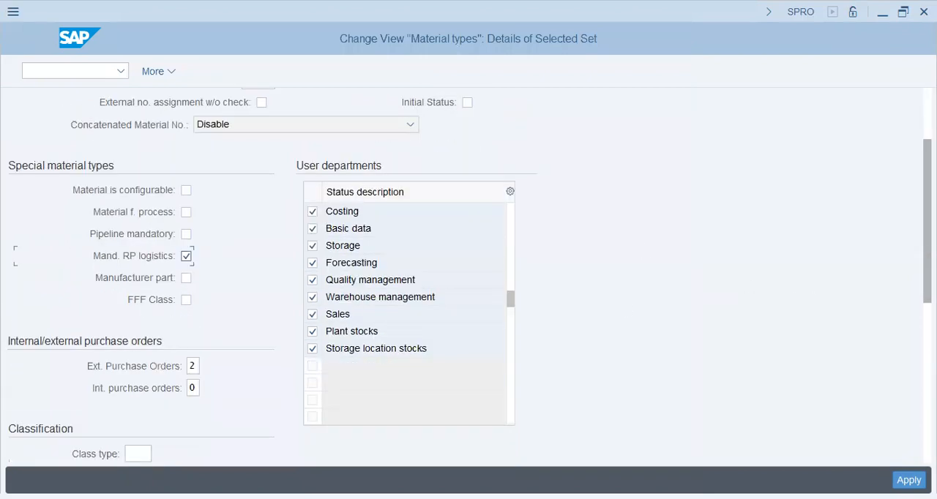
click(170, 260)
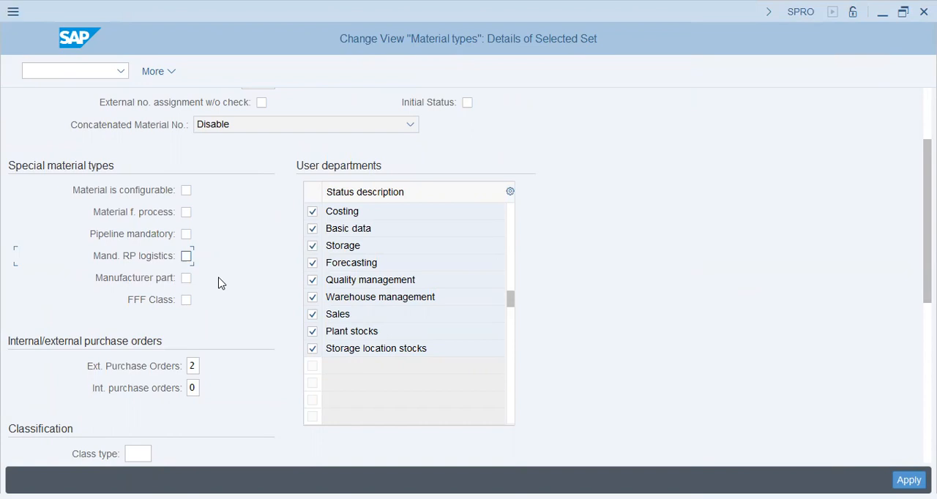
scroll(222, 284, up, 2)
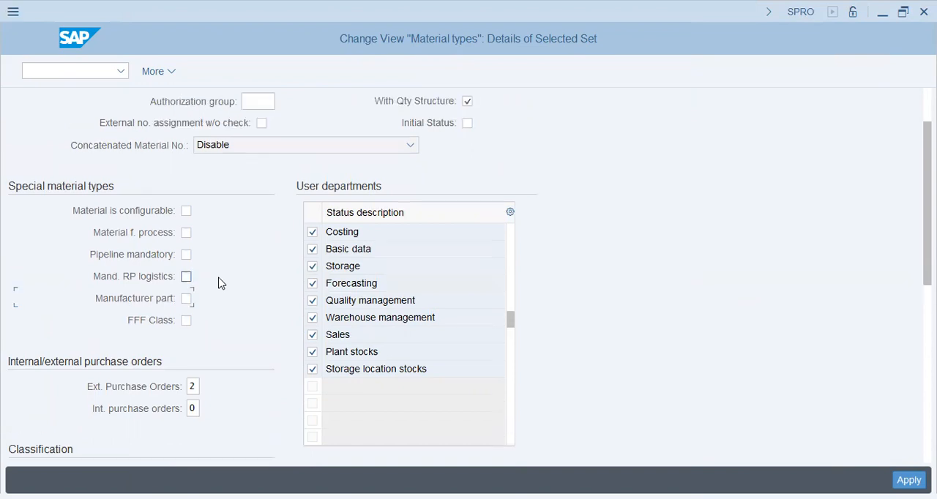
Step: Try the Manufacturer part indicator under the special material types and clear it again
scroll(222, 284, down, 1)
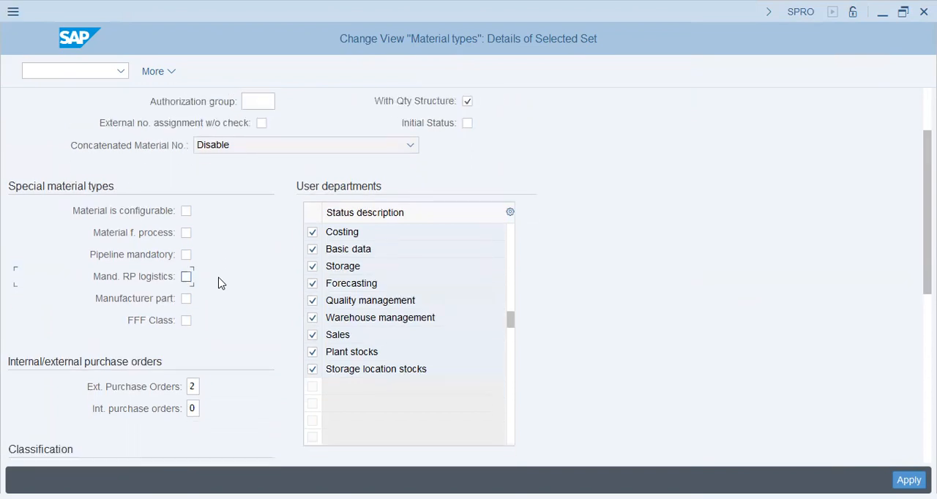
click(187, 300)
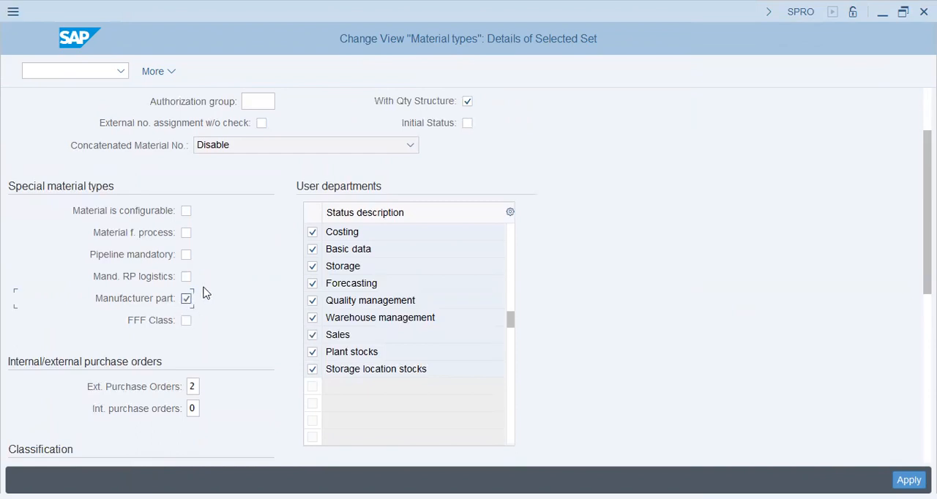
click(186, 300)
Step: Read the field help for the FFF Class indicator and open the linked definition of FFF class
click(186, 321)
key(F1)
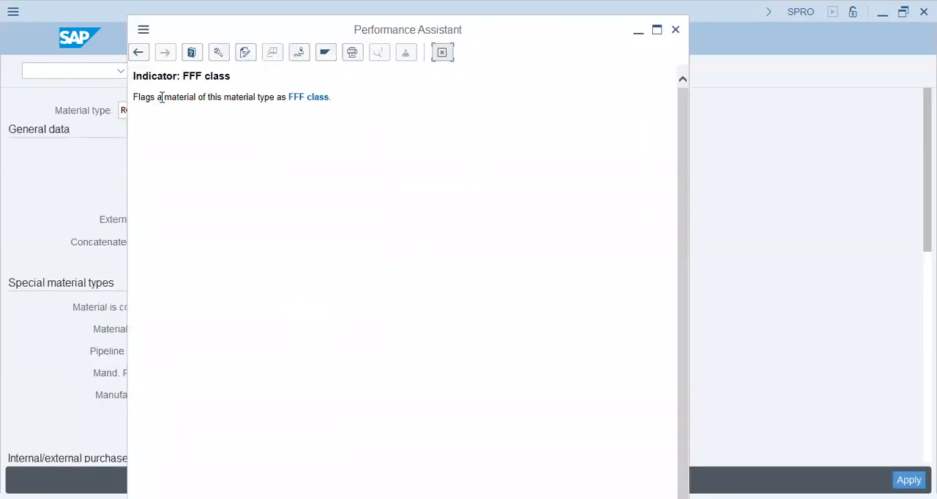
drag(161, 97, 286, 99)
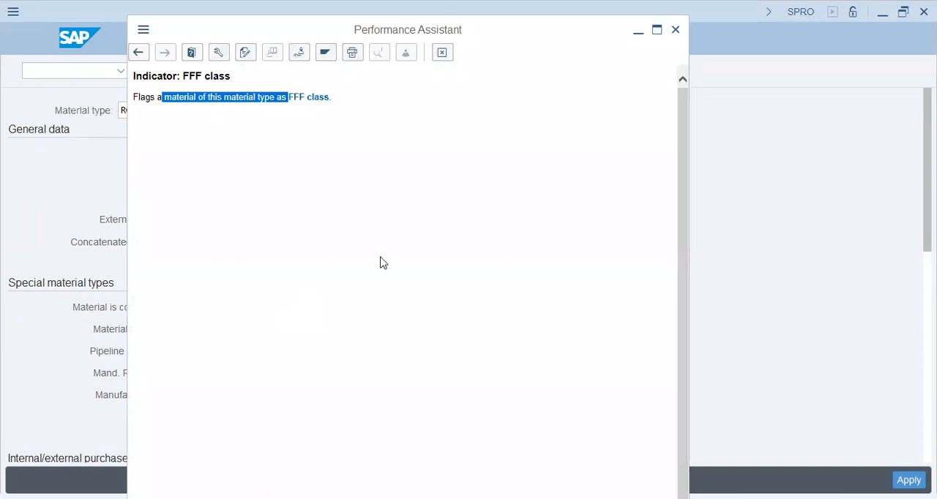
click(298, 97)
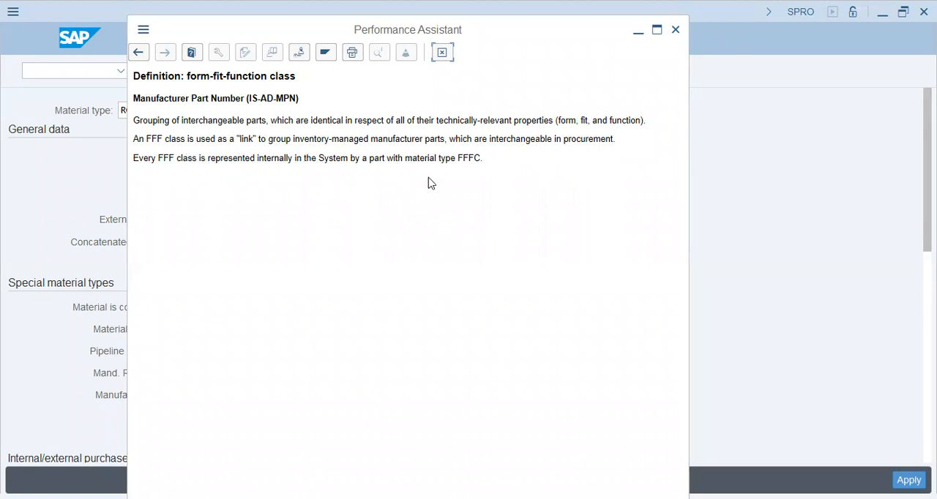
Step: Close the FFF class definition and leave the Manufacturer part and FFF Class indicators of material type ROHP cleared
click(444, 54)
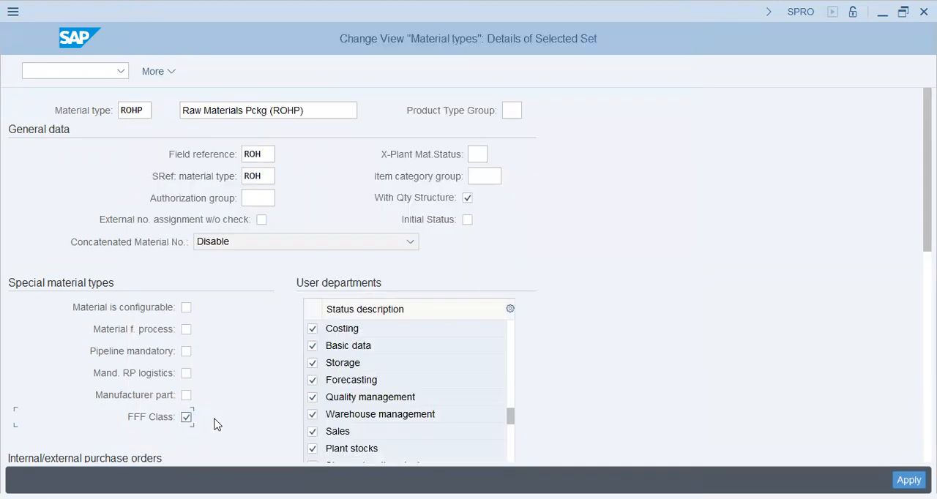
scroll(639, 306, down, 2)
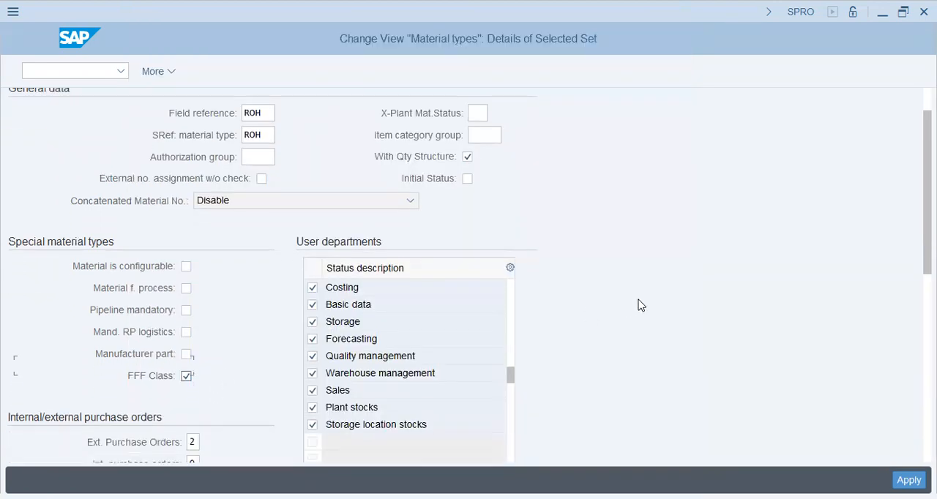
scroll(638, 305, down, 3)
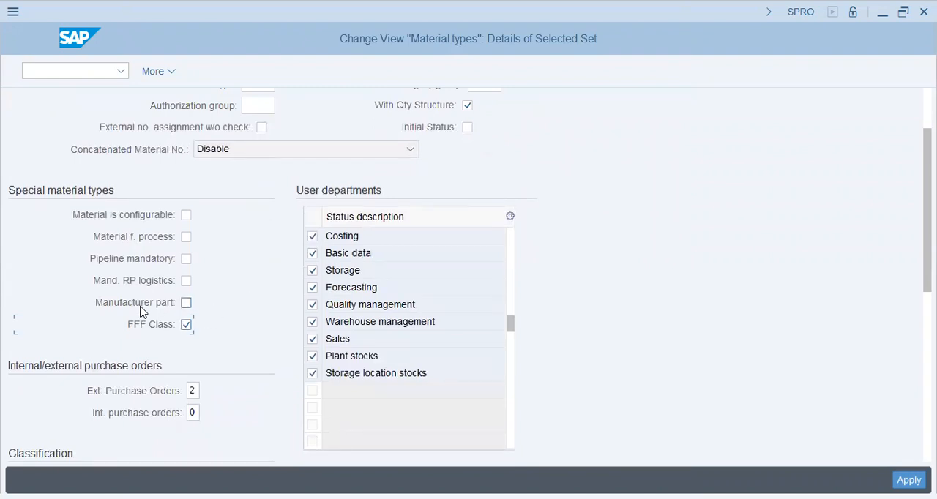
scroll(145, 316, up, 1)
click(188, 326)
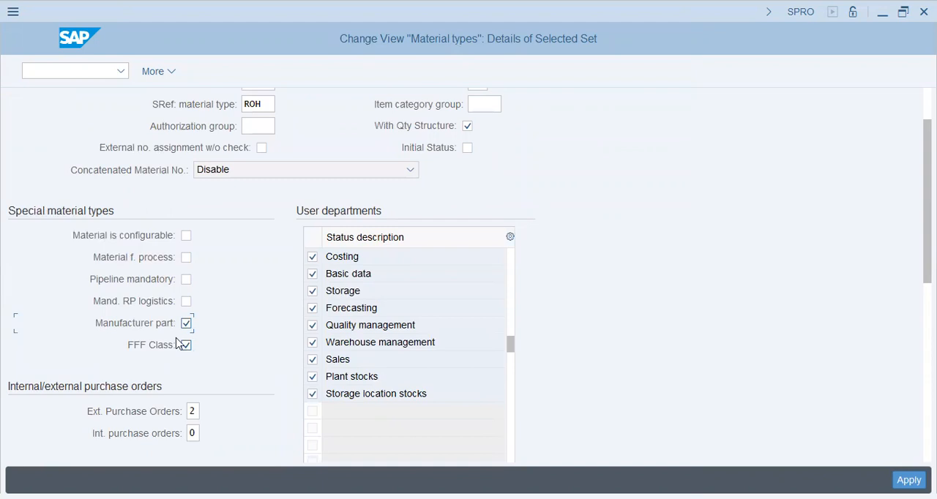
scroll(603, 295, down, 1)
scroll(604, 295, down, 2)
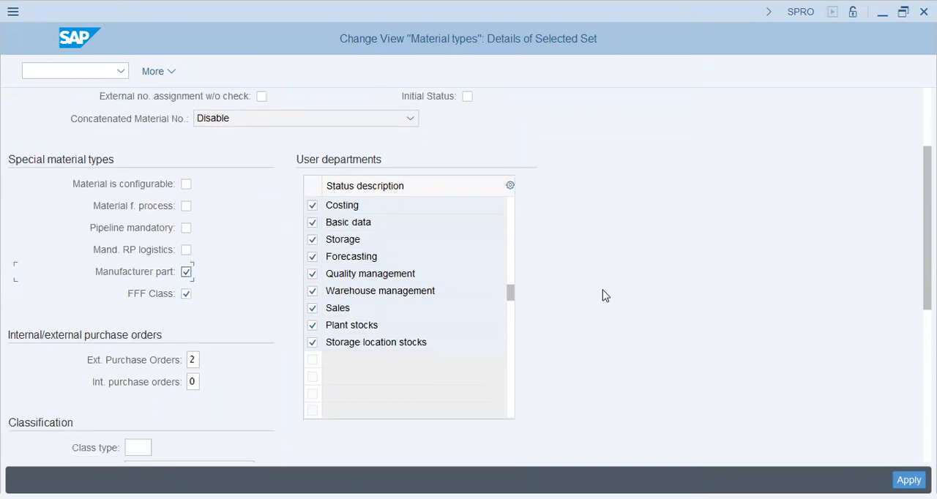
click(160, 246)
click(186, 263)
scroll(643, 388, up, 5)
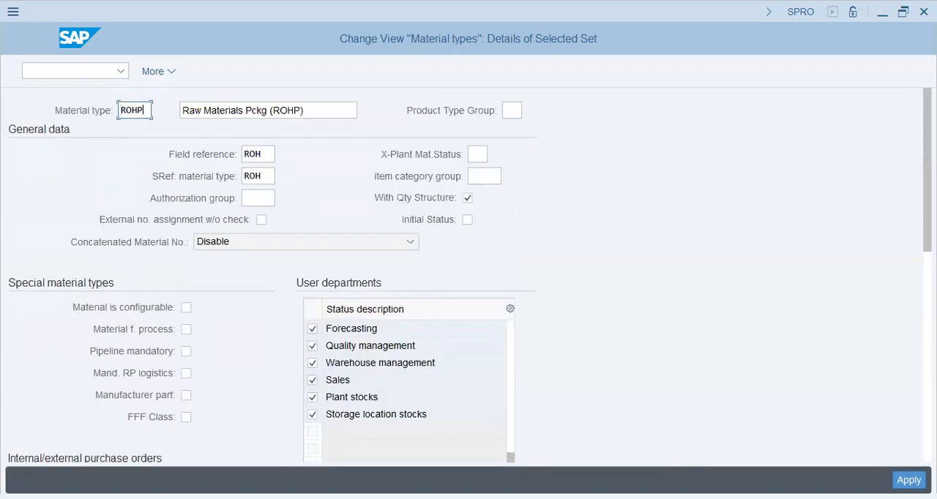
Step: Apply the details of material type ROHP and confirm the quantity/value updating entry to complete the copy
click(909, 480)
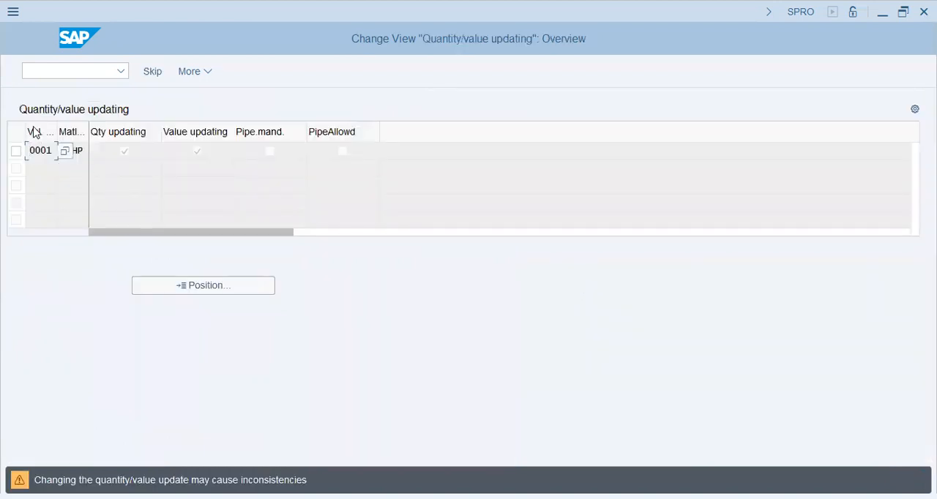
click(80, 150)
text(ROHP)
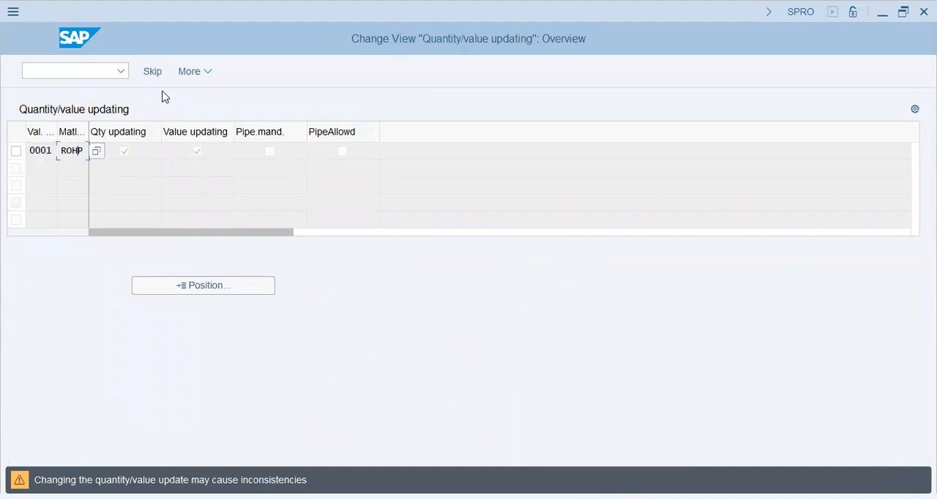
key(Return)
key(Return)
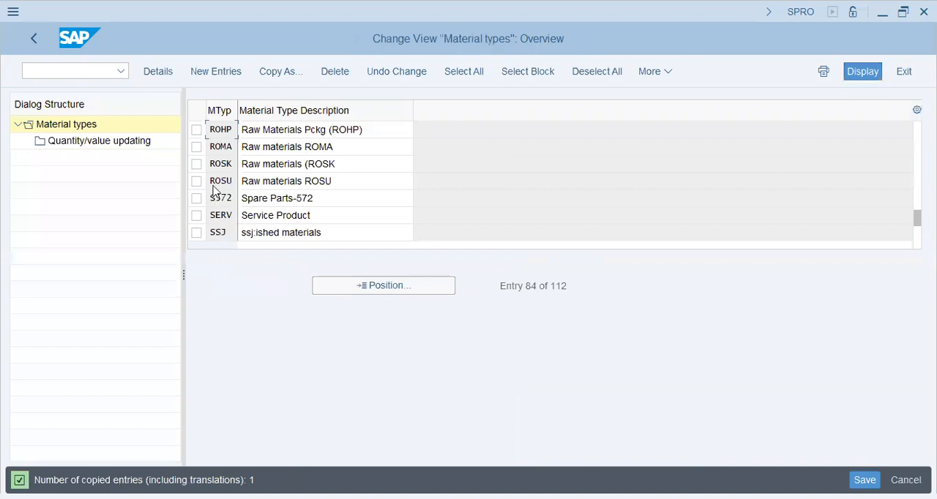
Step: Show the quantity/value updating settings of material type ROHP and position the list at valuation area BT46
click(197, 131)
click(86, 140)
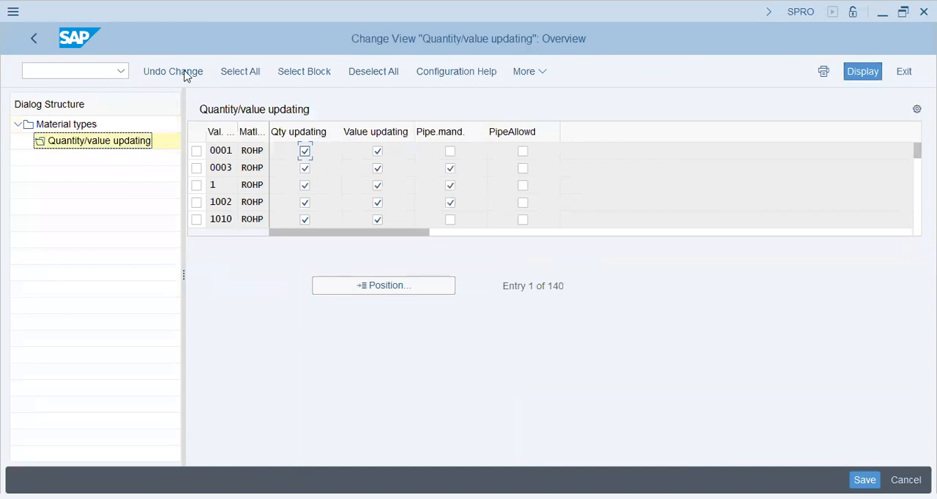
click(349, 291)
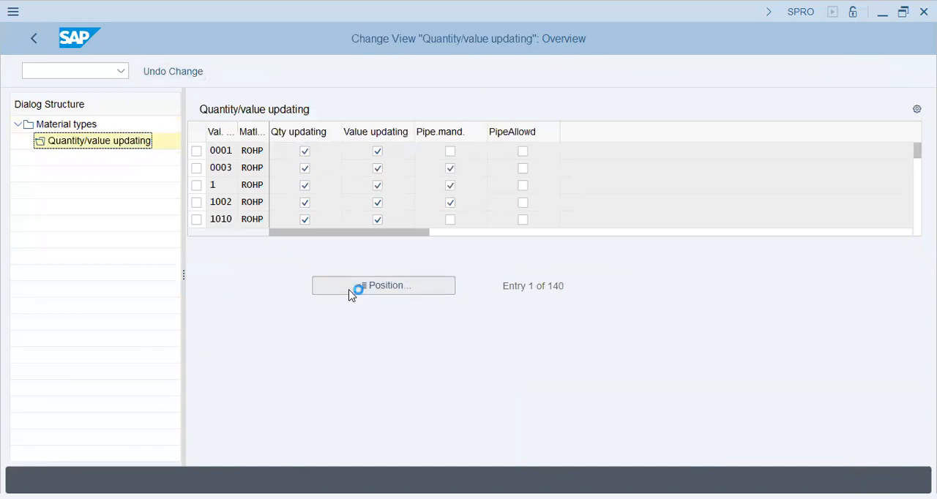
text(bt4)
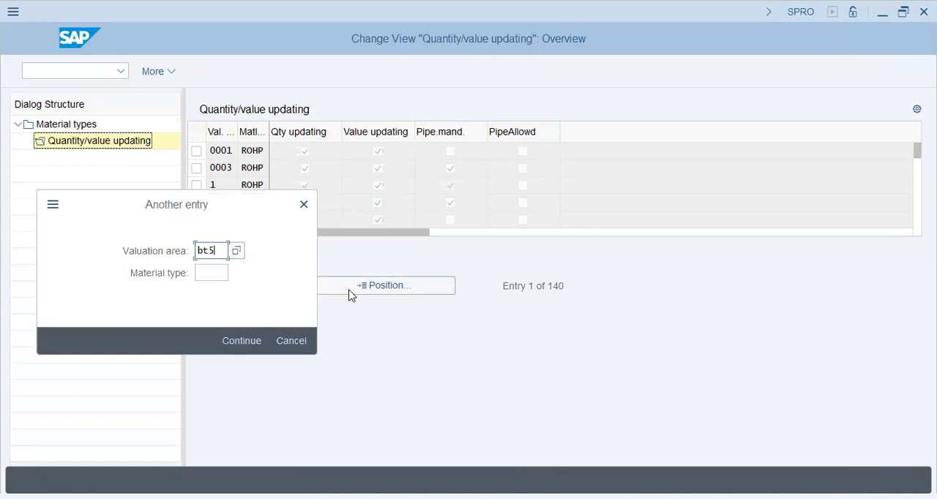
text(6)
key(Return)
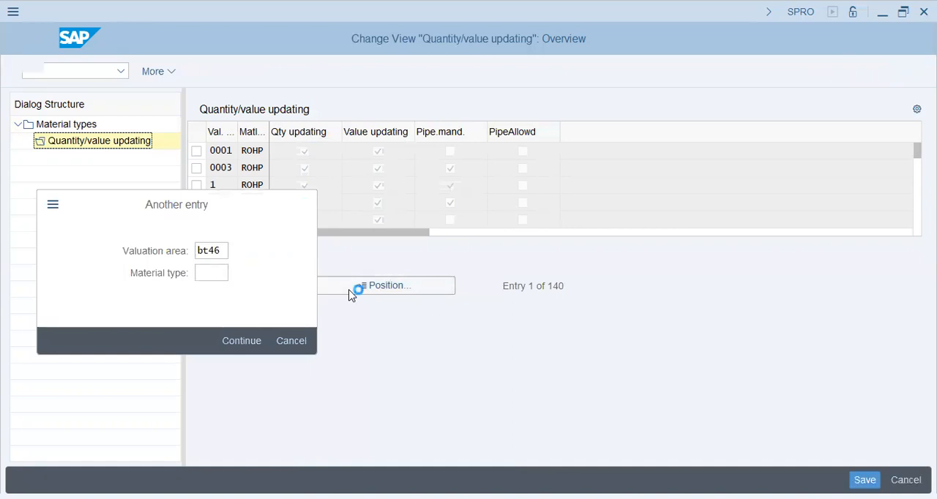
Step: Activate quantity updating and value updating for ROHP in valuation area BT46, save, and leave the settings
click(304, 152)
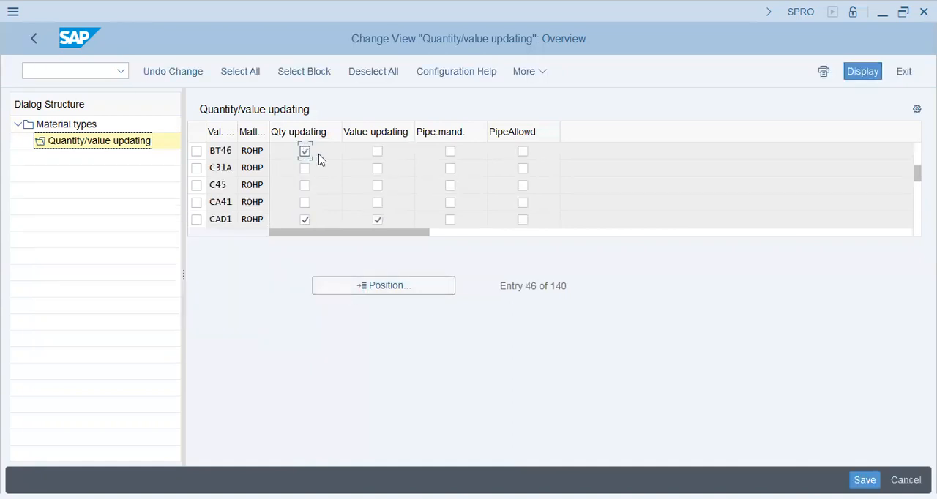
click(378, 152)
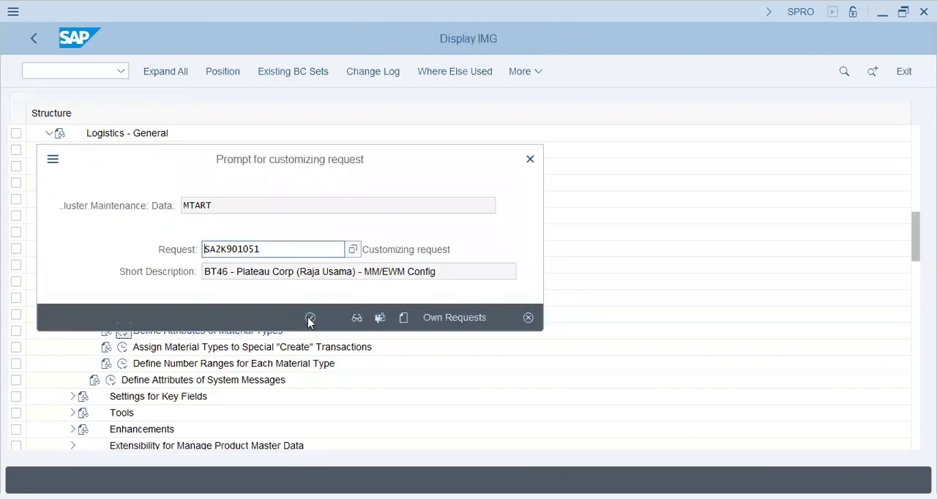
click(309, 318)
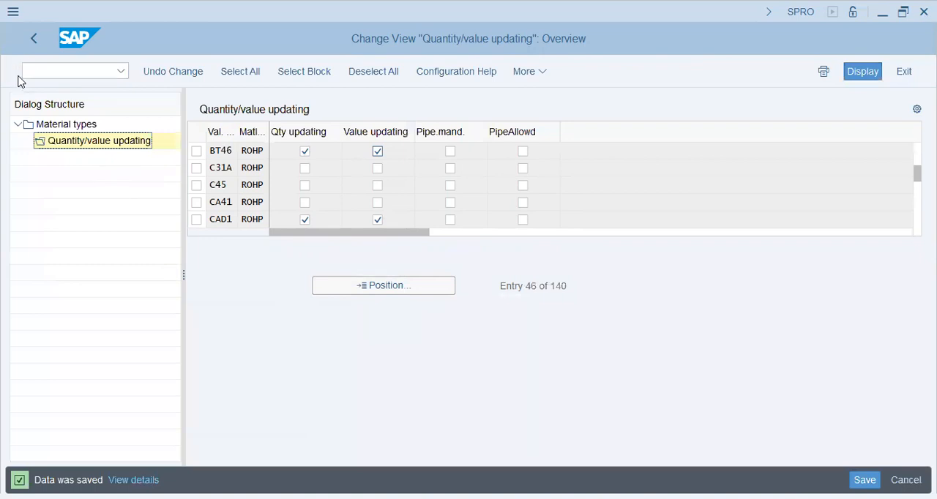
click(33, 40)
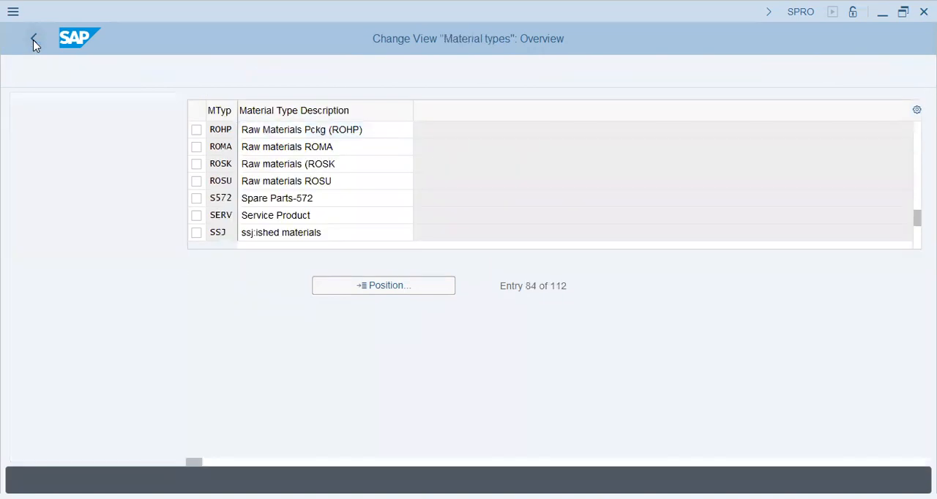
Step: Open the customizing activity Assign Material Types to Special "Create" Transactions under Material Types
click(214, 347)
click(217, 336)
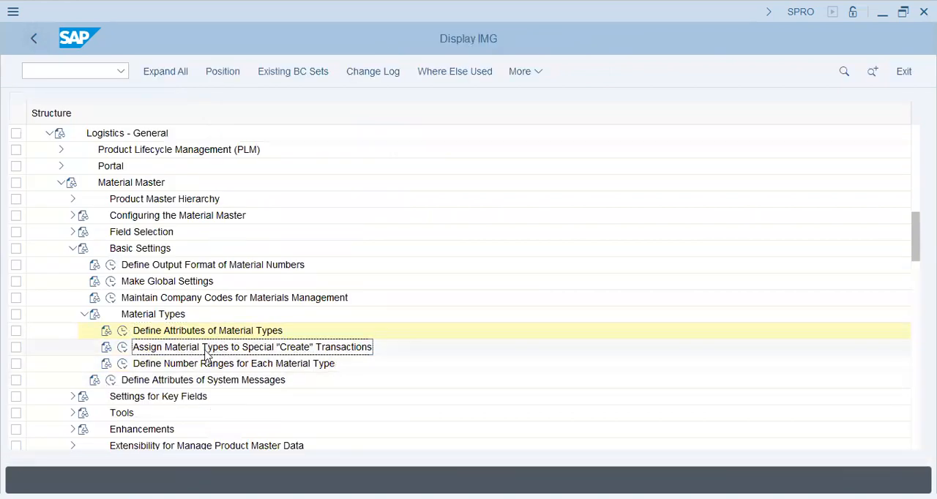
click(121, 348)
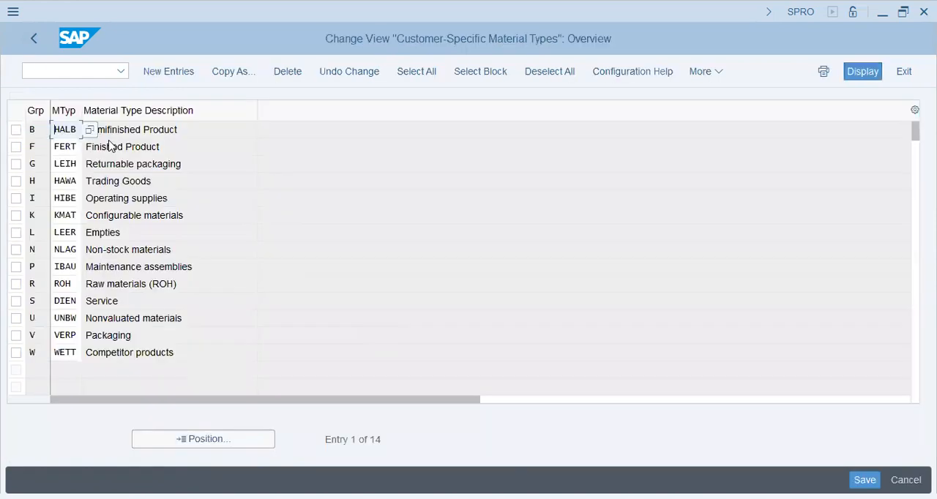
click(137, 199)
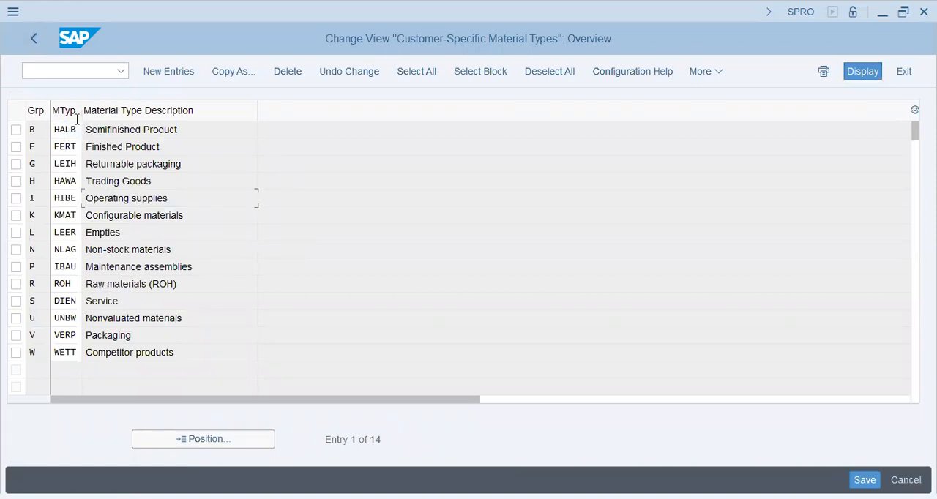
Step: Try to add a new entry assigning material type ROHP to transaction group P, and try group X instead
click(171, 67)
click(180, 71)
text(x)
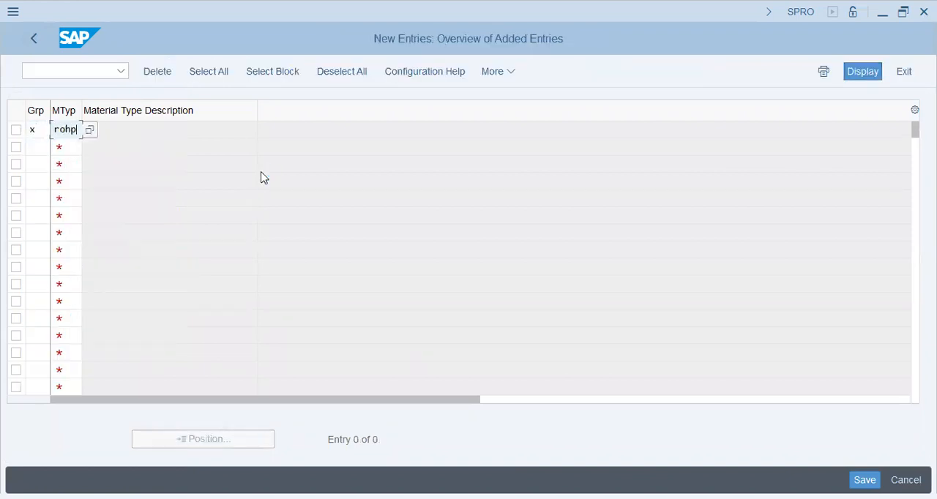
key(shift+Tab)
key(Return)
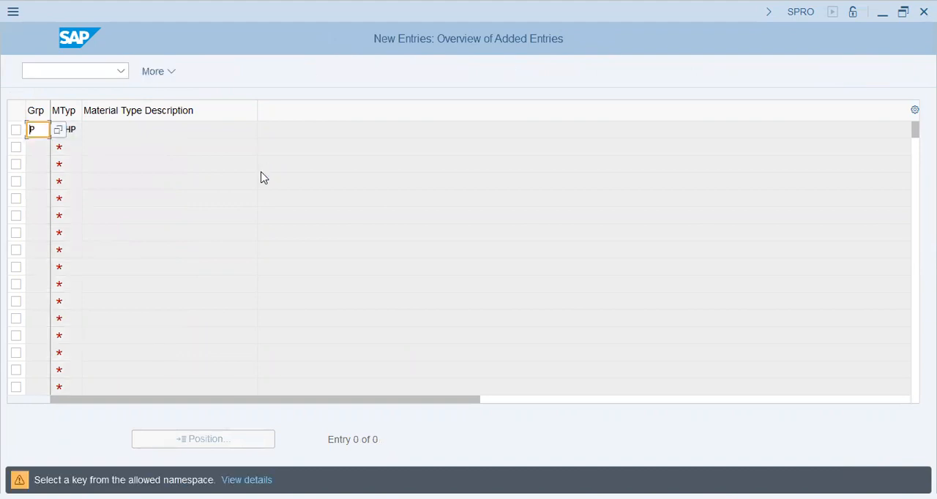
key(Return)
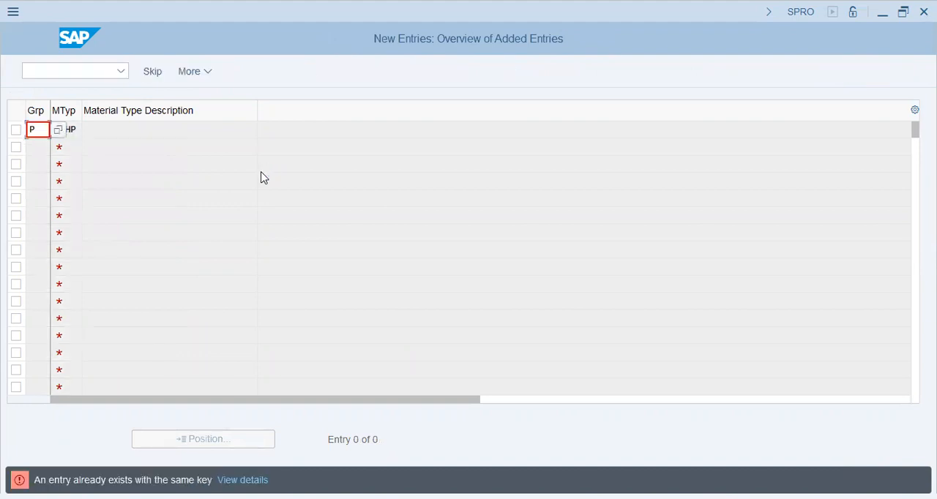
text(x)
key(Return)
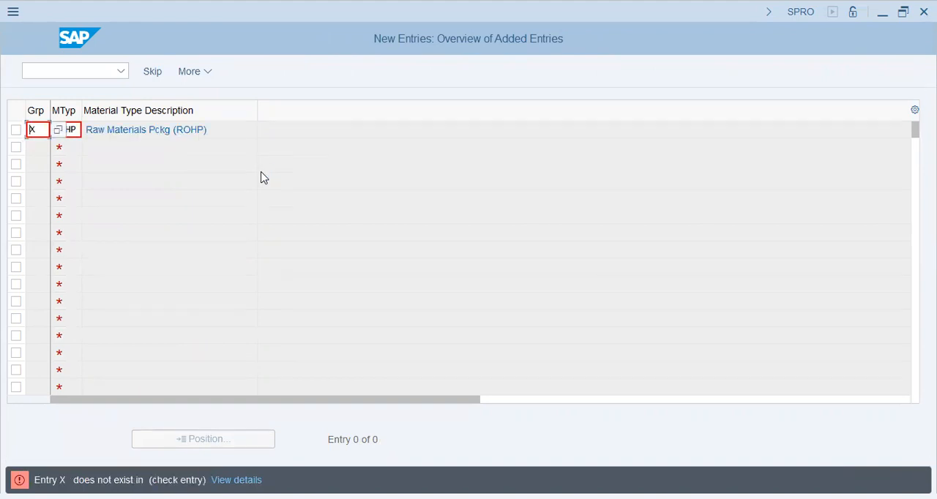
key(Return)
Step: Read the error message details for transaction group X and discard the new ROHP entry
click(249, 476)
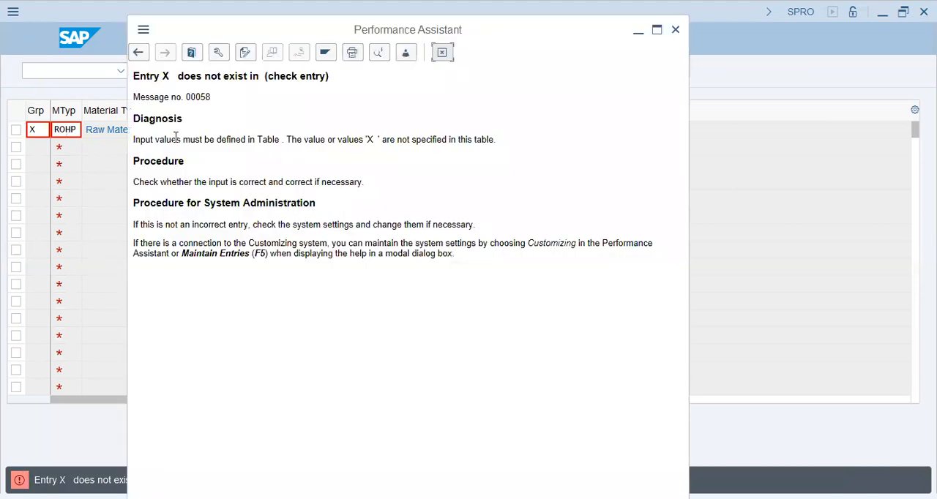
drag(177, 139, 390, 140)
click(390, 140)
click(442, 54)
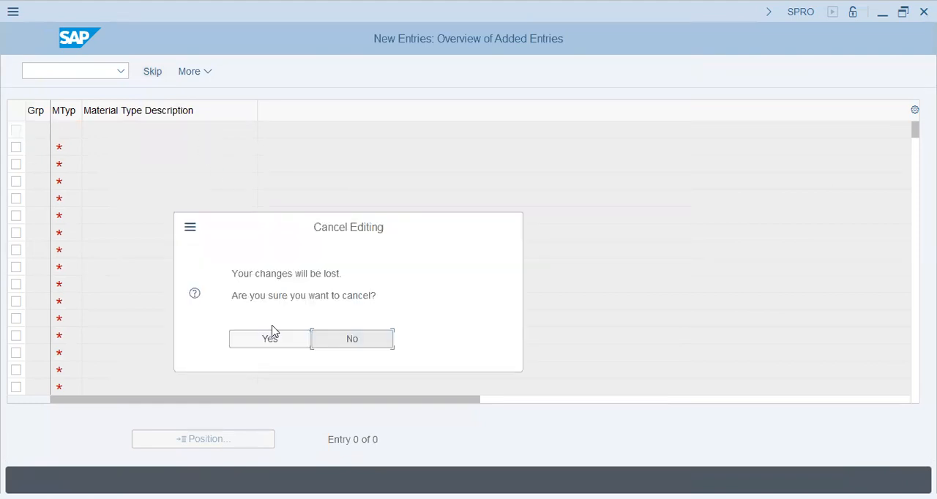
click(272, 339)
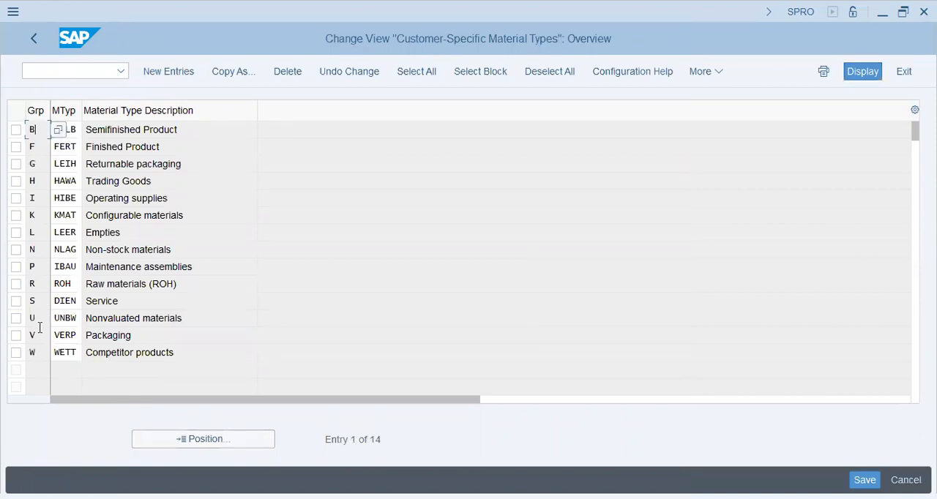
Step: Try to add a new entry for ROHP with transaction group D and with group B, and abandon it
click(115, 134)
click(123, 146)
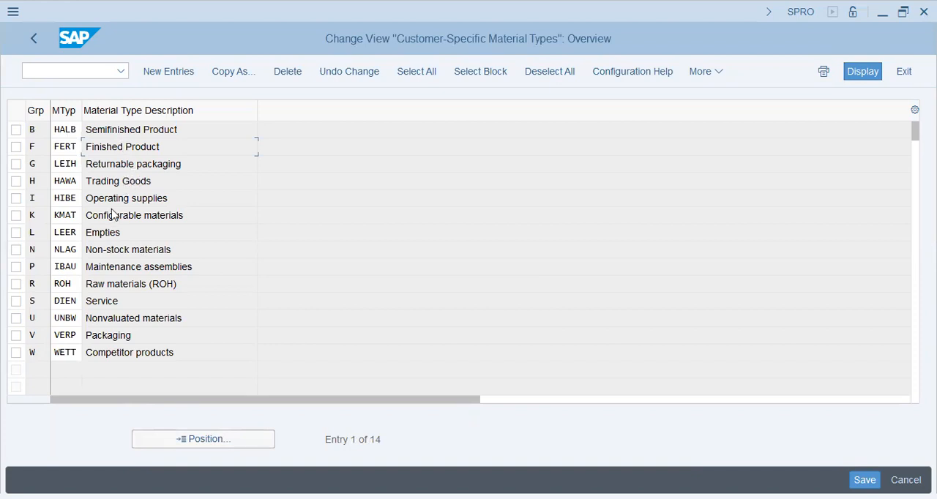
click(185, 76)
text(DROHP)
key(Return)
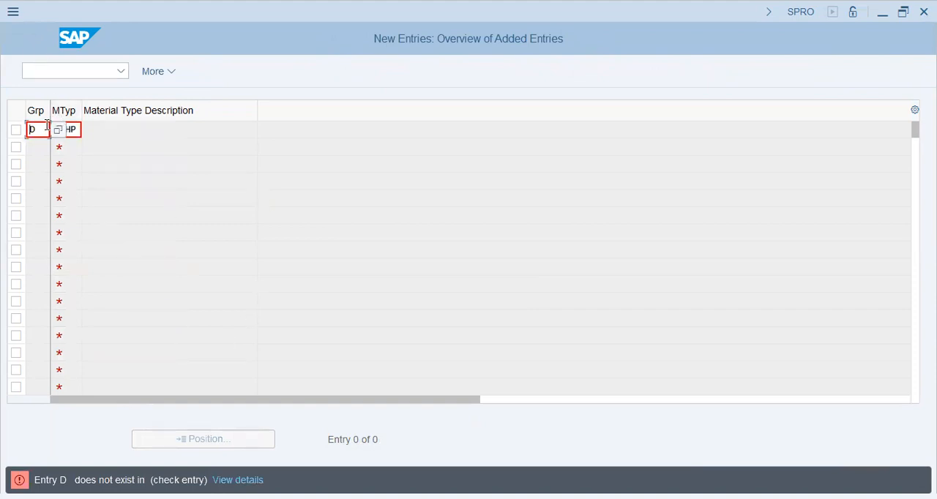
text(B)
key(Return)
key(Return)
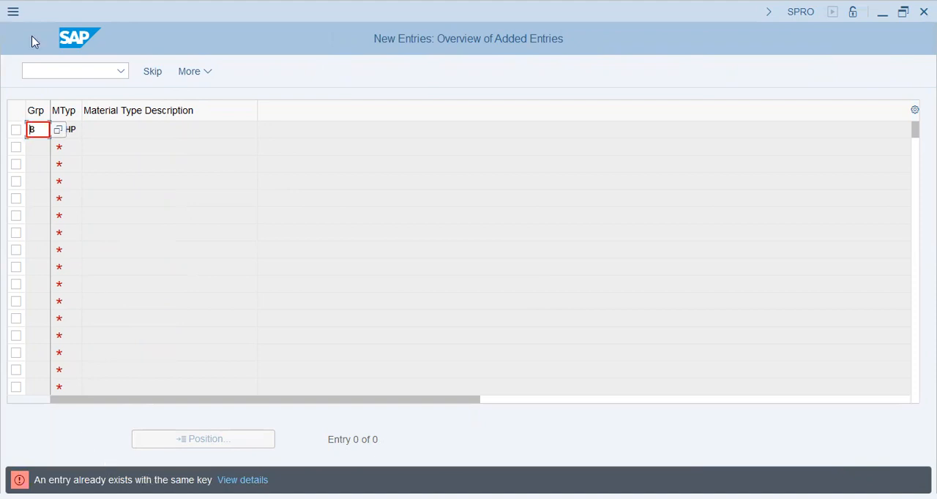
click(153, 73)
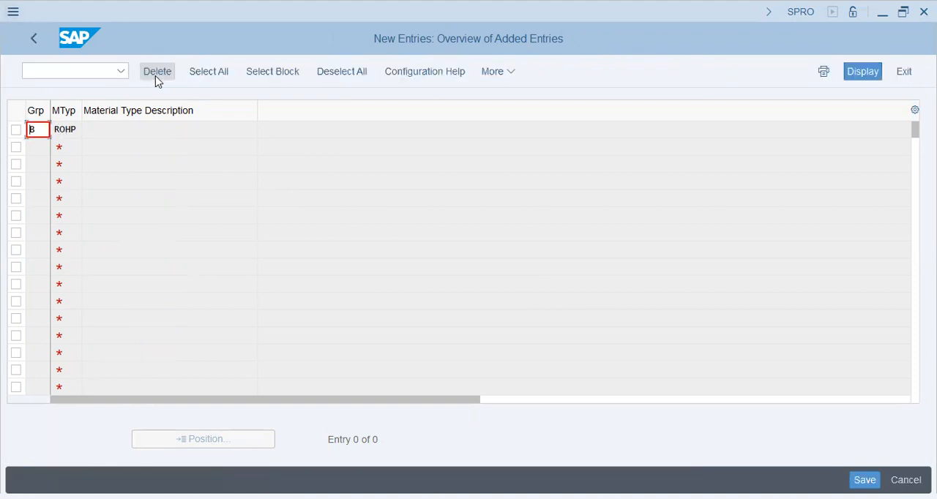
click(155, 76)
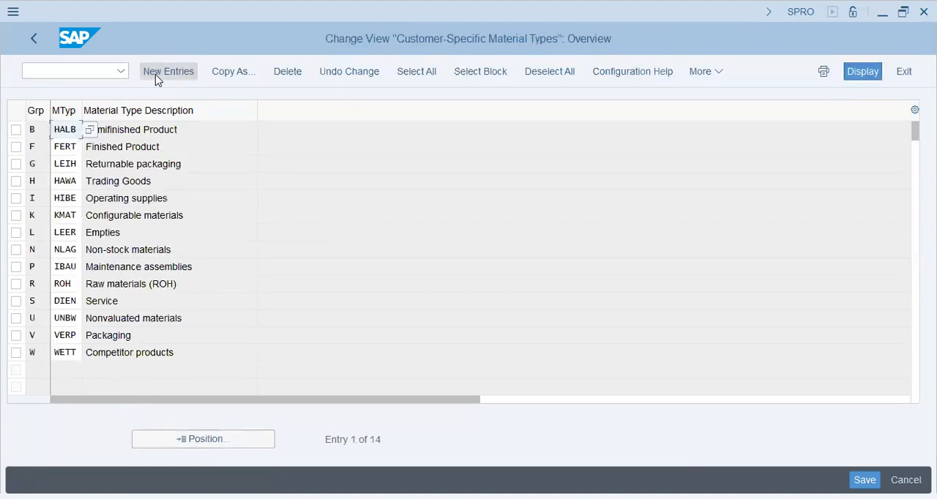
Step: Examine the existing material type assignments and the list of transaction groups allowed for the Grp field
click(144, 129)
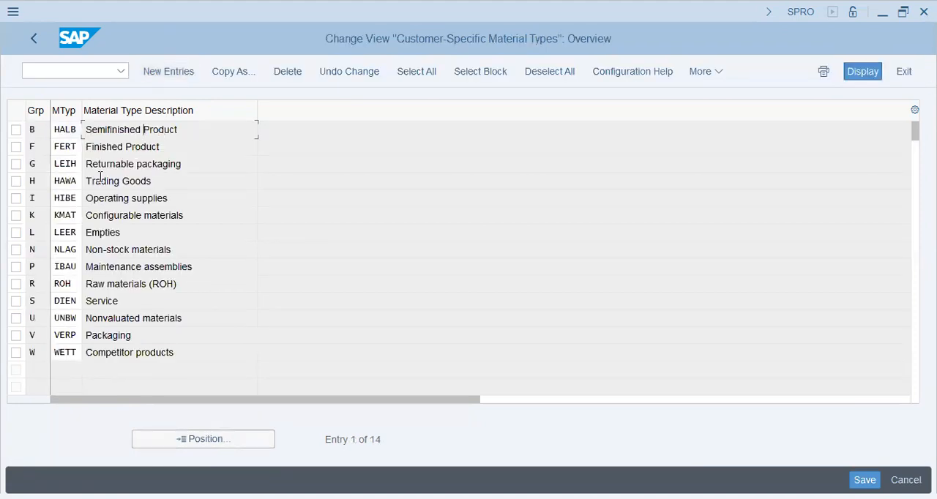
click(134, 337)
double_click(59, 129)
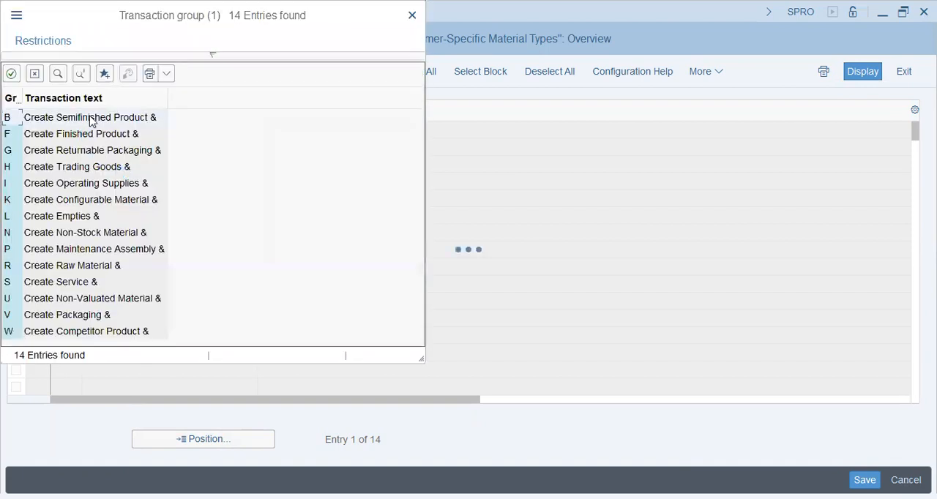
click(70, 216)
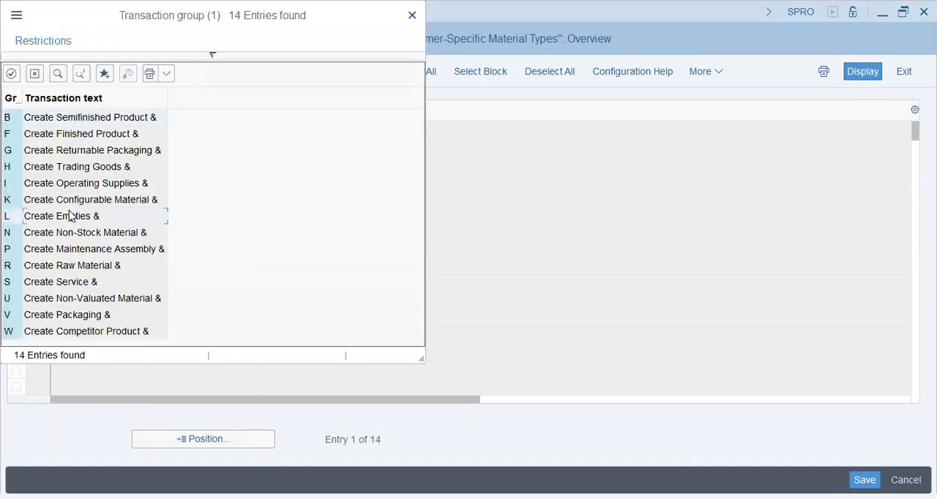
click(82, 333)
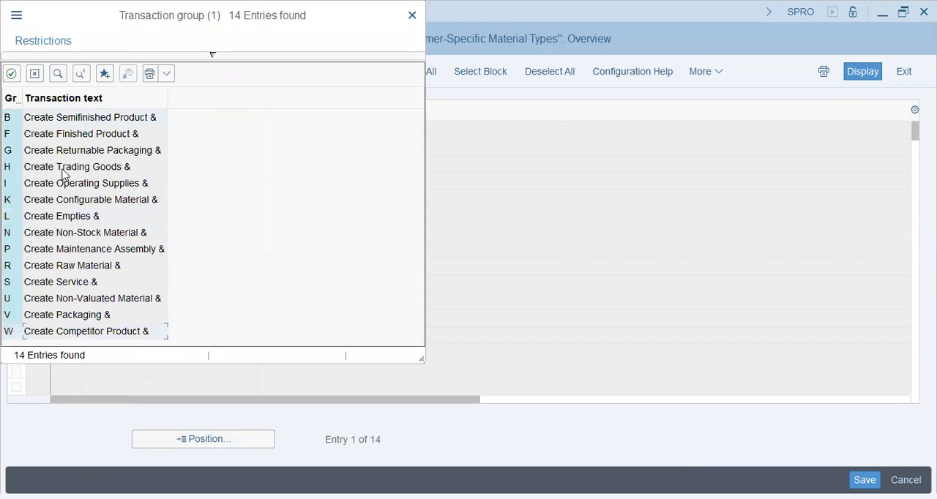
Step: Set the material type of transaction group R to ROHP, save it to the BT46 customizing request, and return to the IMG structure
click(35, 73)
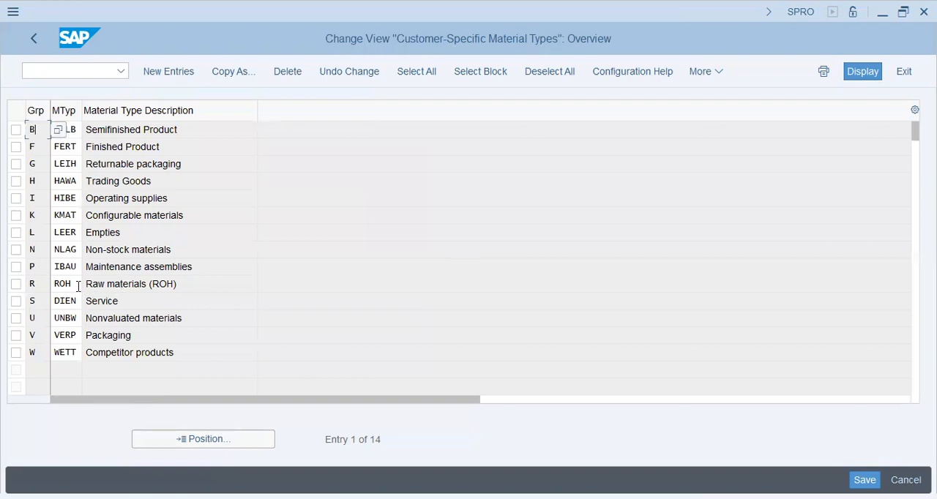
click(73, 284)
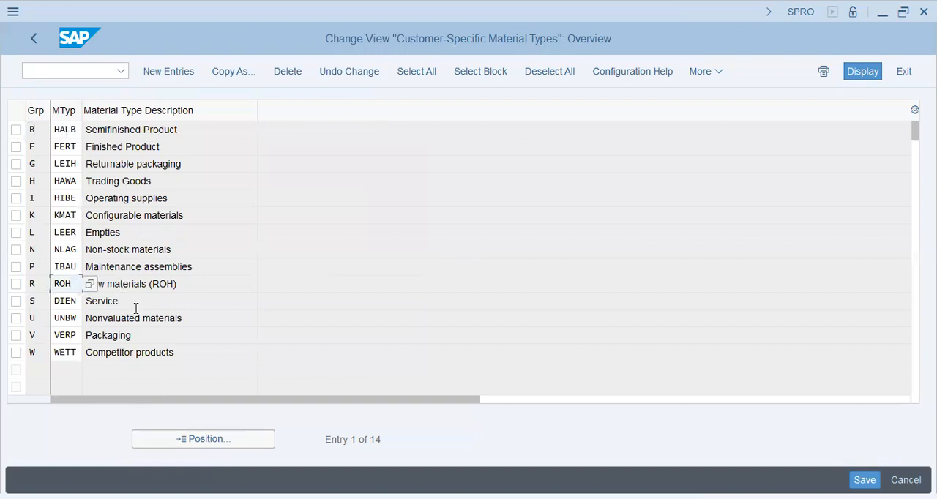
text(P)
key(Return)
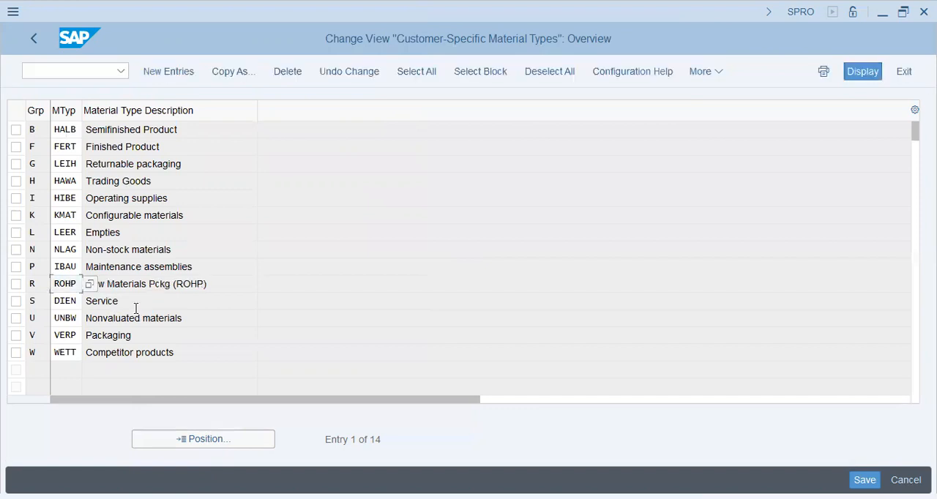
click(864, 477)
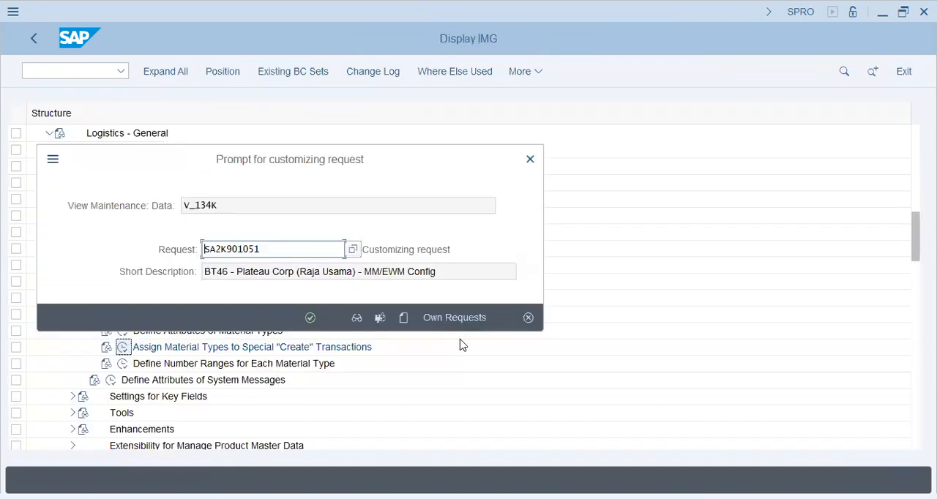
click(310, 318)
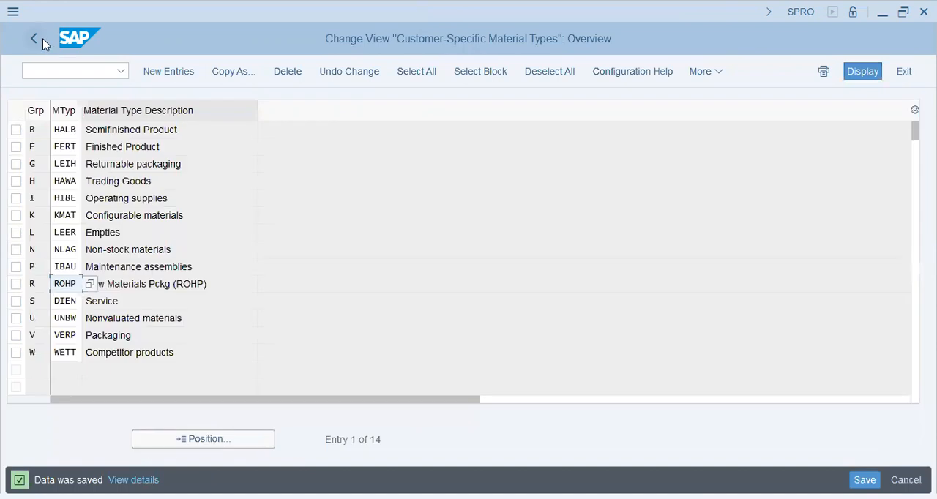
click(36, 41)
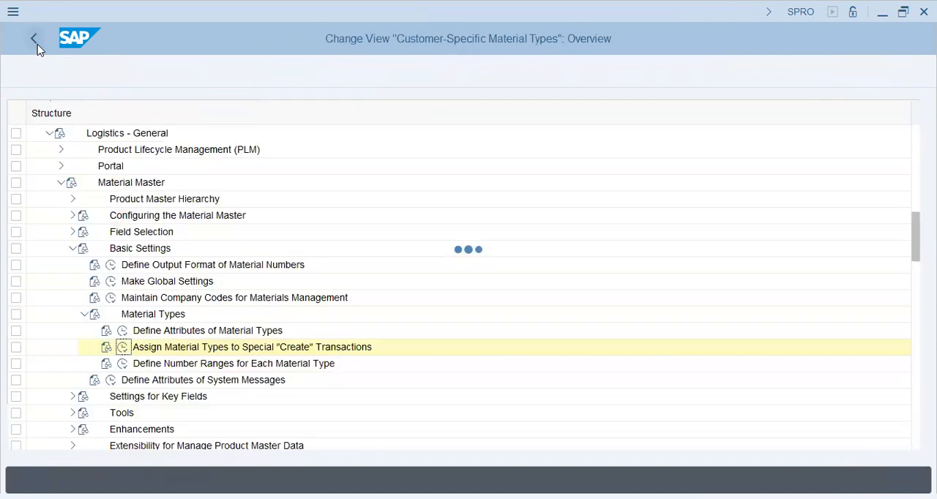
Step: Open the activity for defining number ranges for each material type and bring up the material master intervals for editing
click(154, 364)
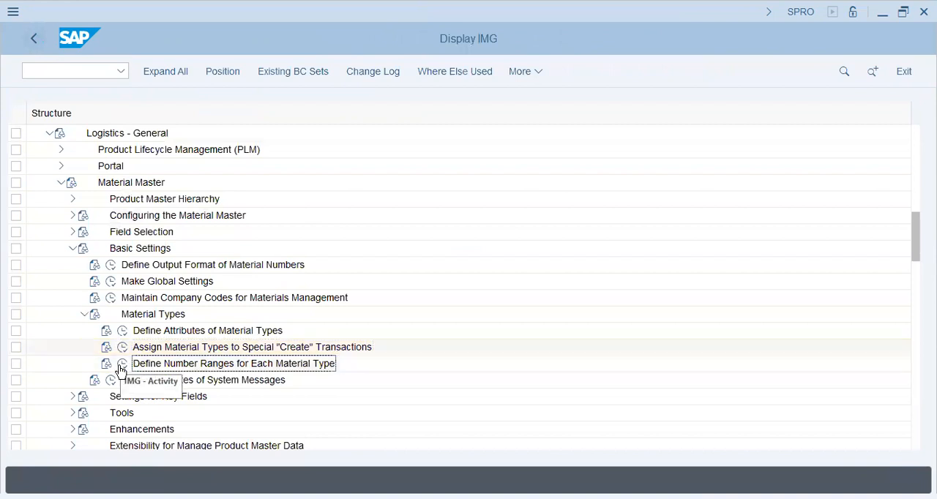
click(236, 334)
click(241, 369)
click(122, 365)
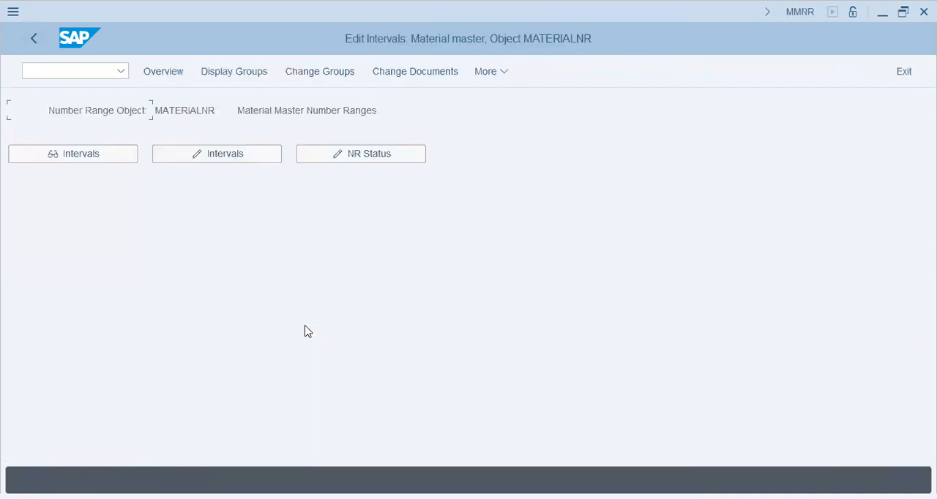
click(244, 157)
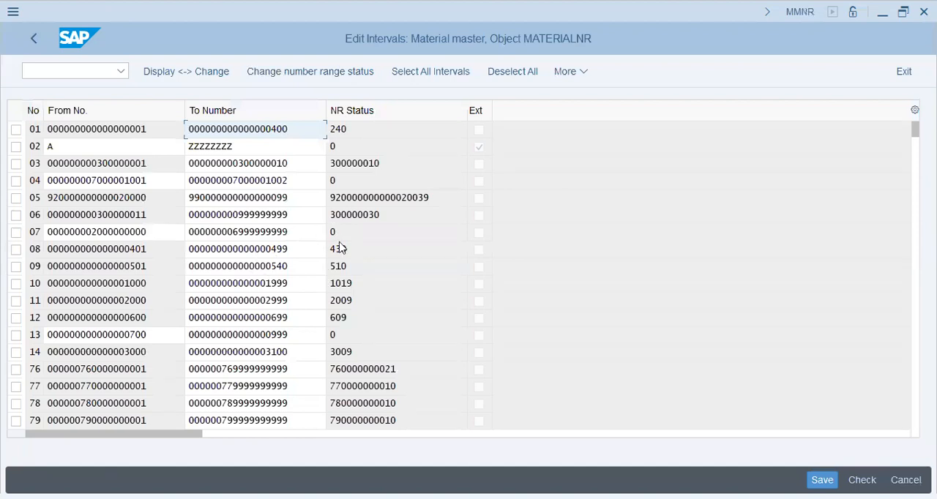
Step: Examine the starting numbers of intervals 07 and 14 and the number range status of interval 14
double_click(170, 232)
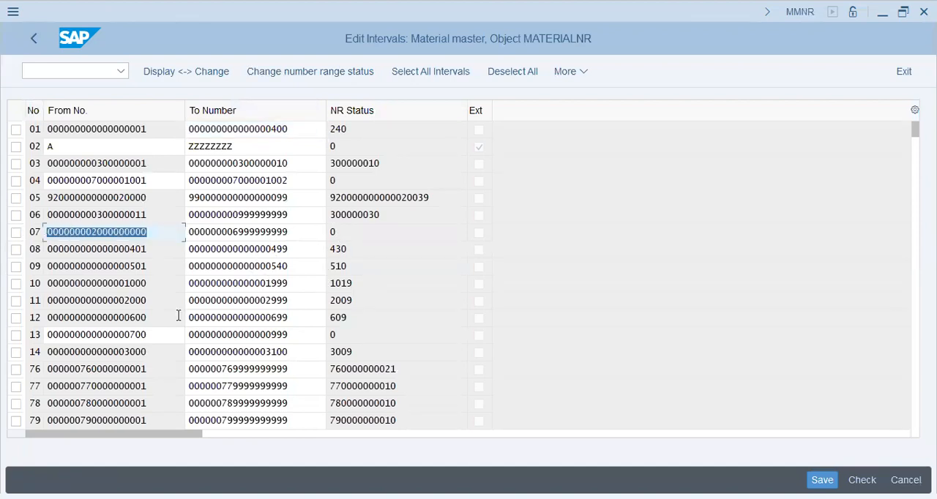
click(372, 352)
drag(159, 353, 60, 355)
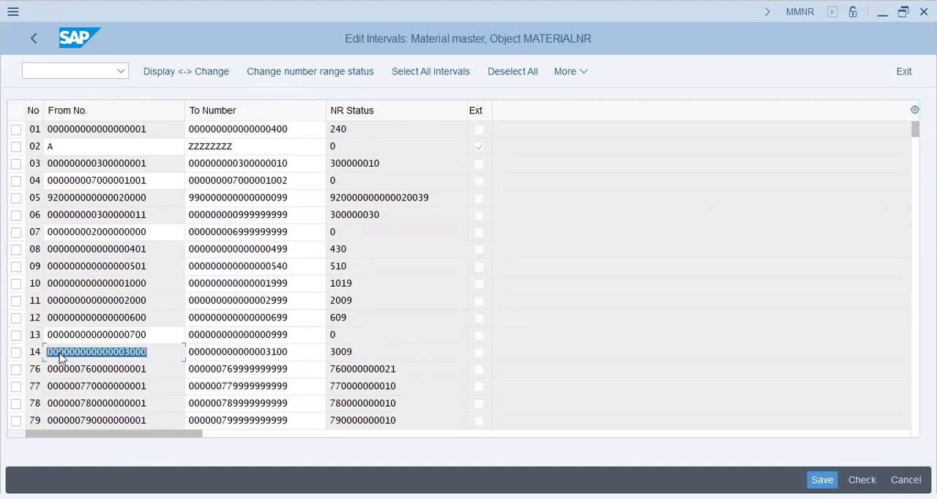
click(371, 350)
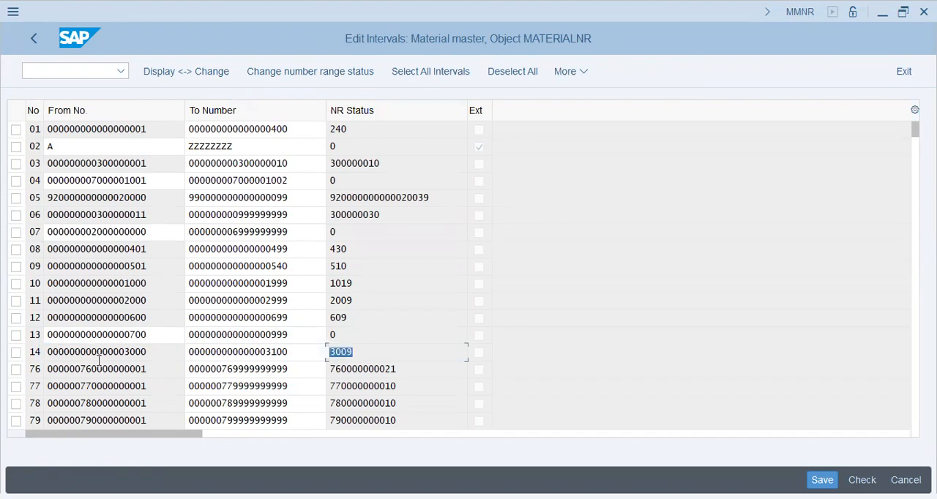
click(37, 353)
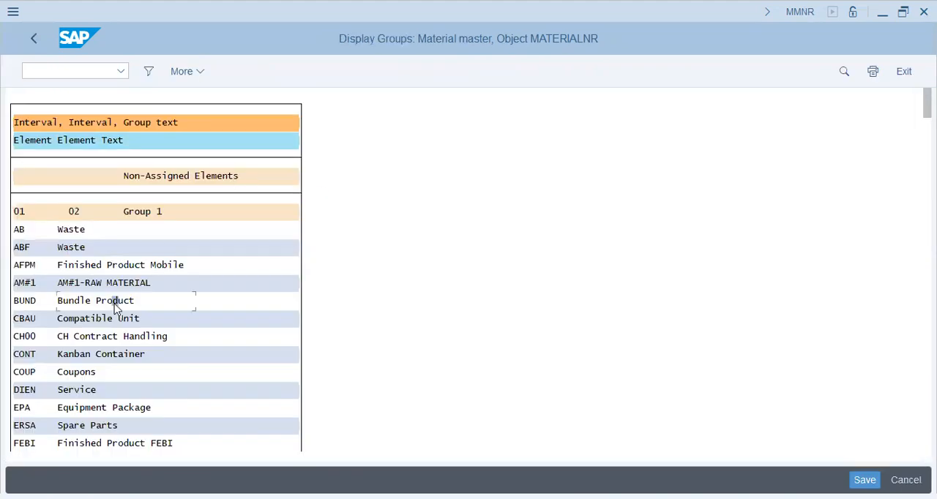
Step: Search the displayed material master groups for ROHP and go to its entry in the list
double_click(114, 303)
key(Tab)
click(458, 409)
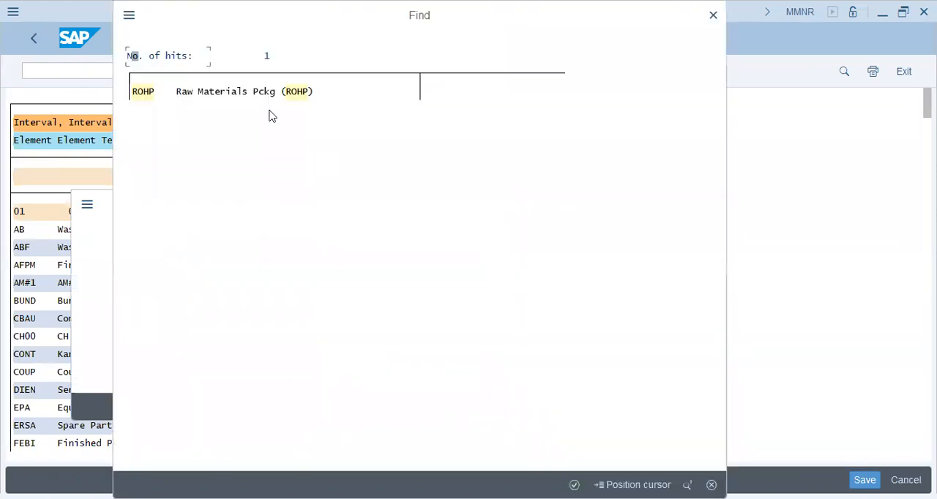
click(304, 93)
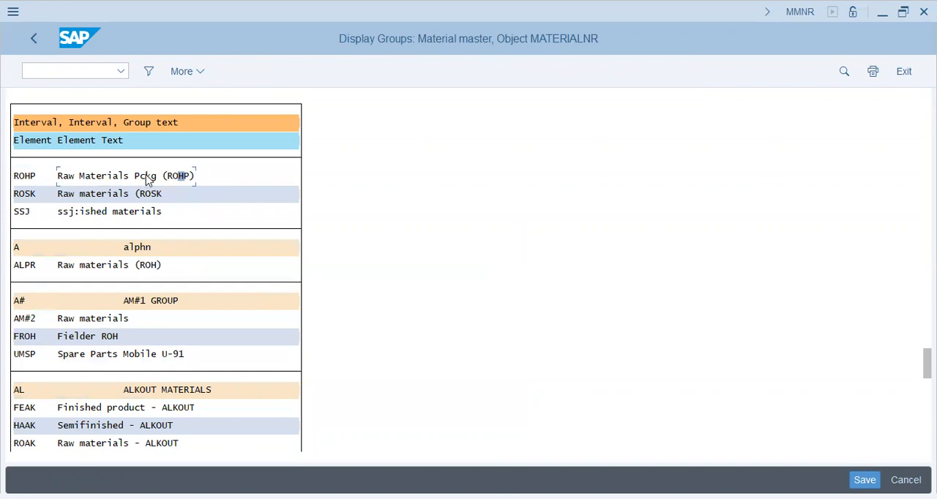
click(149, 178)
Step: Check which group operations are available for the ROHP element and review the number range groups listed before it
click(198, 71)
mouse_move(208, 96)
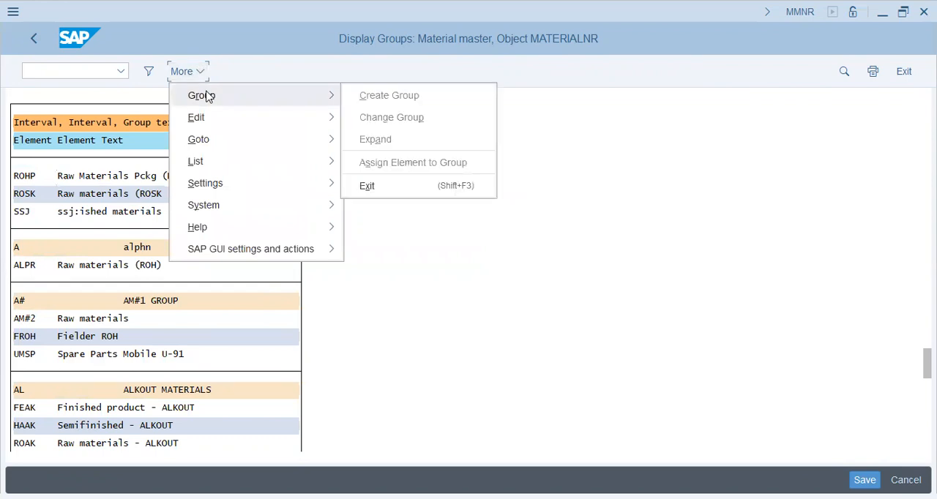
click(457, 257)
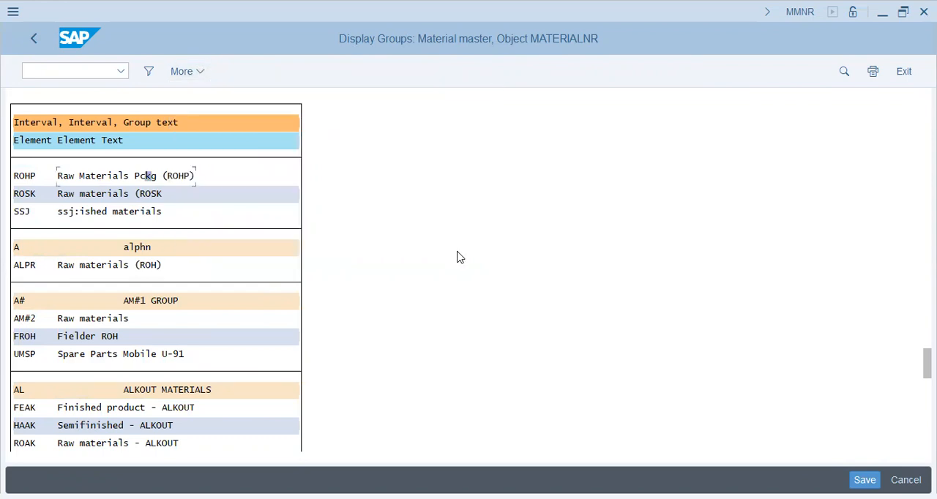
click(164, 192)
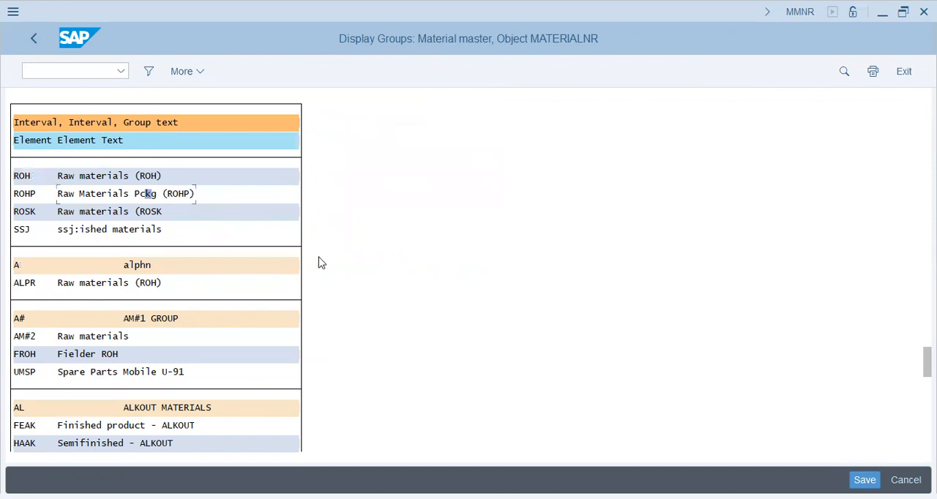
click(865, 479)
click(150, 71)
click(216, 148)
key(Escape)
scroll(299, 177, up, 10)
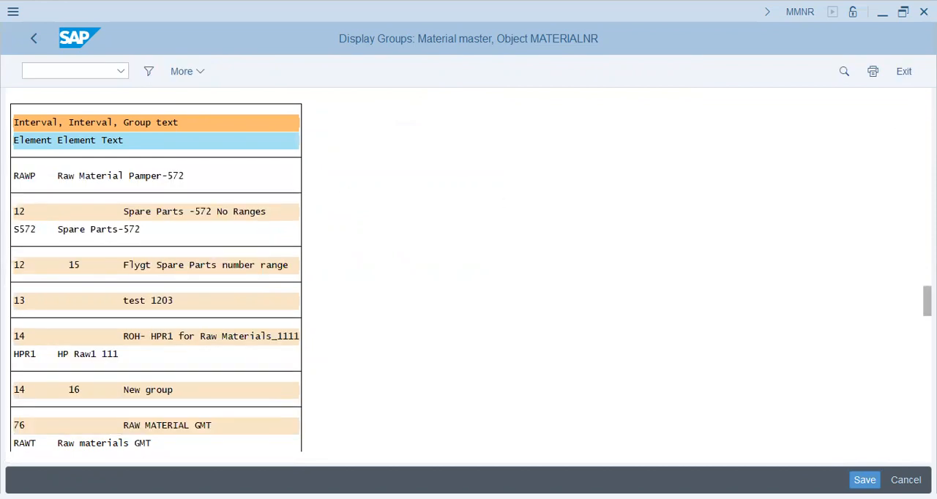
scroll(156, 278, up, 5)
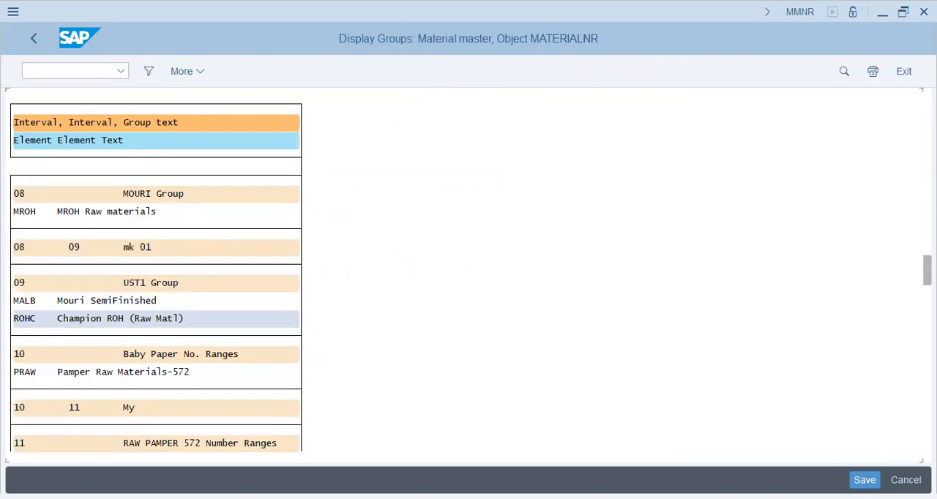
scroll(667, 100, down, 5)
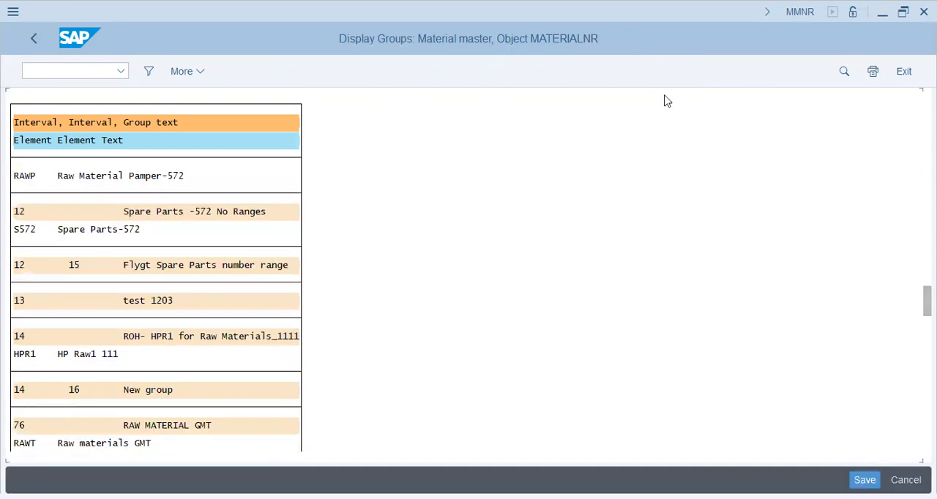
Step: Open the material master number range groups for changing and look through all groups and their assigned material types
click(37, 40)
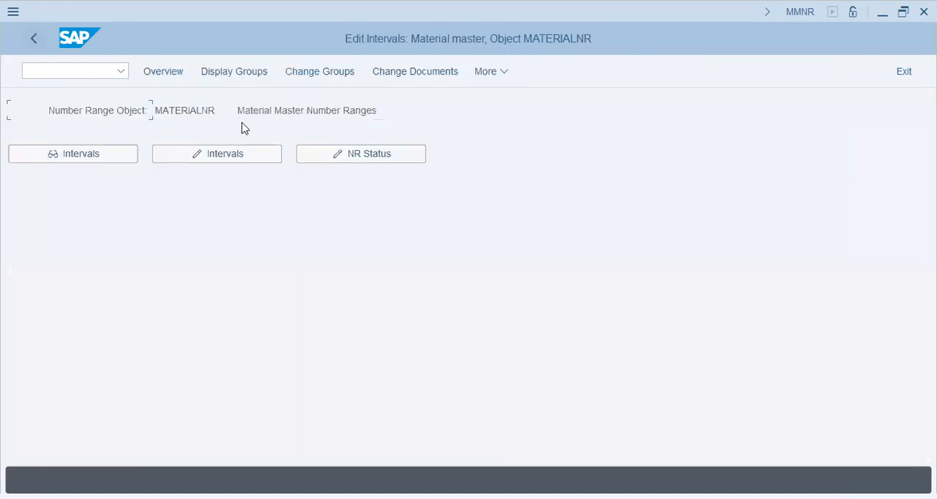
click(318, 77)
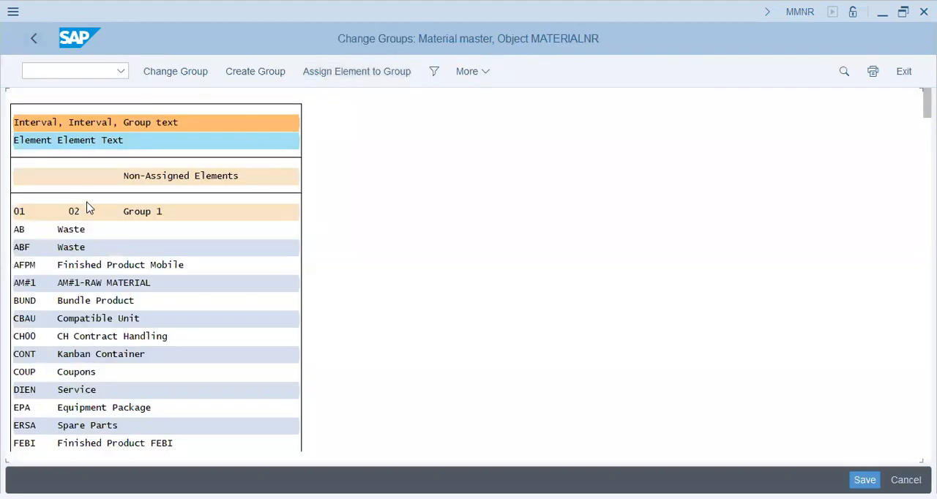
scroll(84, 216, down, 5)
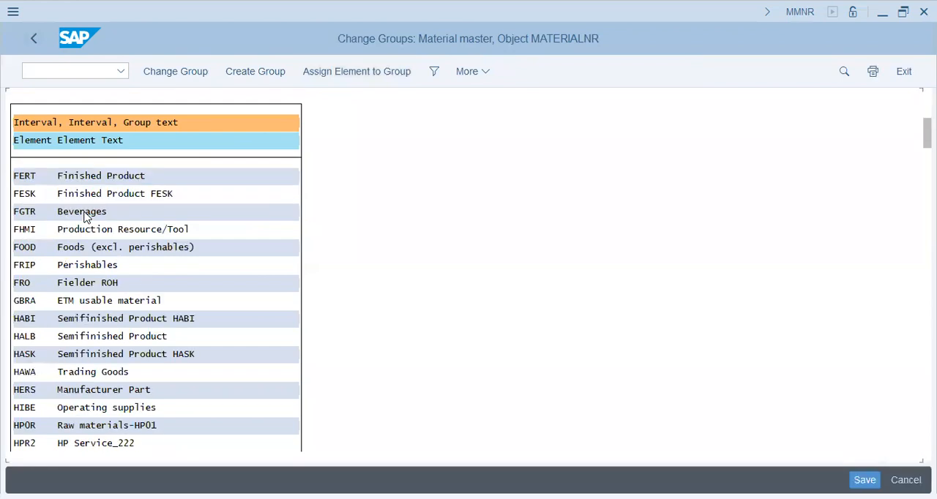
scroll(84, 216, down, 5)
scroll(84, 216, down, 5)
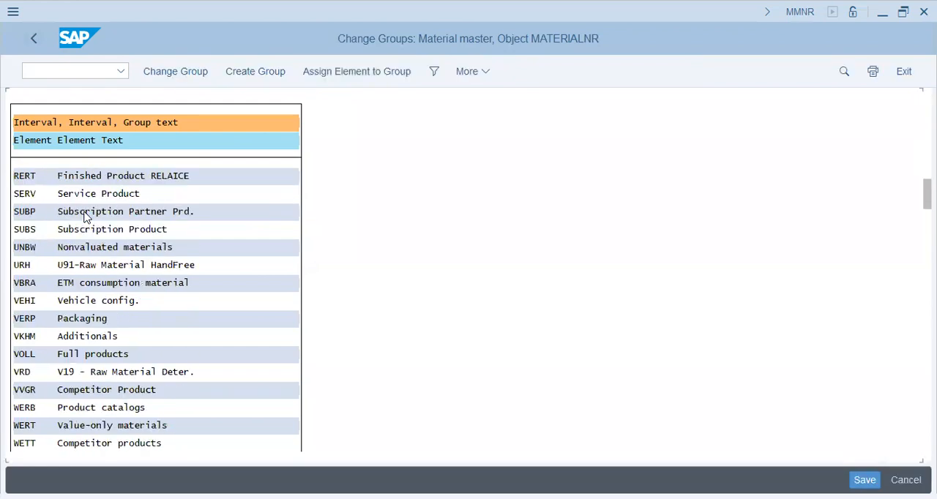
scroll(85, 216, down, 5)
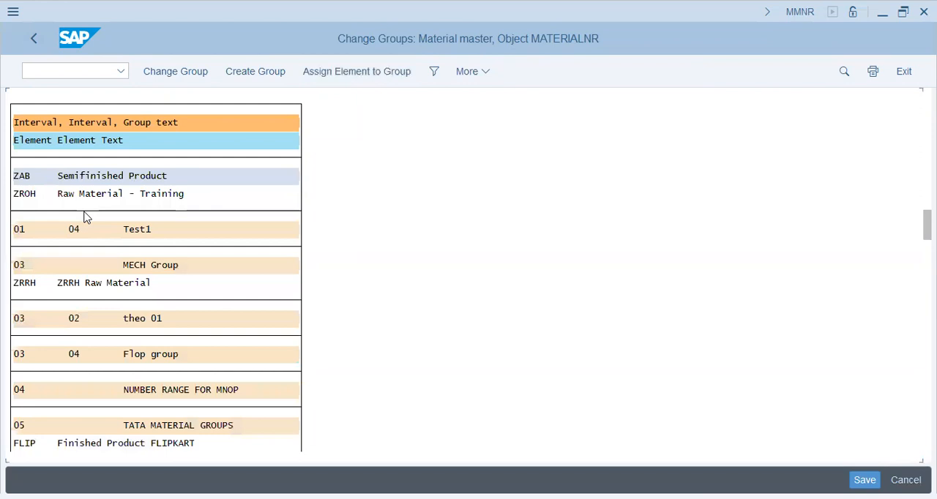
scroll(84, 216, down, 5)
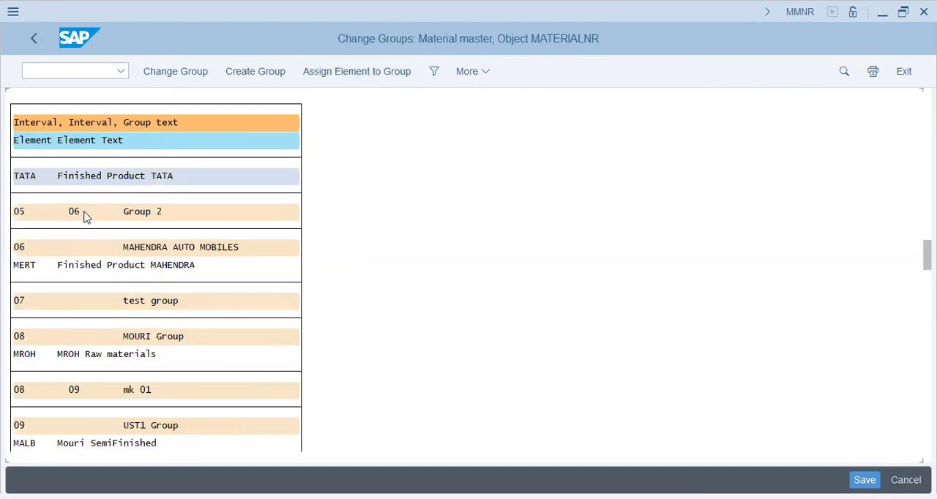
scroll(123, 405, down, 5)
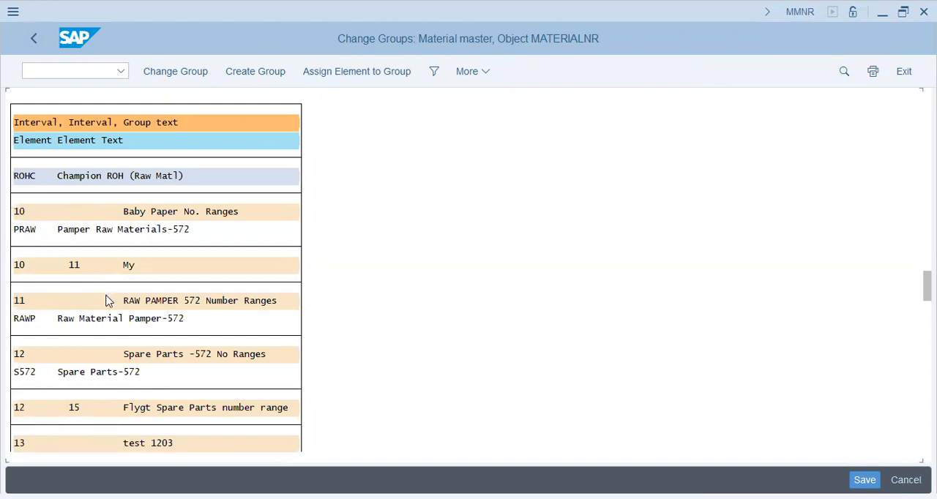
scroll(110, 299, down, 5)
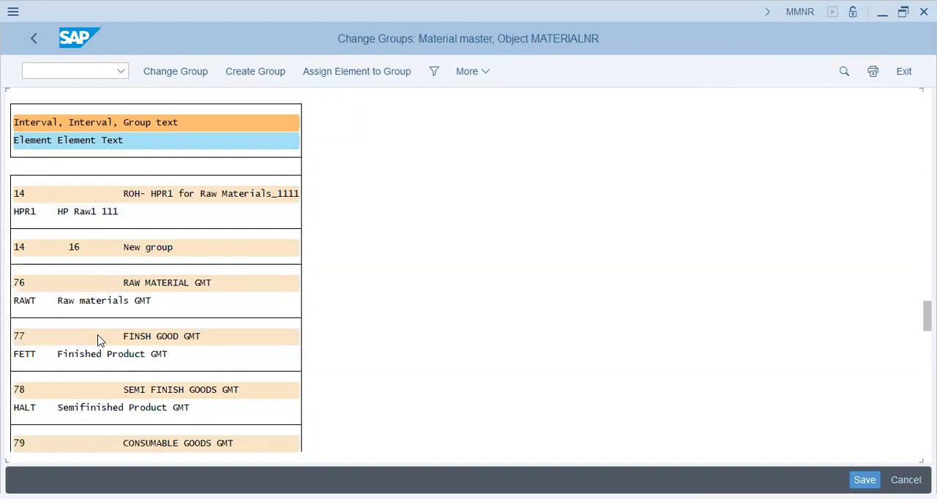
scroll(100, 339, down, 5)
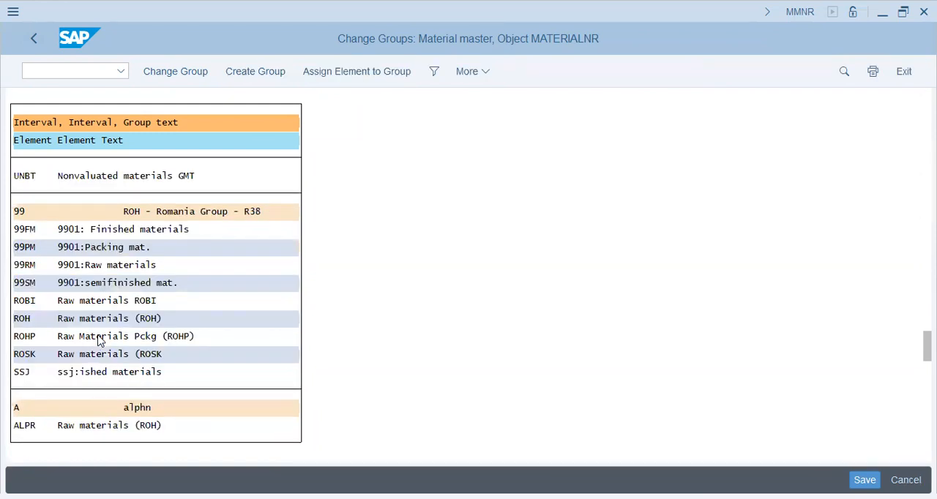
scroll(101, 341, down, 5)
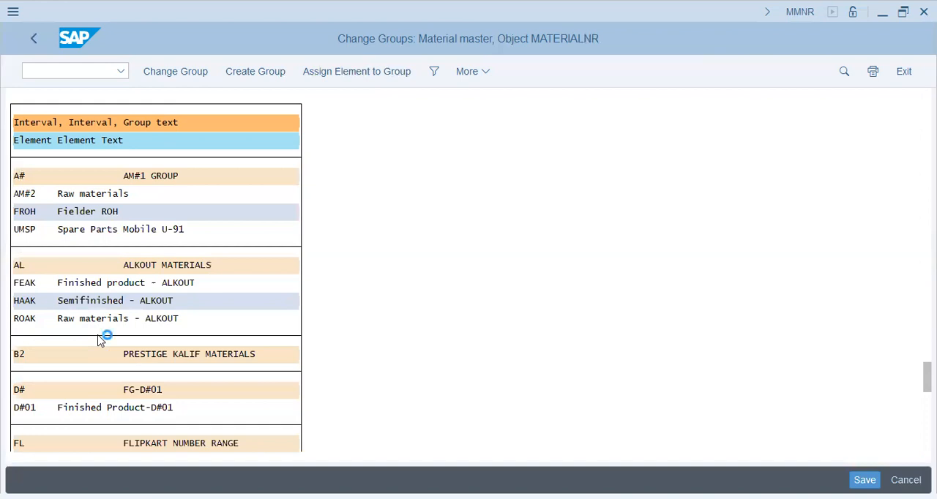
scroll(101, 340, down, 5)
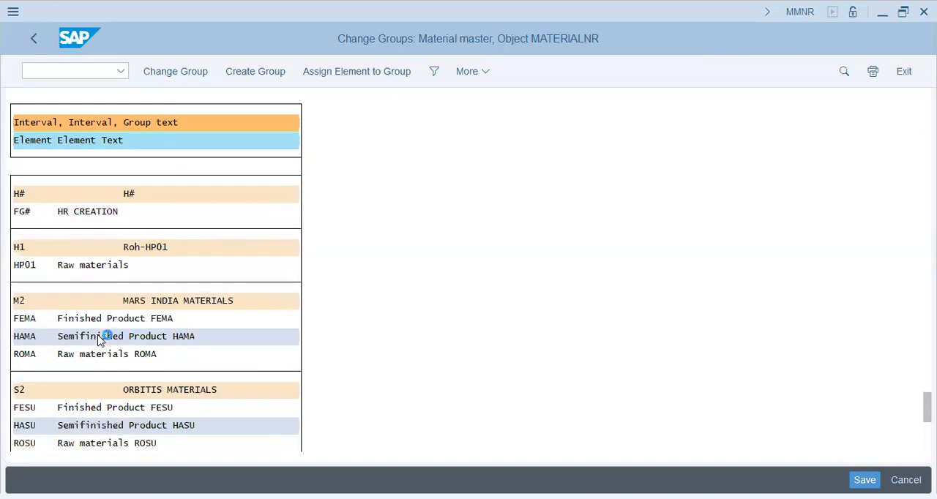
scroll(100, 340, down, 5)
click(101, 337)
scroll(100, 341, down, 5)
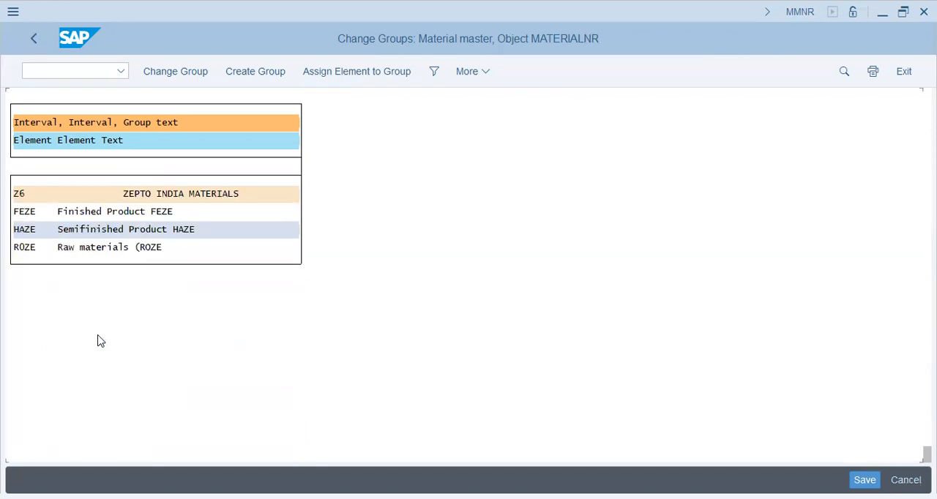
Step: Try to start an element assignment from the existing number range groups that use interval 14
click(363, 76)
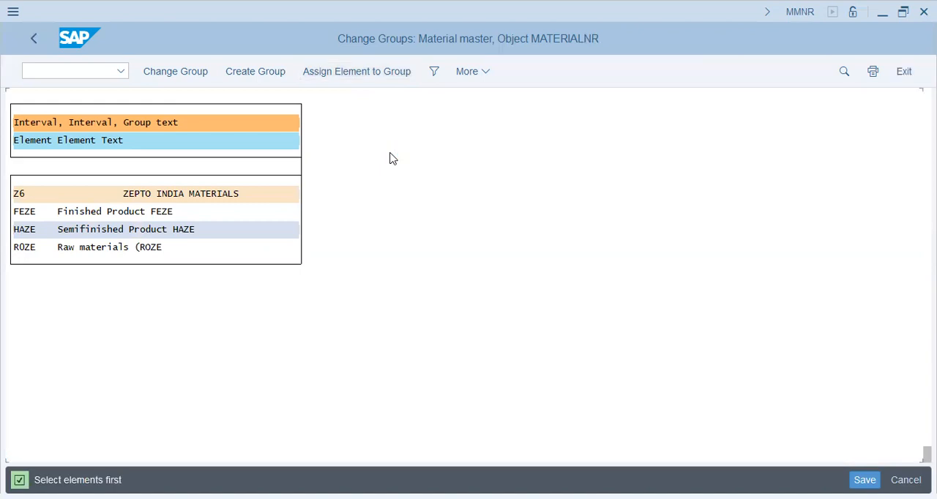
click(88, 229)
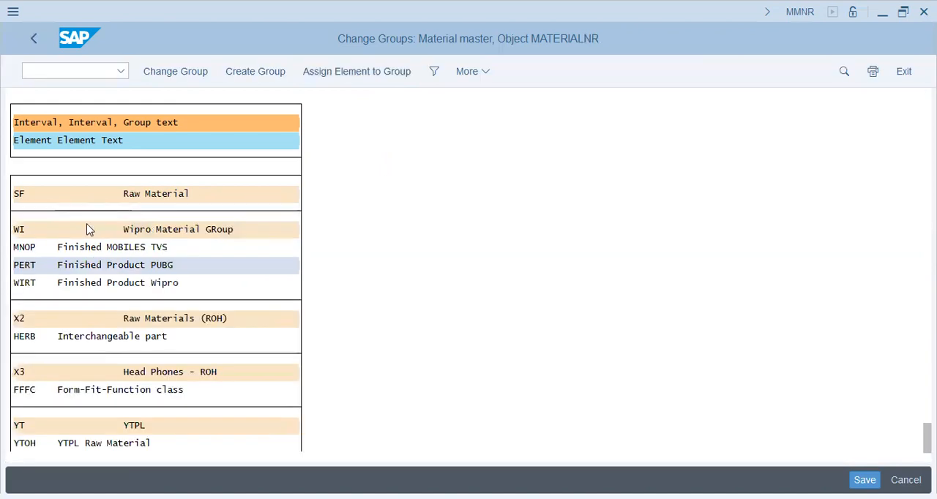
scroll(88, 229, up, 3)
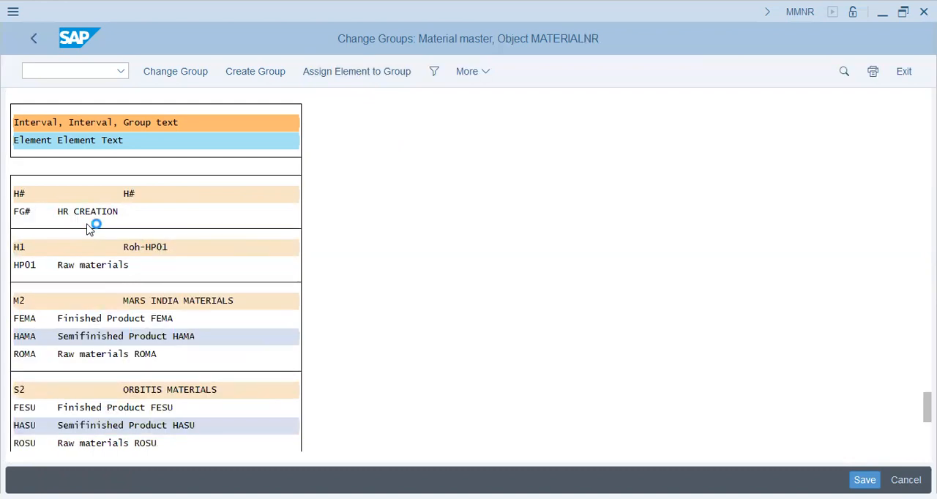
scroll(87, 229, up, 3)
scroll(88, 229, up, 3)
scroll(87, 230, up, 3)
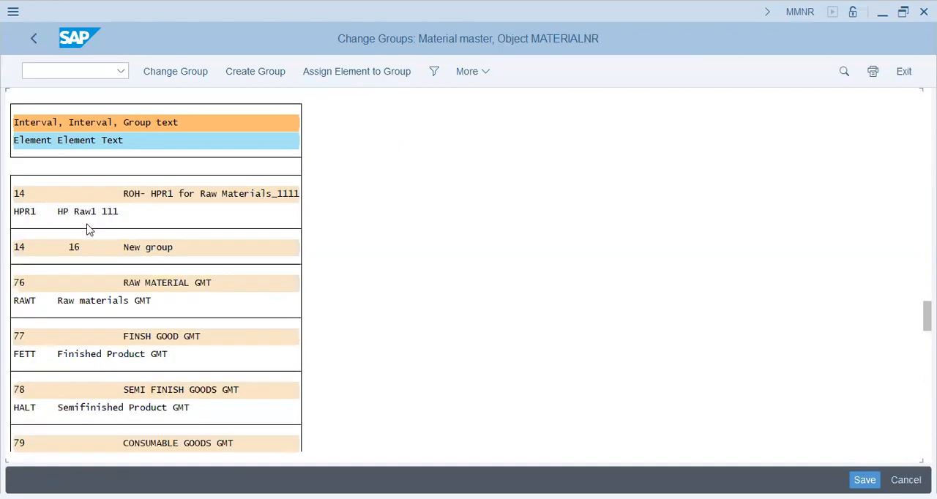
click(93, 193)
click(66, 249)
click(329, 79)
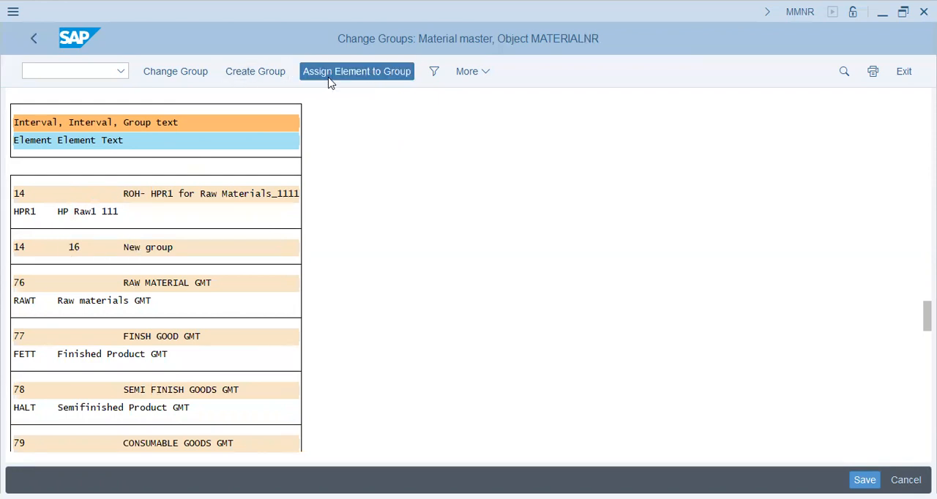
click(121, 249)
click(131, 249)
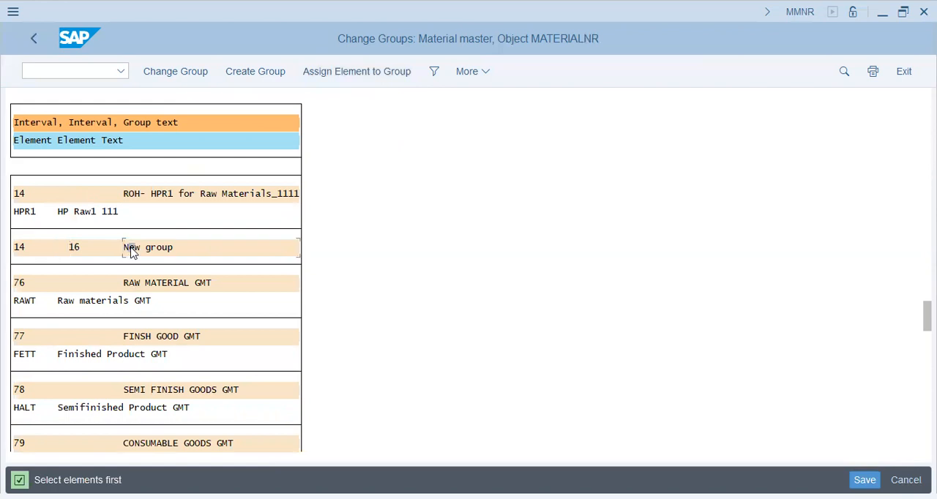
click(25, 253)
click(347, 71)
Step: Create a new material number range group with the group text ROHP (14)
click(264, 77)
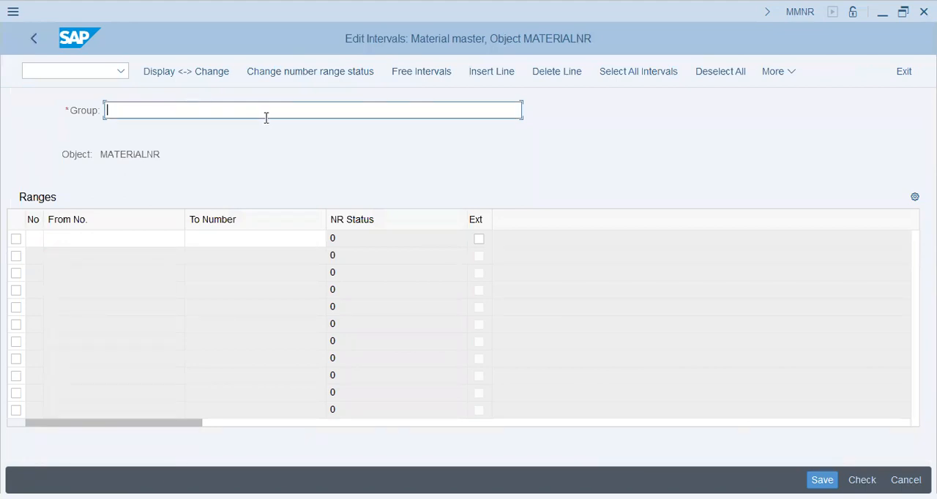
text(roh)
key(BackSpace)
key(BackSpace)
text(o)
key(BackSpace)
key(BackSpace)
text(ROHR)
key(BackSpace)
key(BackSpace)
text(HOP)
key(BackSpace)
text(P (14)
key(Tab)
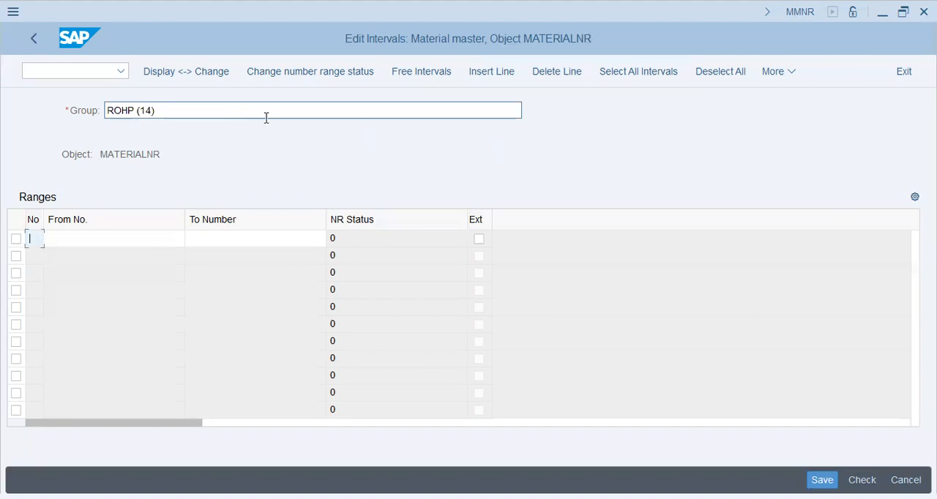
Step: Apply the free interval 541 to 599 to the new group as interval 15 and save it
click(429, 73)
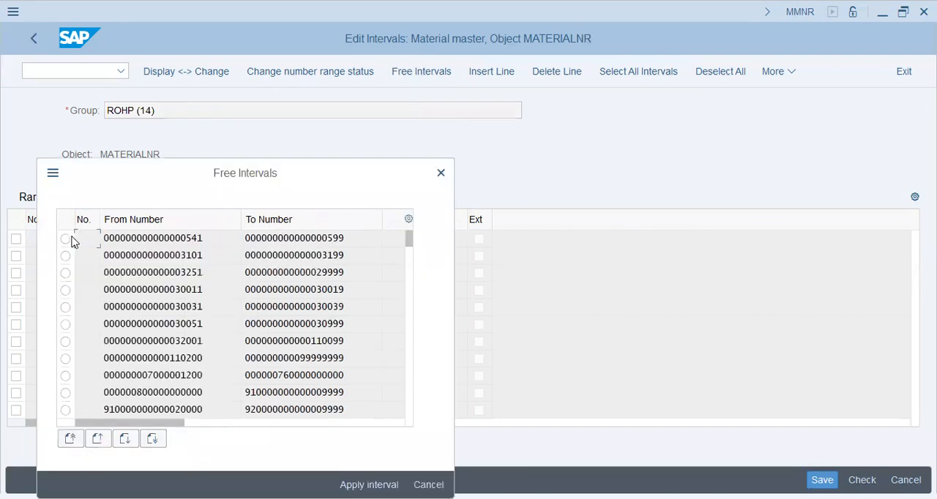
click(66, 240)
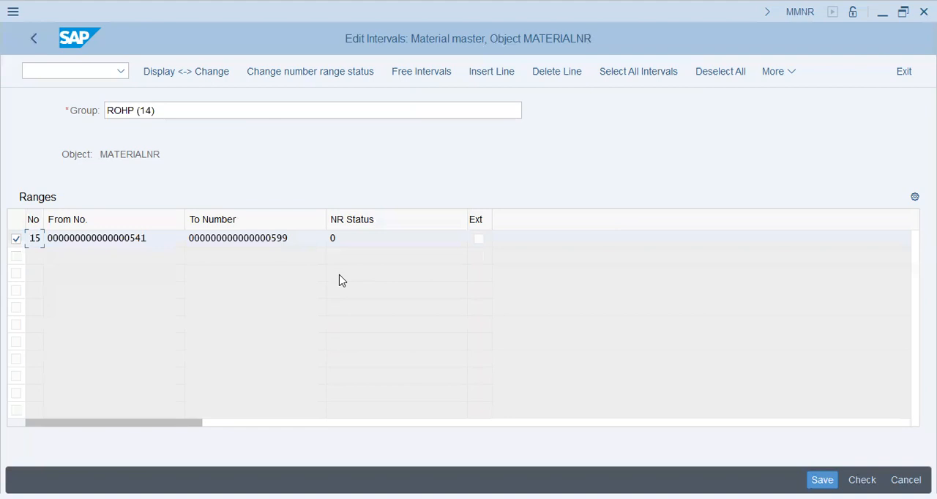
key(ctrl+s)
key(Return)
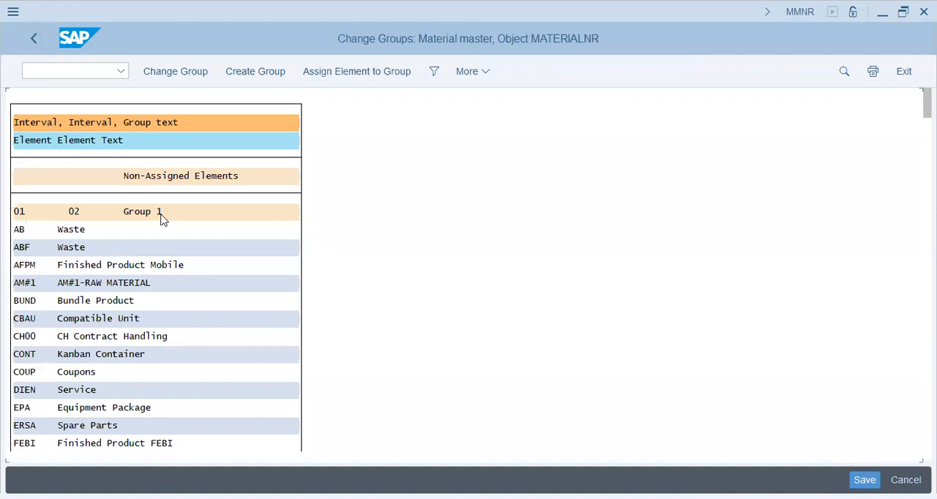
Step: Search the material master groups for rohp and go to the ROHP (14) group entry
click(323, 74)
click(139, 319)
double_click(139, 320)
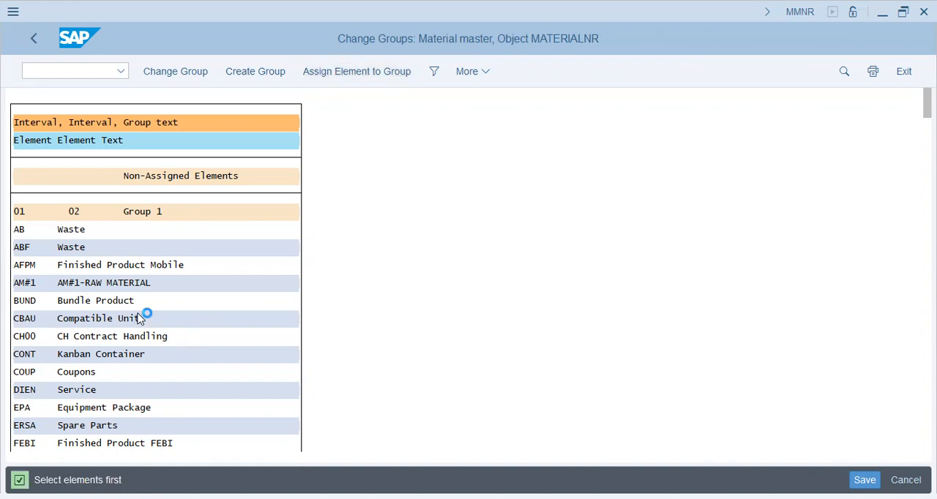
text(rohp)
key(Tab)
key(Tab)
key(Tab)
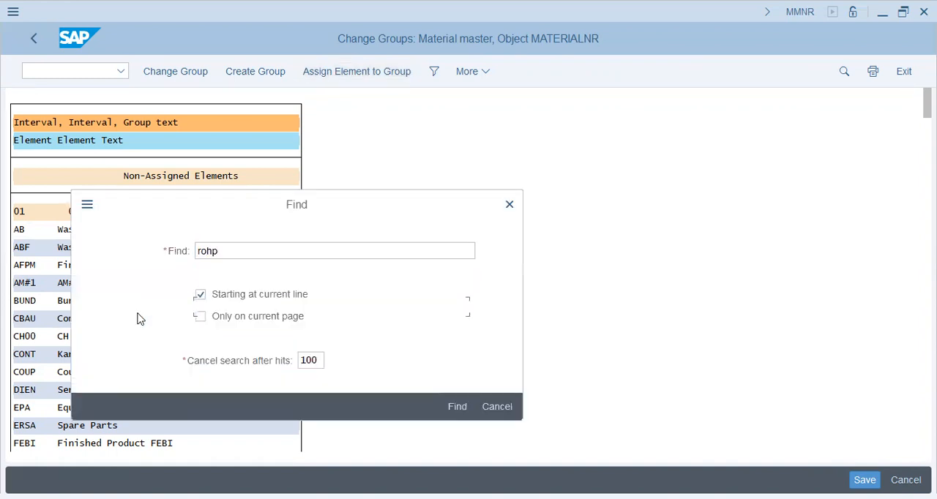
key(Return)
click(256, 96)
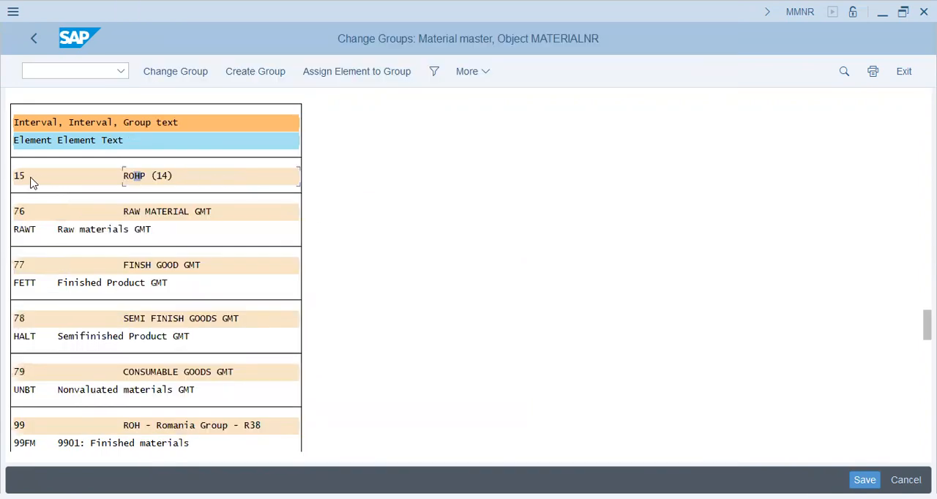
Step: Try to assign an element directly from the ROHP (14) group, open the group for changing and return to the list
click(343, 71)
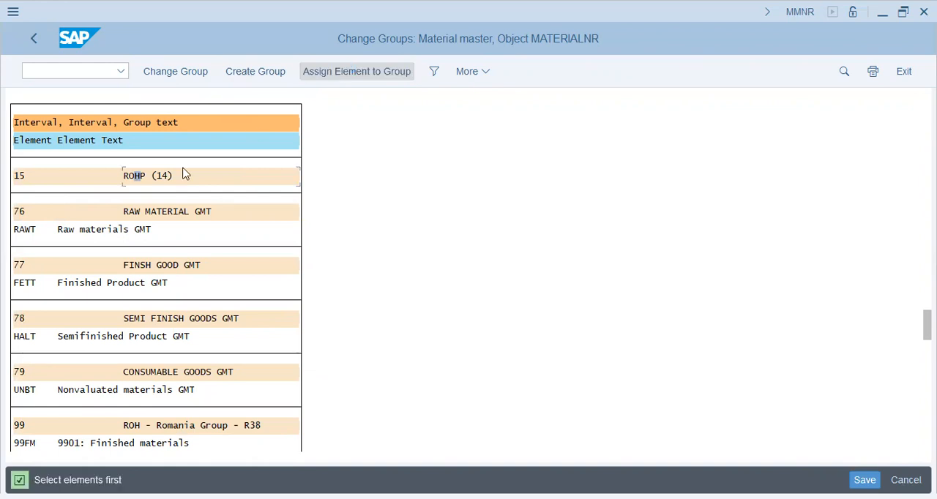
click(19, 176)
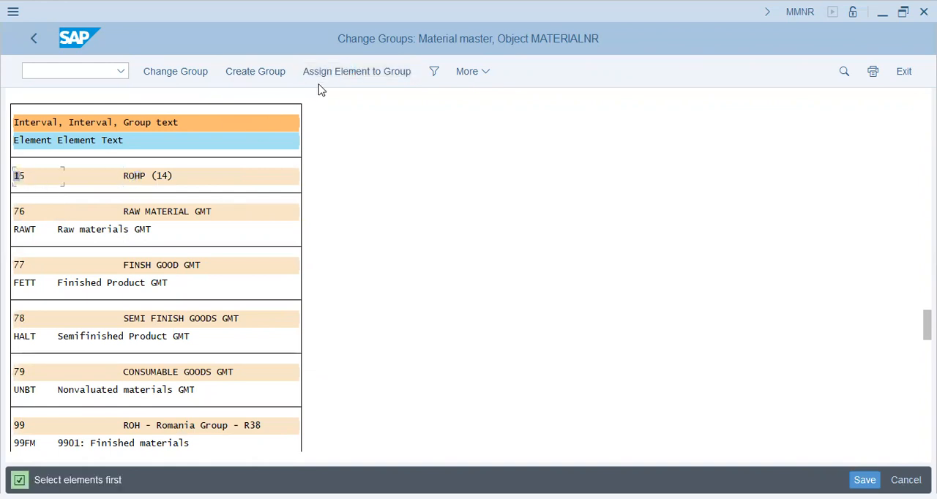
click(347, 79)
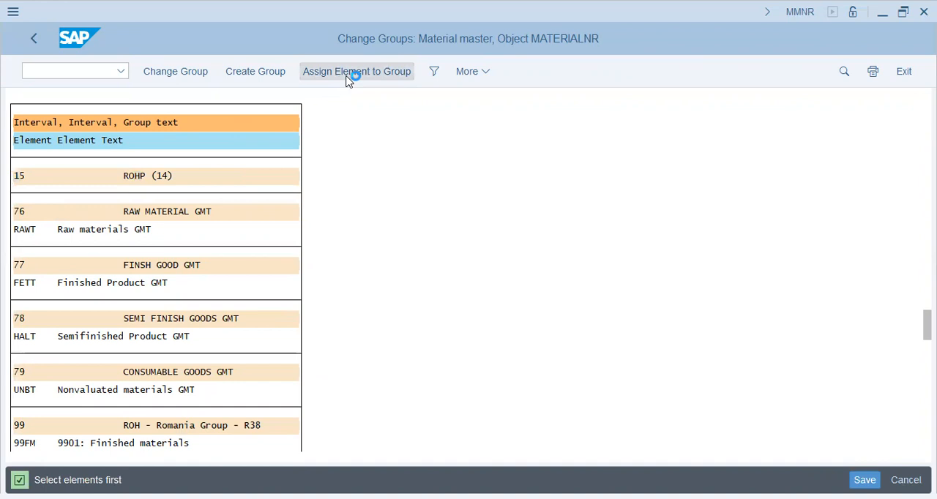
click(178, 77)
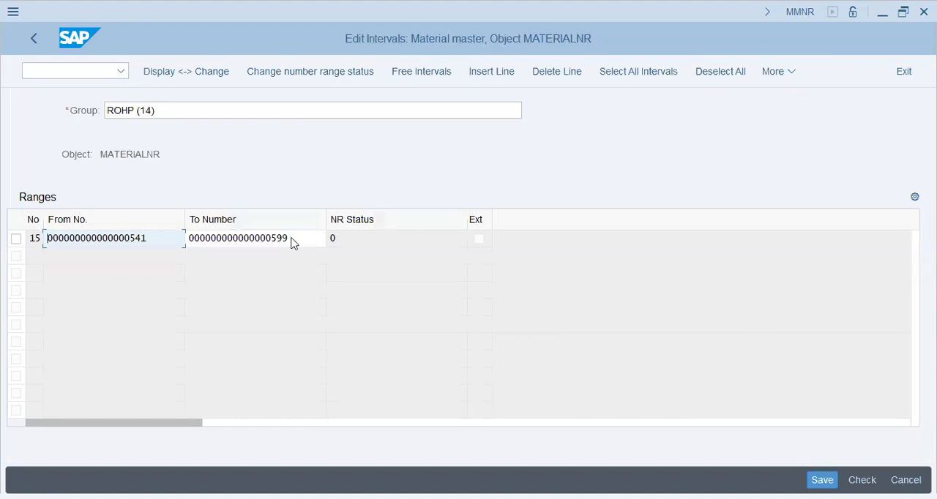
click(38, 39)
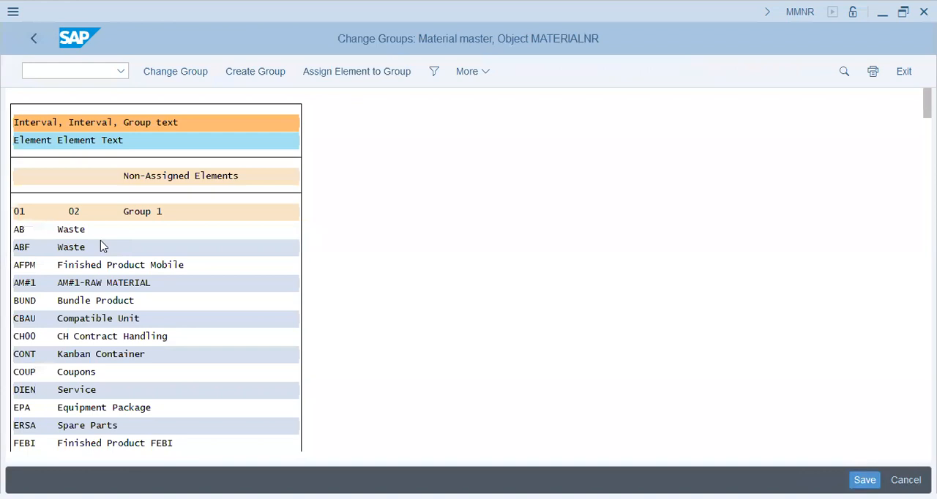
Step: Find the element ROHP, Raw Materials Pckg, in the group list and try to open it as a group for changing
key(ctrl+f)
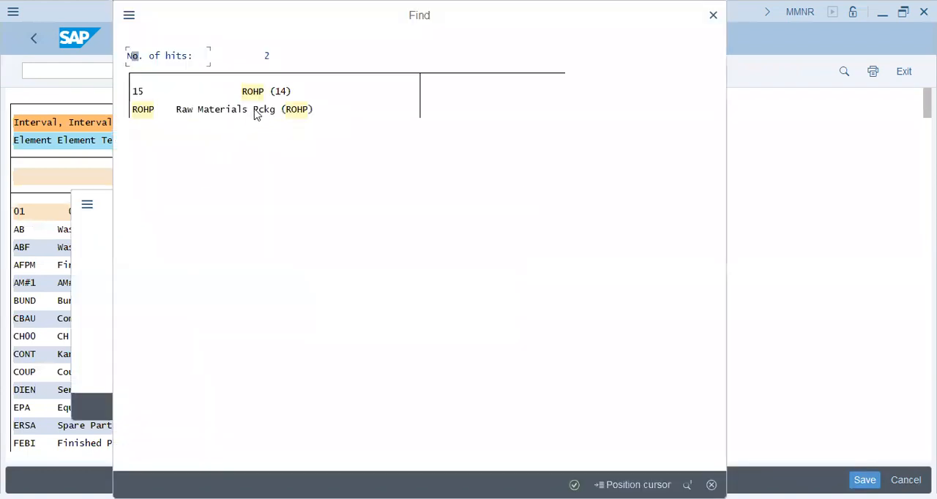
click(225, 112)
click(634, 485)
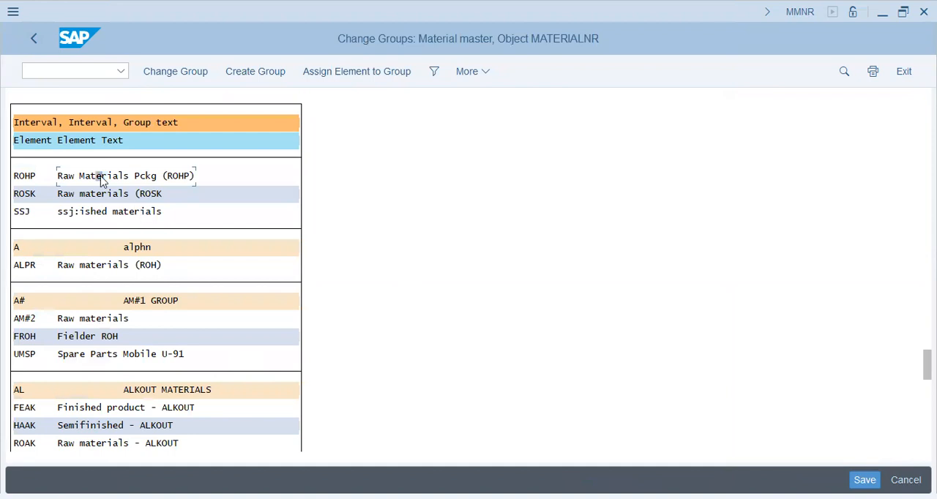
click(29, 178)
click(173, 78)
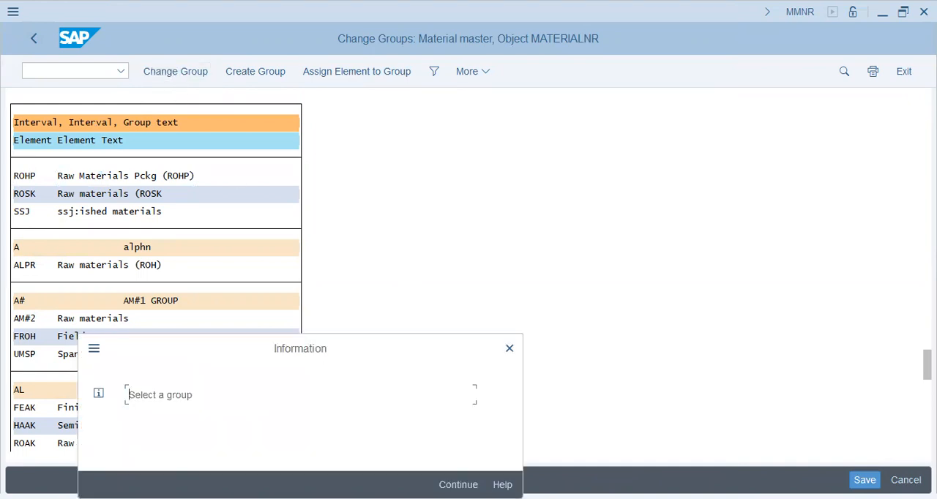
key(Return)
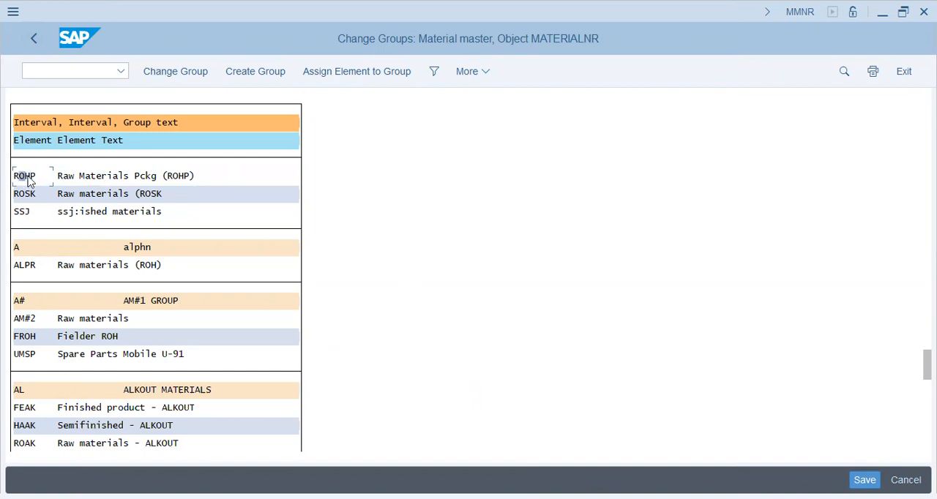
Step: Assign the ROHP element to the number range group ROHP (14) with interval 15
click(331, 79)
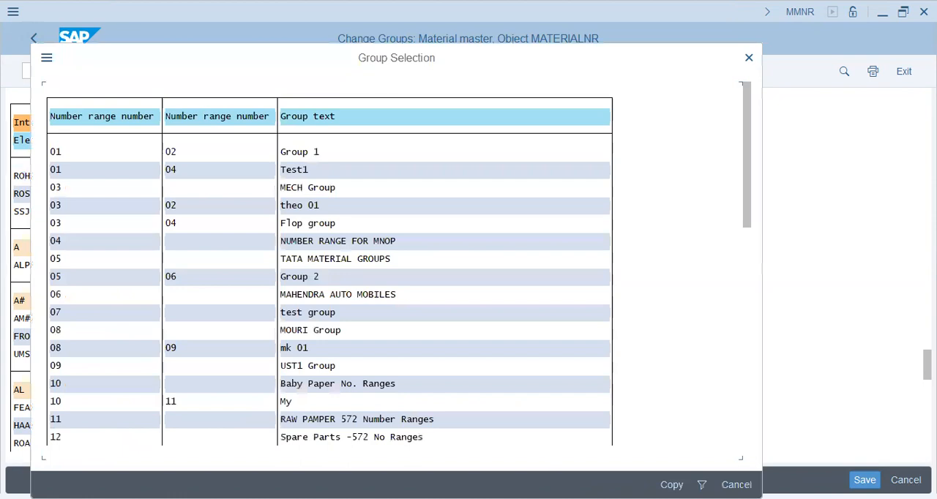
scroll(590, 285, down, 3)
scroll(592, 293, down, 1)
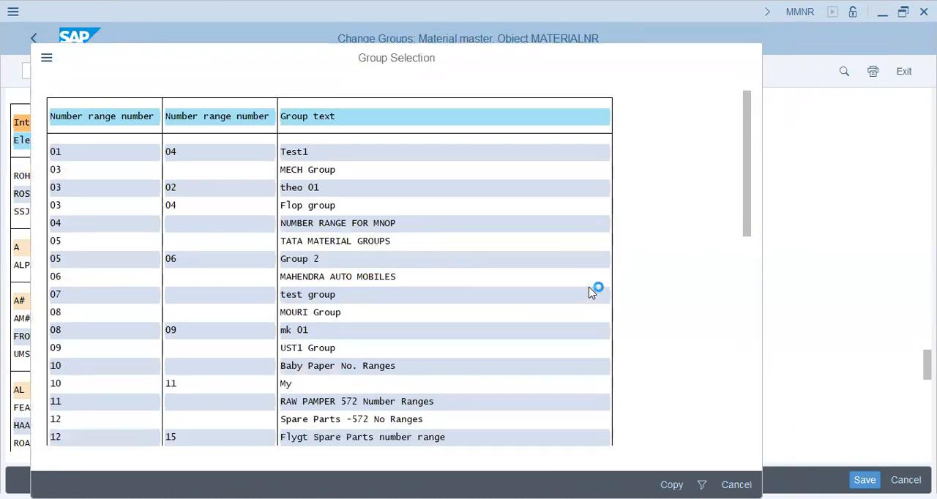
scroll(592, 293, down, 1)
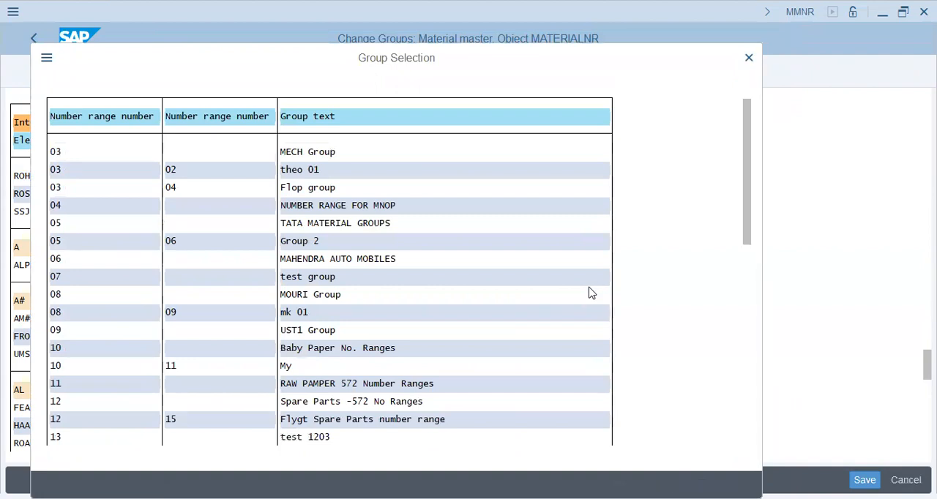
scroll(592, 292, down, 1)
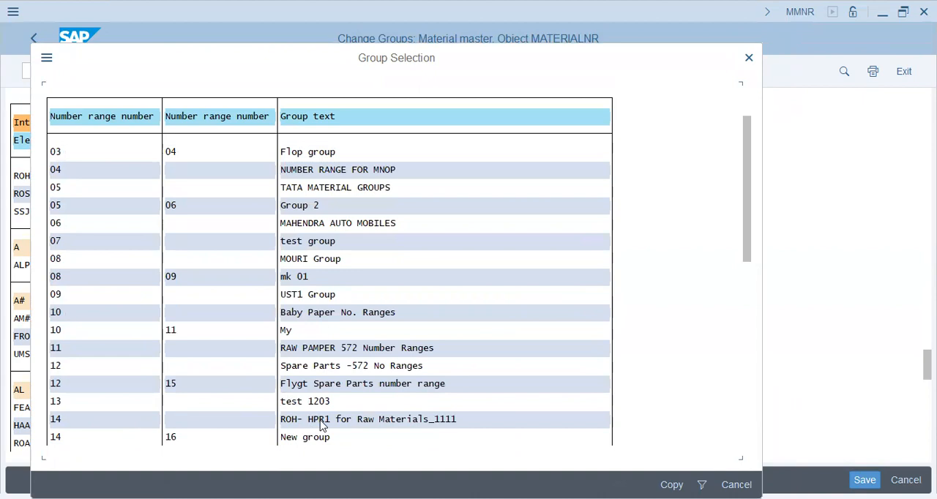
click(344, 420)
scroll(480, 405, down, 1)
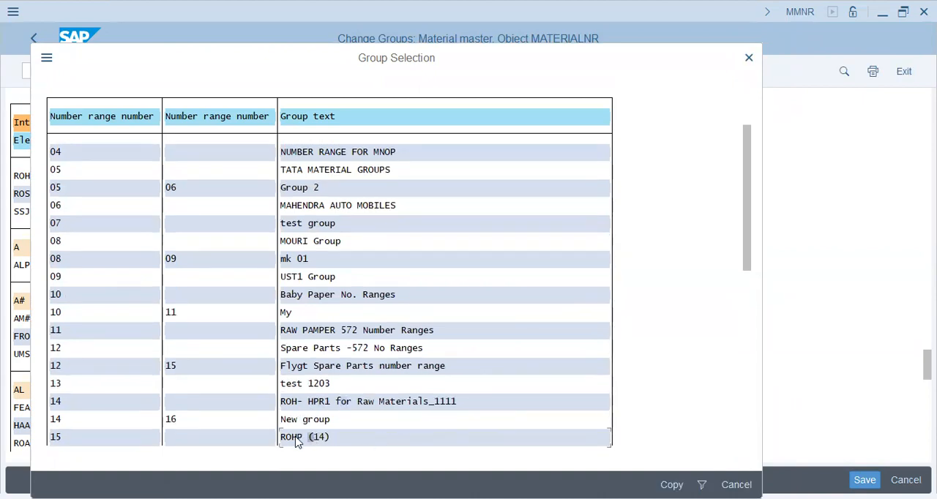
click(305, 437)
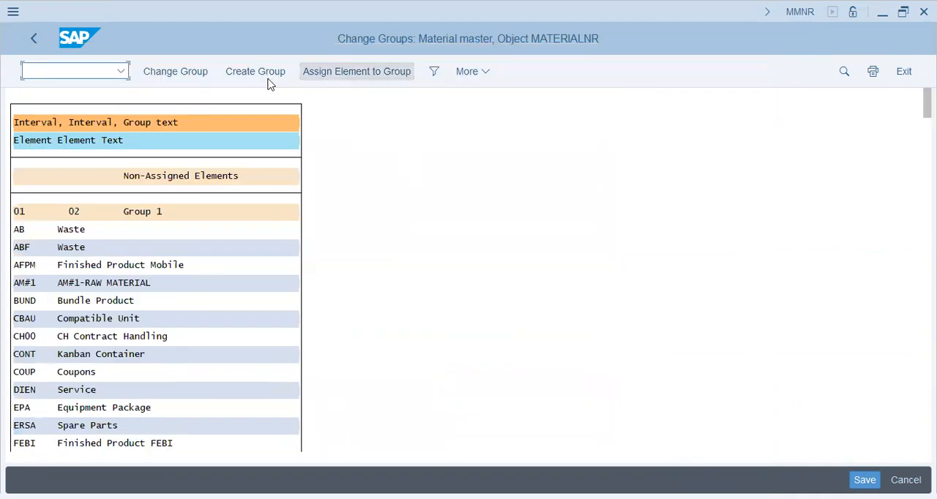
Step: Find the ROHP element again to check its placement and repeat its assignment to group ROHP (14), interval 15
click(359, 79)
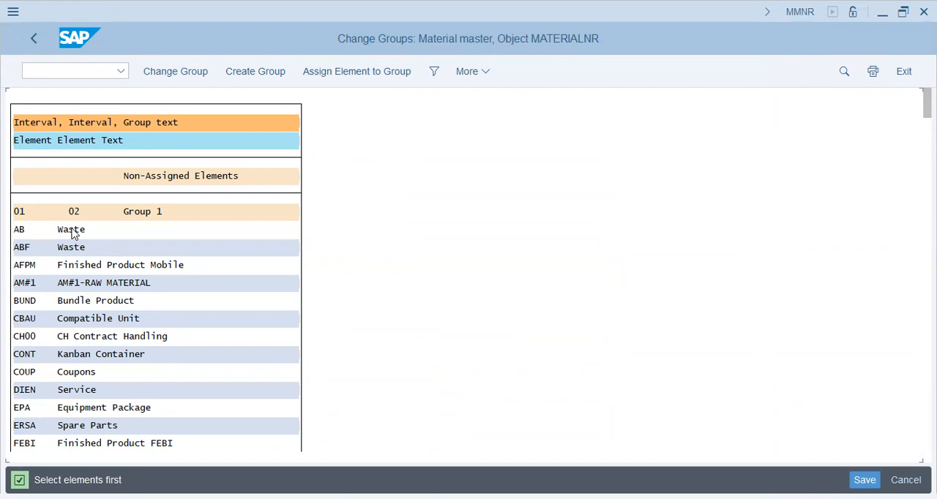
key(ctrl+f)
key(Return)
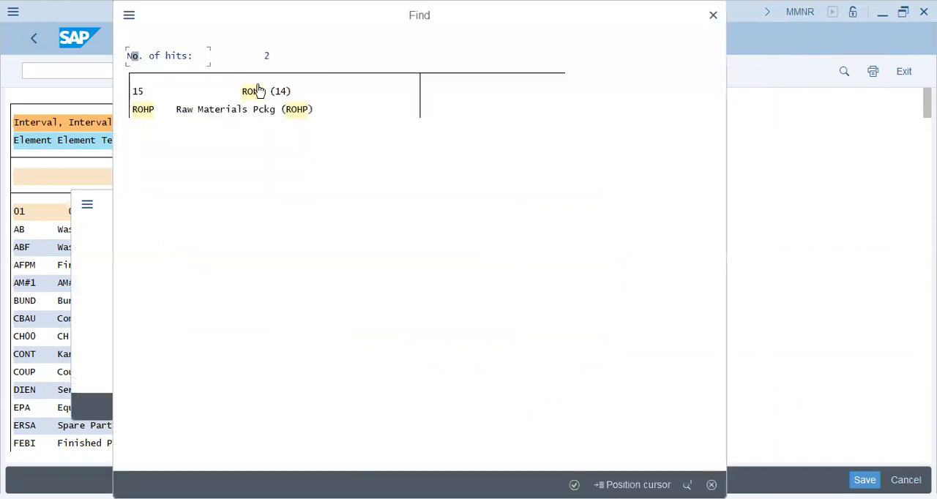
click(270, 113)
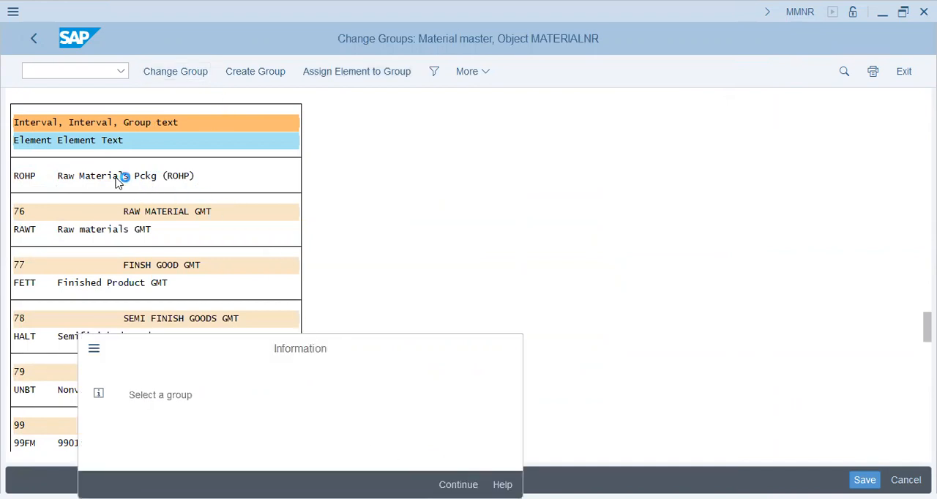
key(Return)
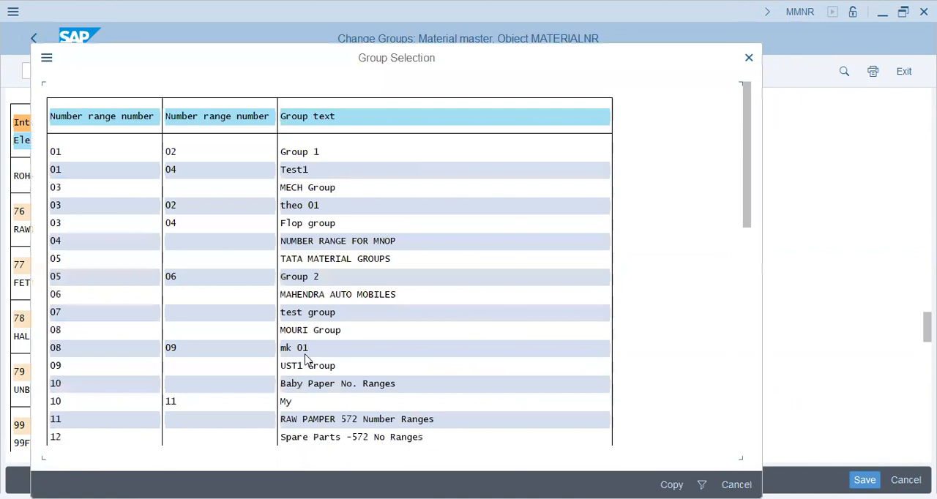
drag(745, 155, 747, 290)
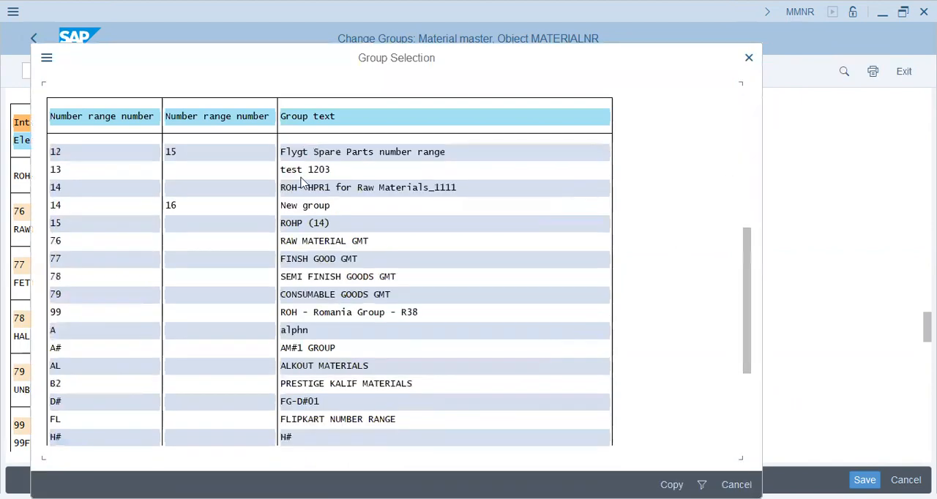
click(53, 224)
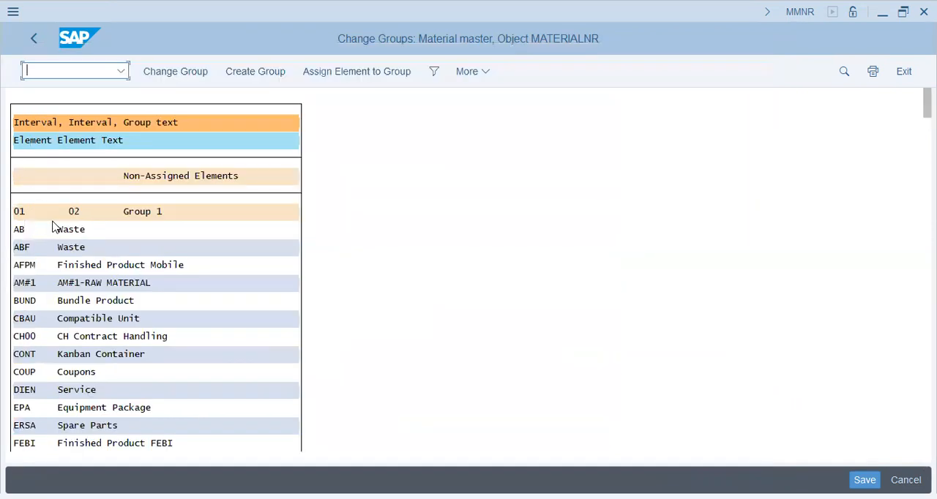
Step: Find the element ROHP, Raw Materials Pckg, assign it to group ROHP (14) with interval 15 and save the change
click(375, 76)
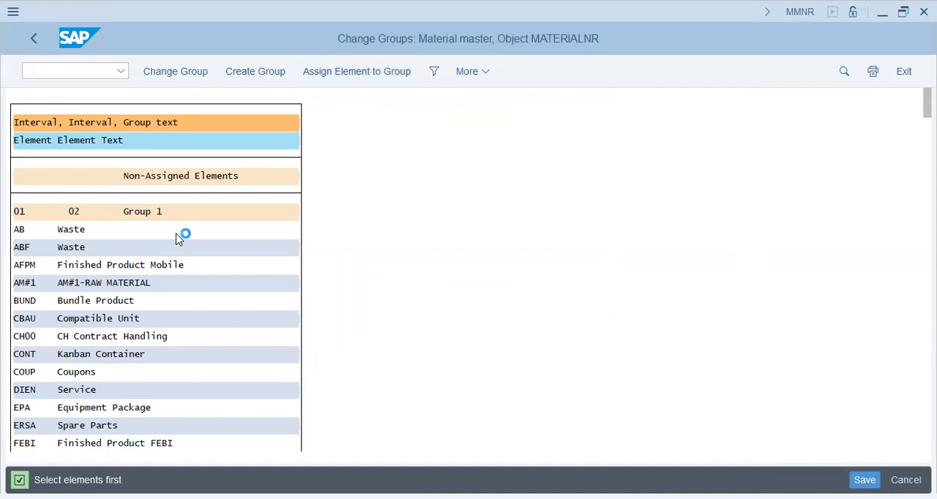
key(Return)
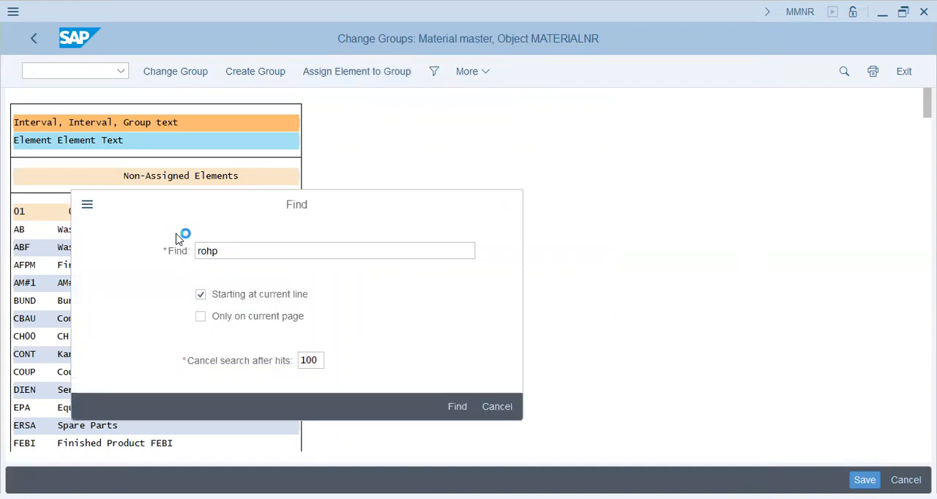
double_click(264, 114)
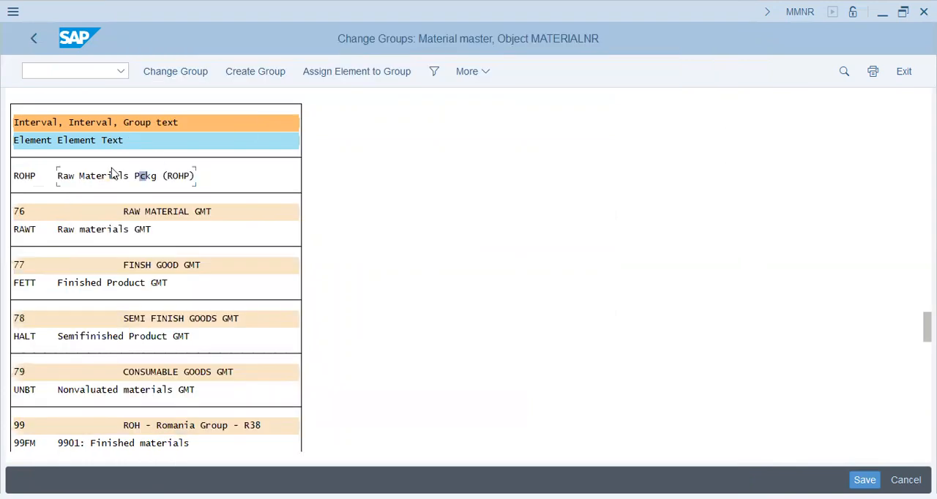
click(33, 179)
click(338, 73)
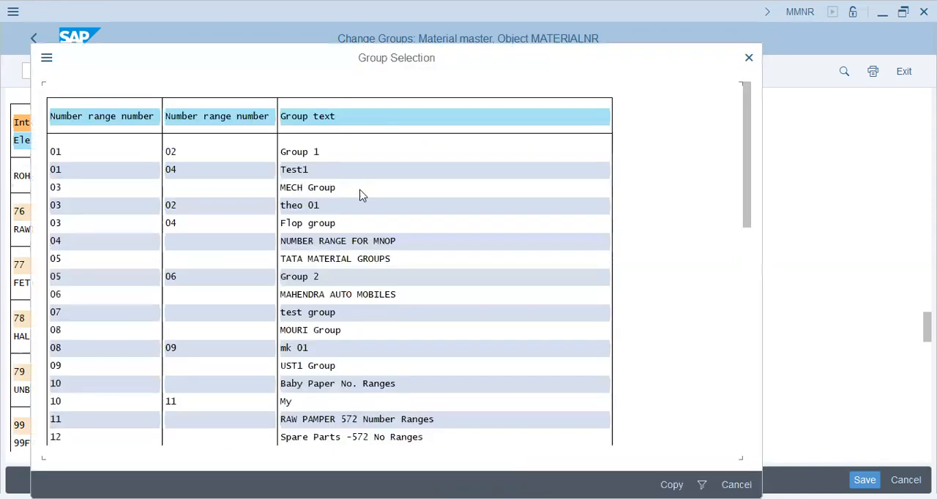
drag(748, 203, 741, 284)
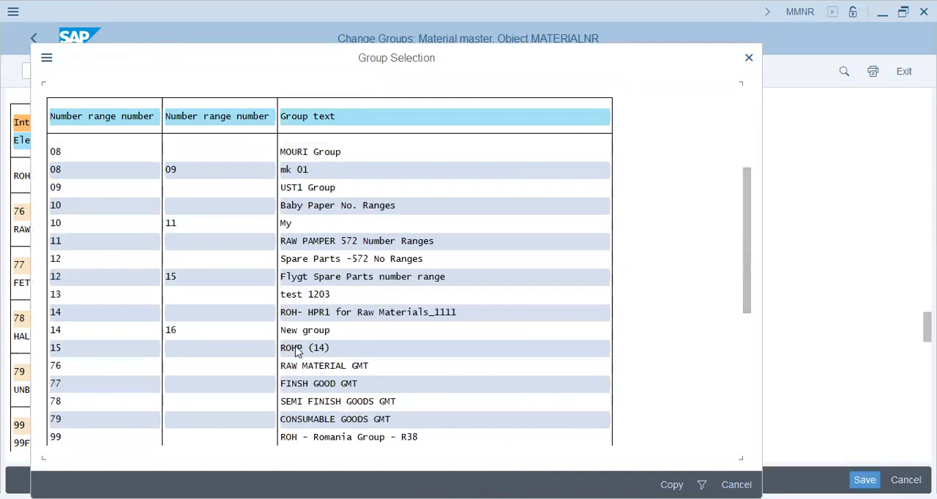
click(666, 484)
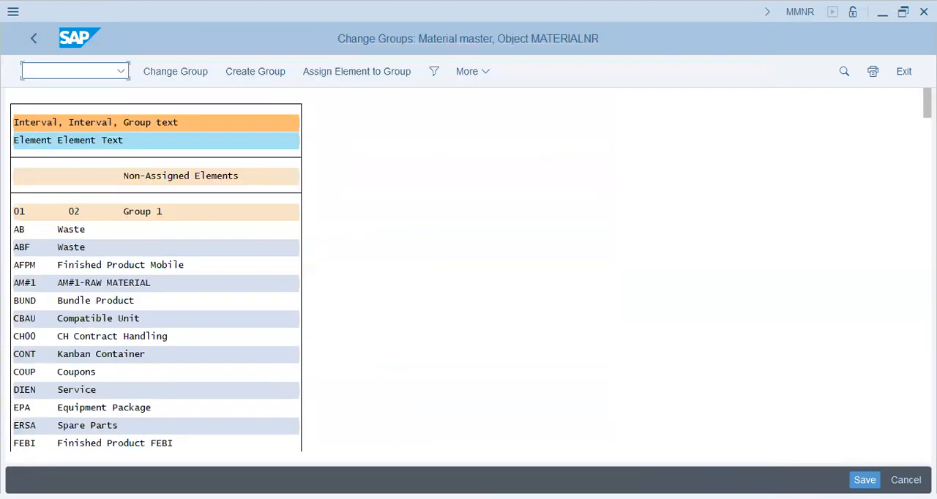
key(ctrl+s)
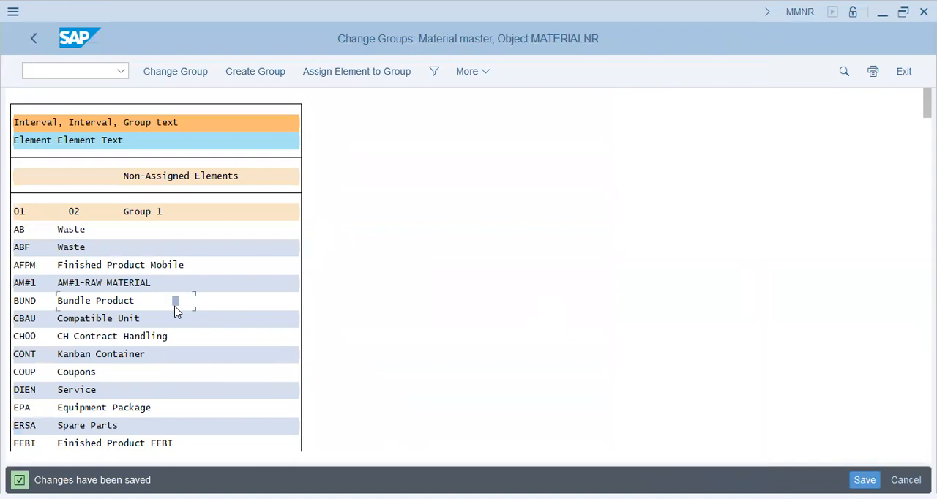
Step: Find ROHP (14) in the group list to check the ROHP assignment and return to the IMG structure
scroll(175, 313, down, 5)
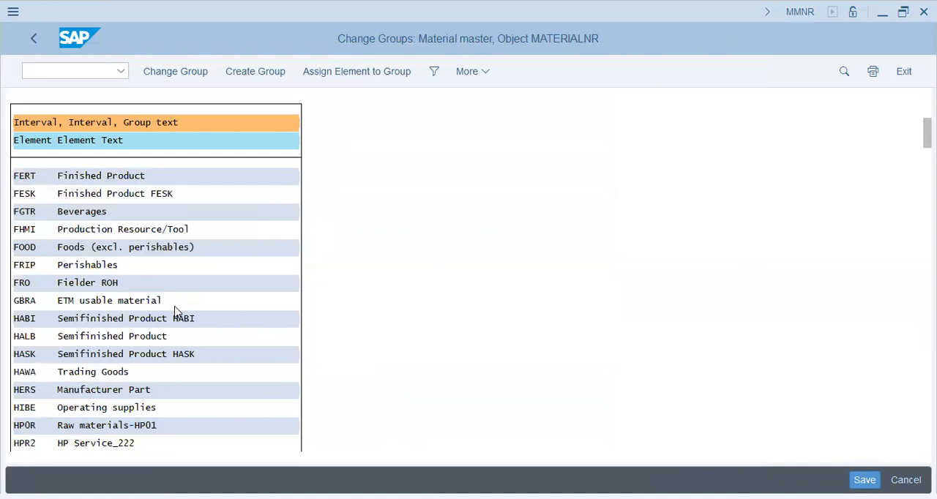
scroll(176, 312, down, 5)
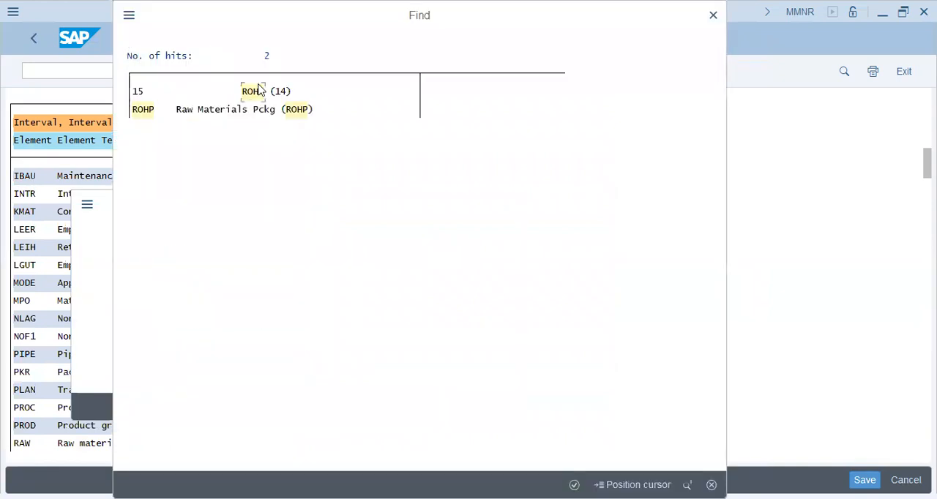
click(258, 91)
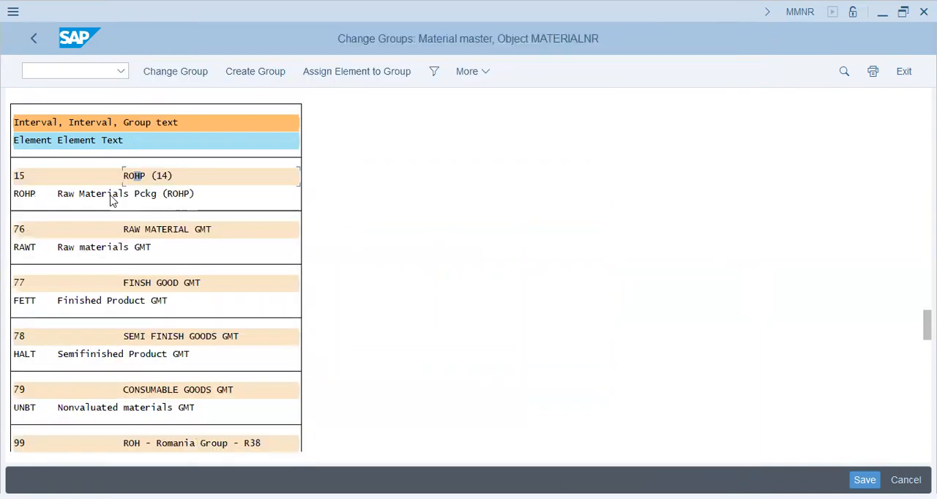
click(34, 42)
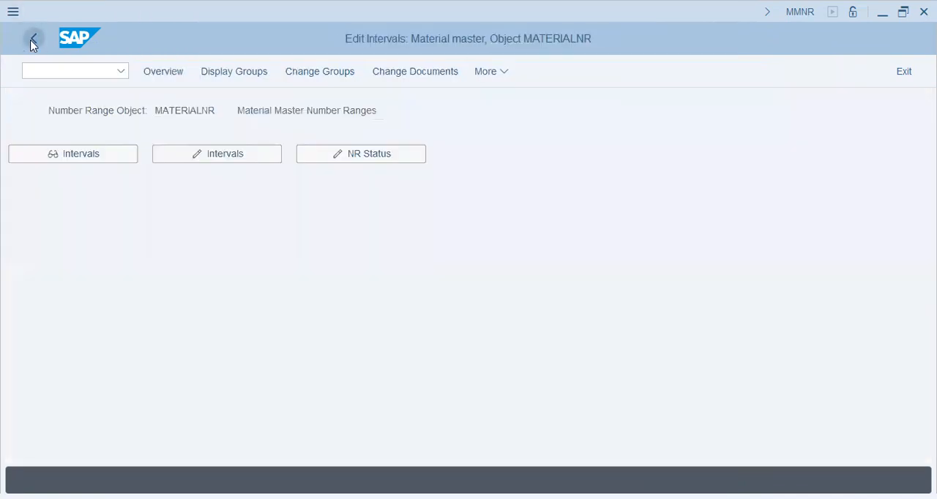
click(34, 42)
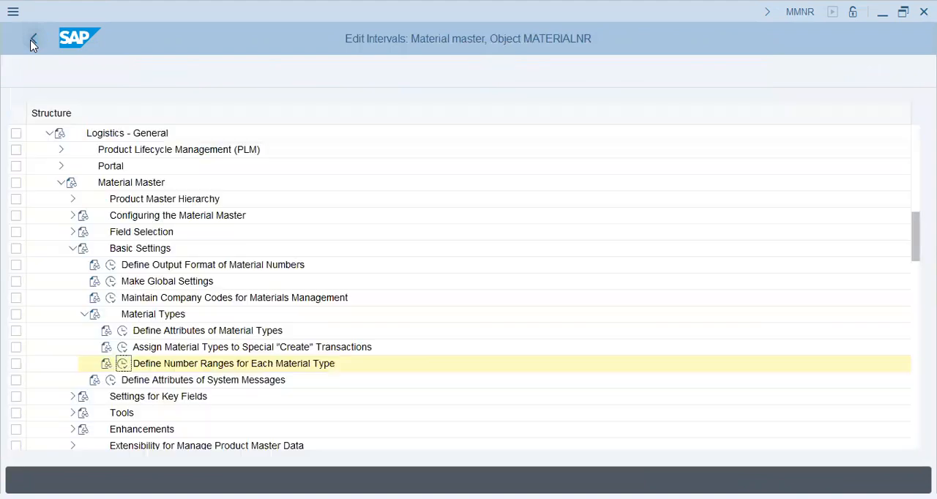
Step: Look through the Basic Settings and Configuring the Material Master activities under Material Master
click(84, 314)
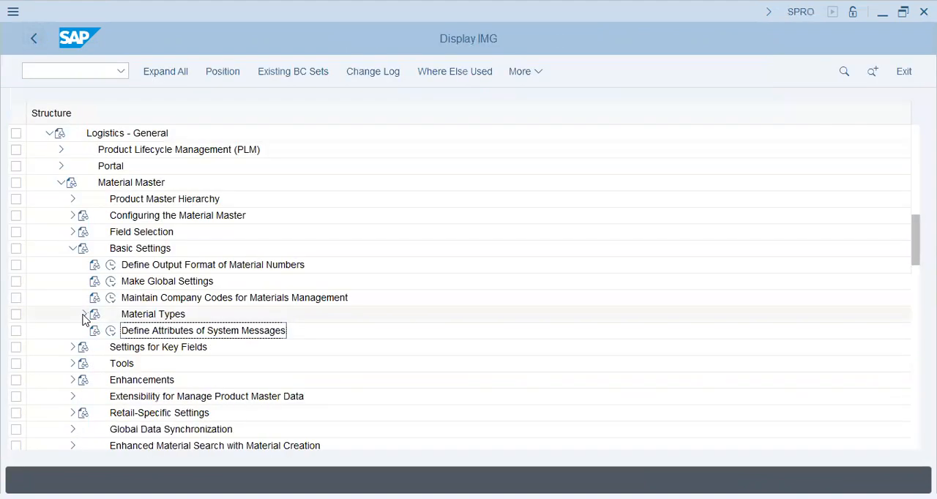
click(73, 249)
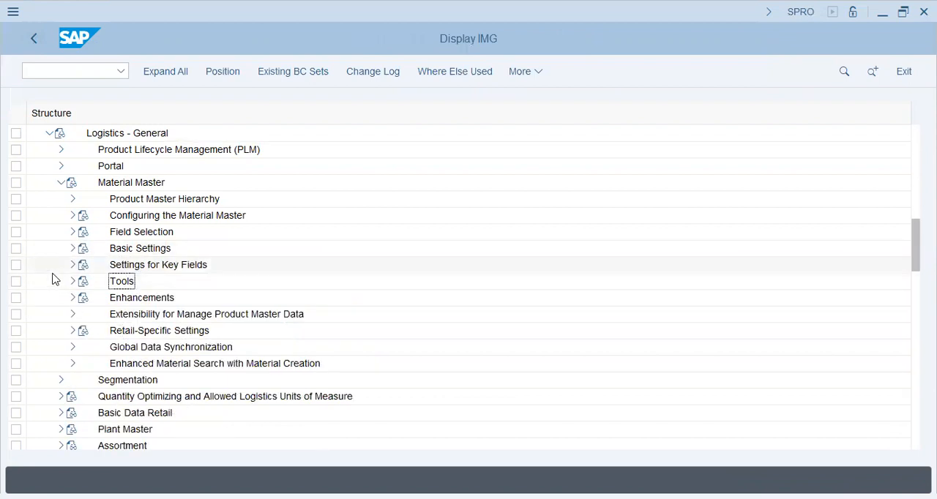
click(73, 249)
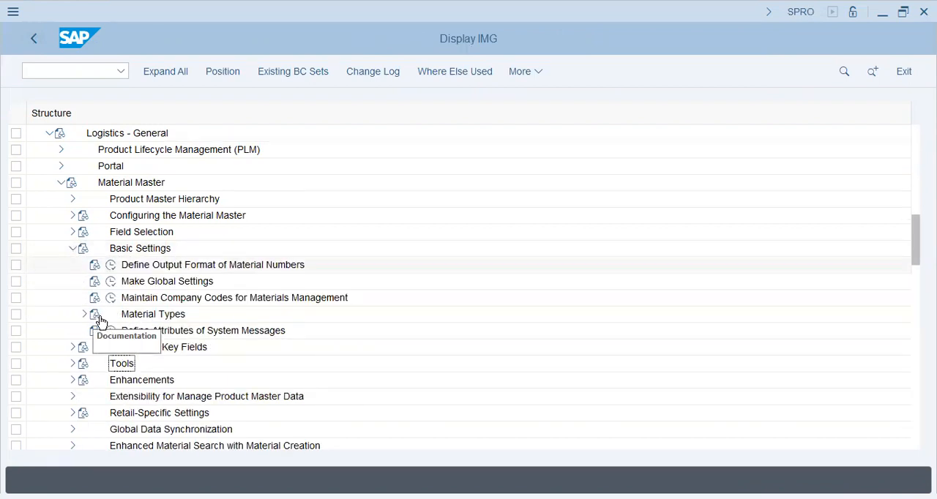
scroll(29, 362, down, 5)
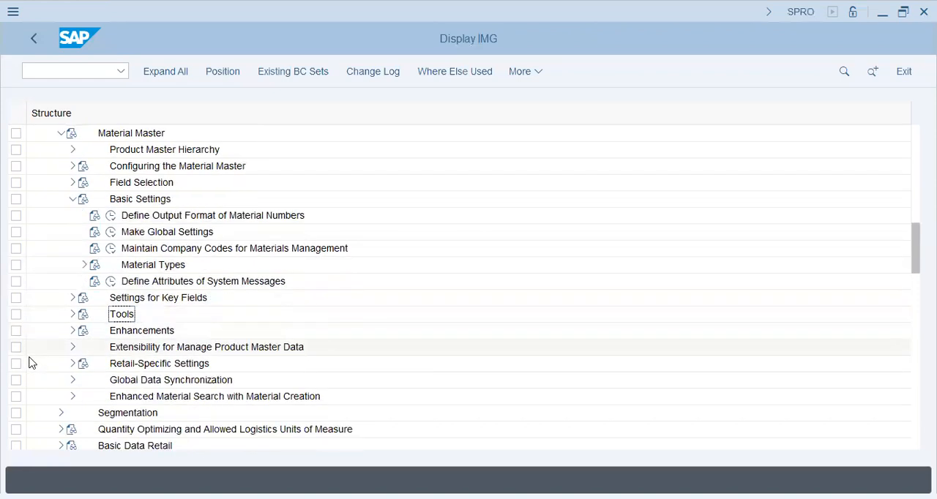
scroll(54, 282, up, 3)
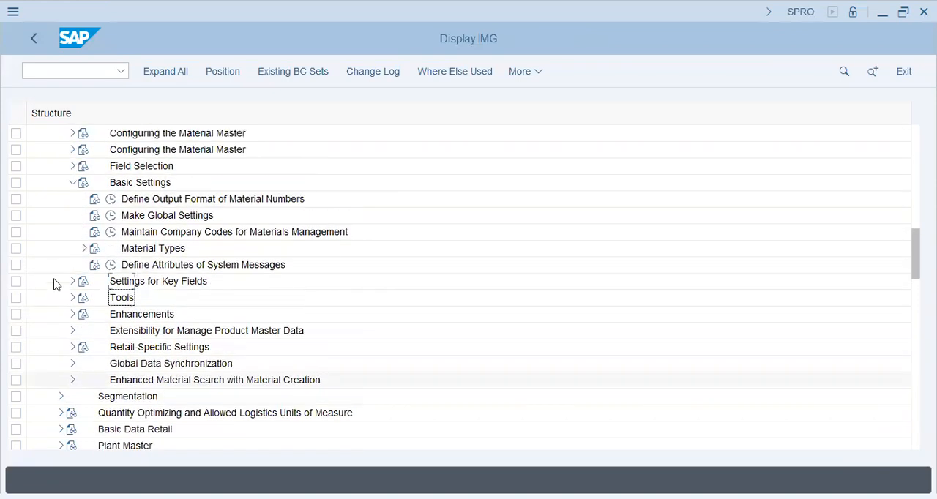
click(73, 200)
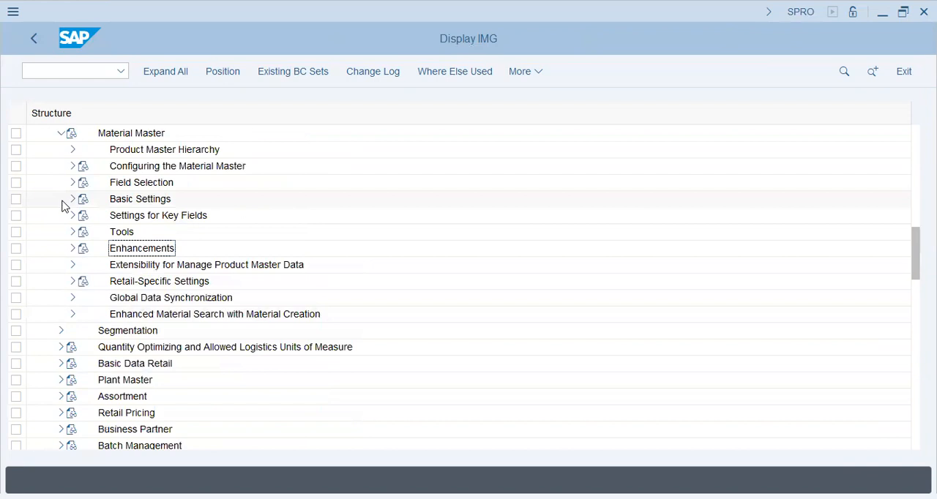
scroll(62, 205, up, 1)
click(74, 185)
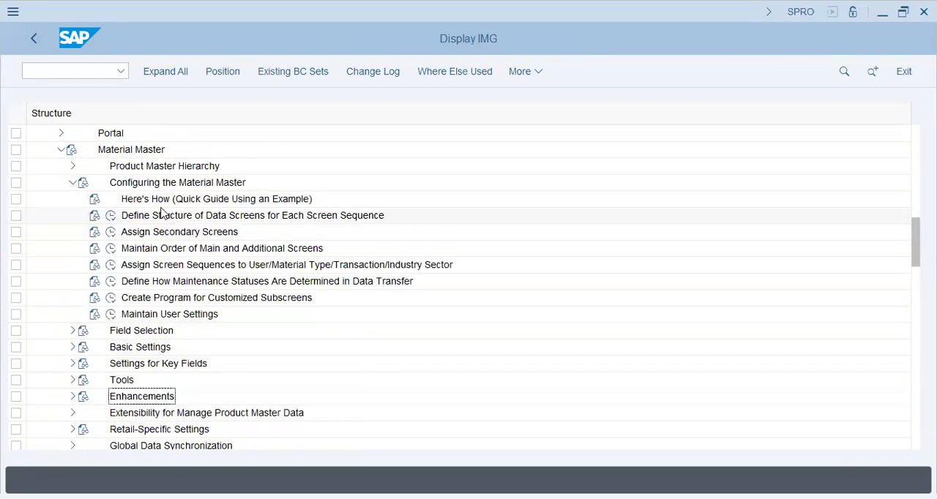
click(73, 184)
click(62, 150)
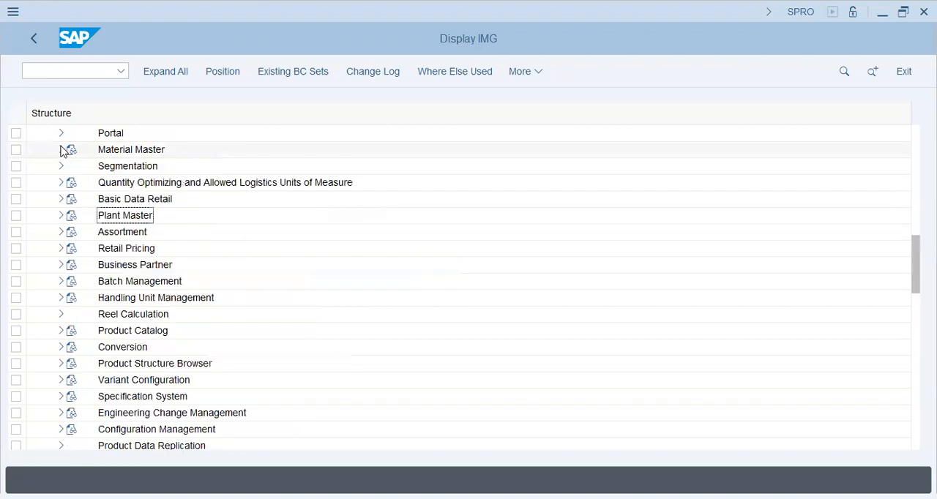
scroll(45, 258, up, 1)
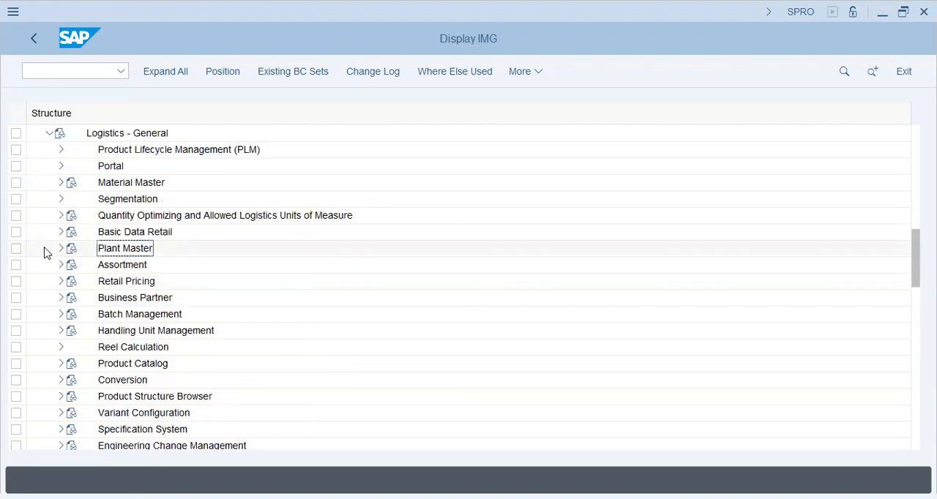
click(62, 183)
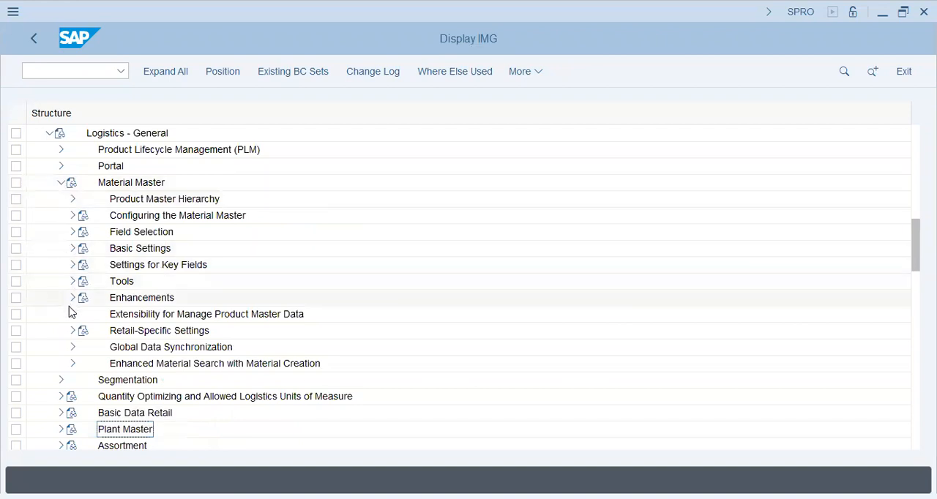
Step: Look through the remaining Logistics - General nodes for further customizing areas, from Segmentation to Country-Specifics
scroll(69, 313, down, 4)
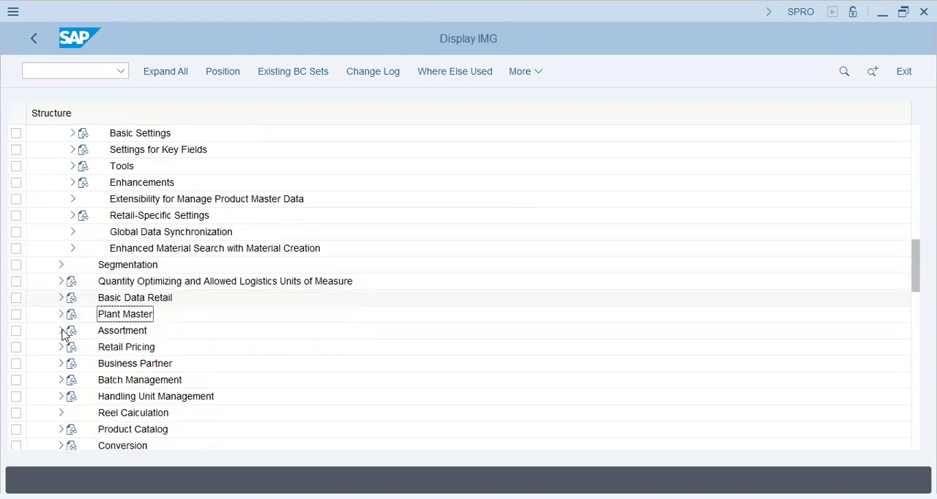
scroll(64, 335, down, 5)
scroll(64, 335, down, 4)
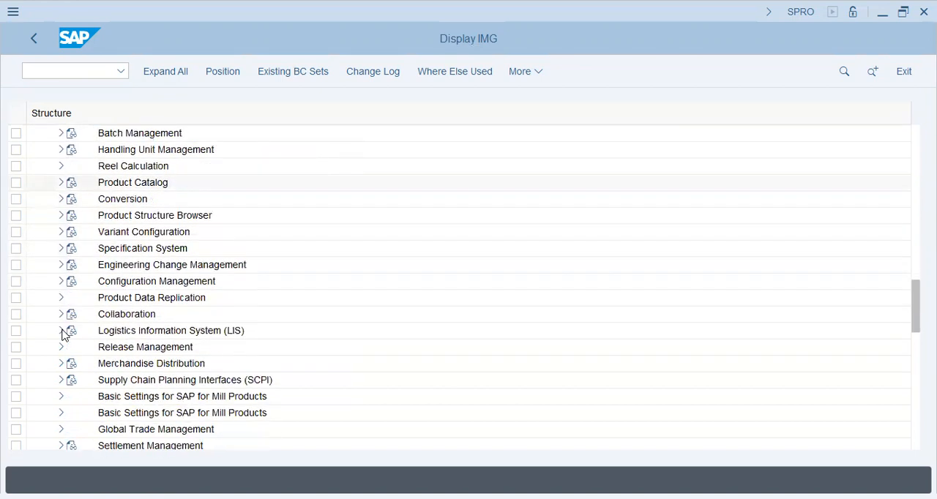
scroll(65, 334, down, 4)
scroll(63, 335, down, 4)
scroll(63, 335, down, 5)
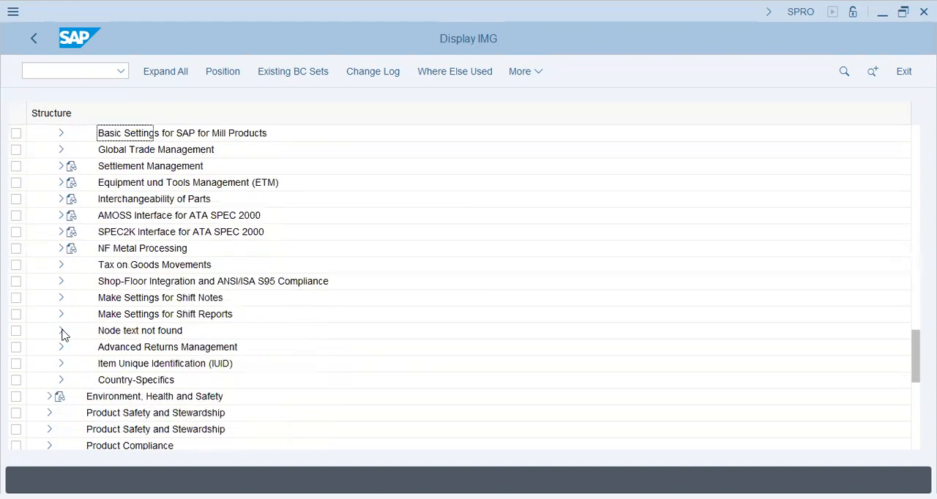
scroll(63, 334, up, 6)
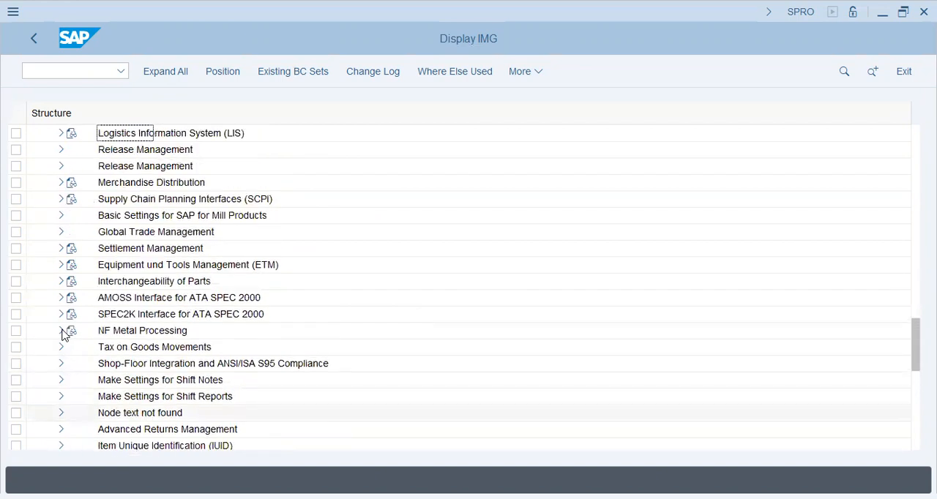
scroll(63, 335, up, 5)
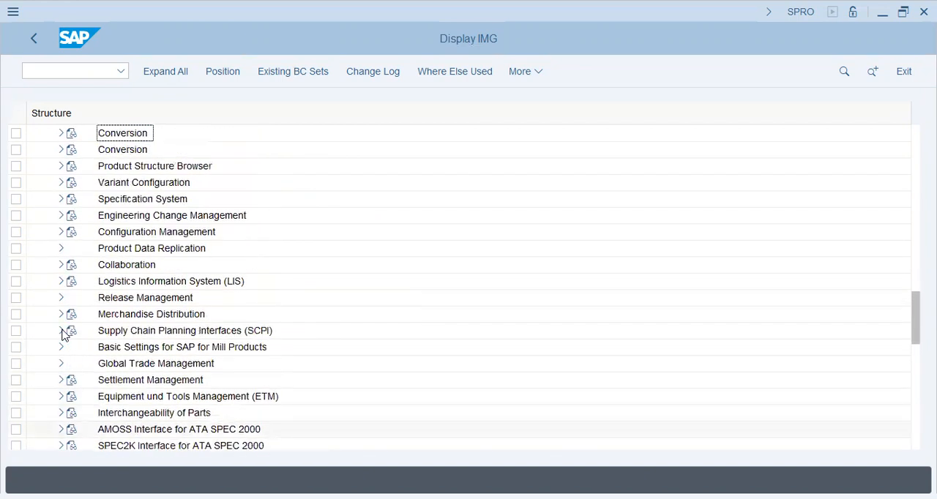
scroll(63, 334, up, 3)
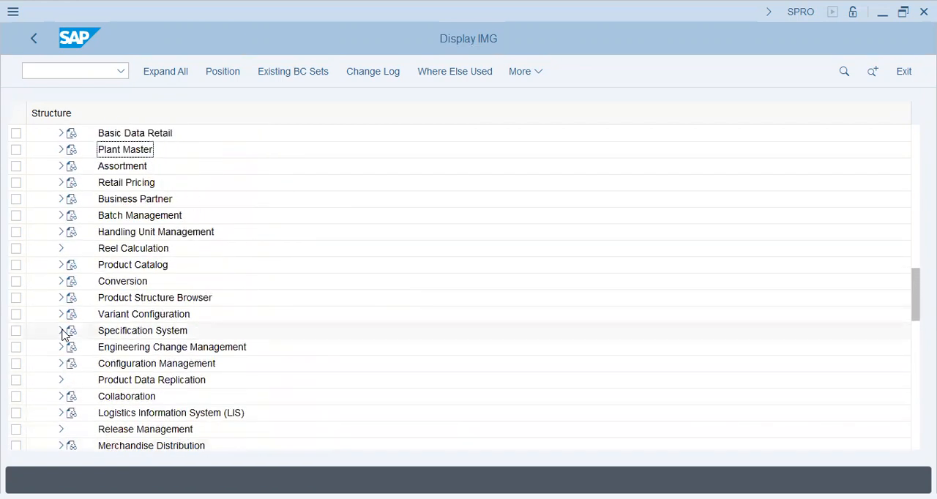
scroll(63, 335, up, 6)
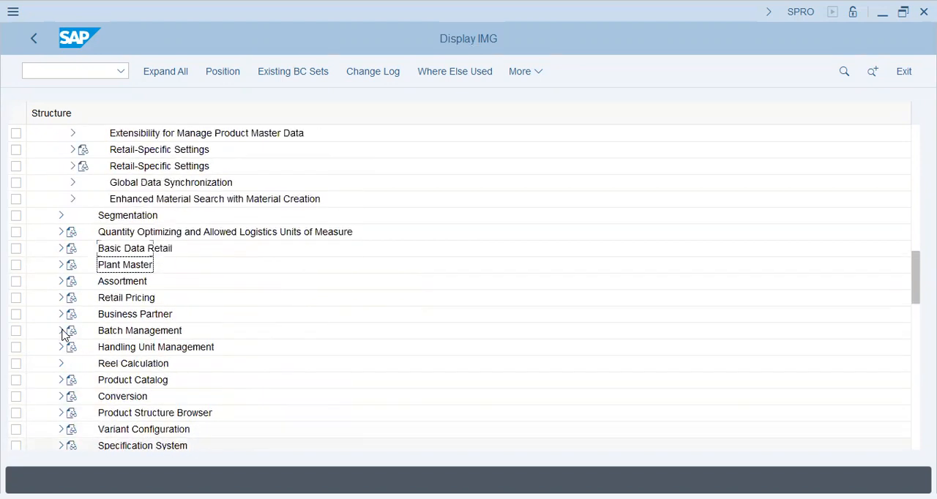
scroll(63, 335, up, 4)
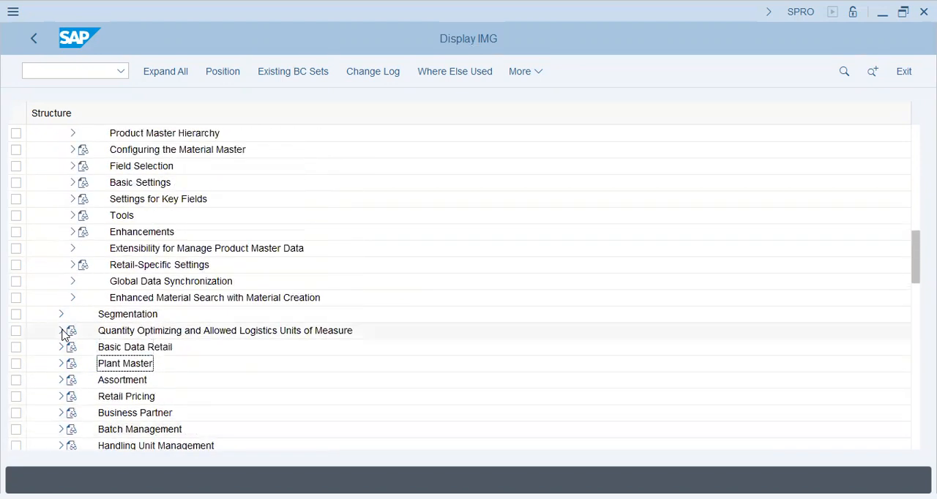
scroll(63, 334, up, 4)
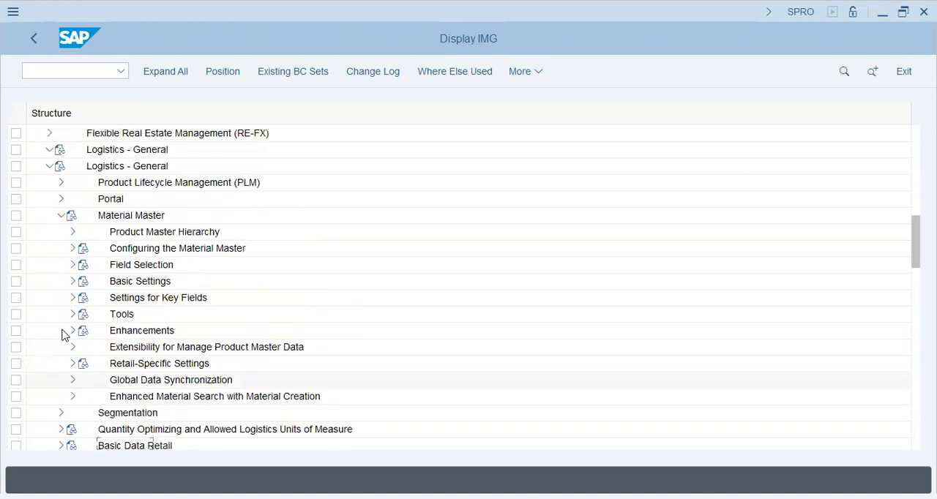
scroll(63, 335, up, 1)
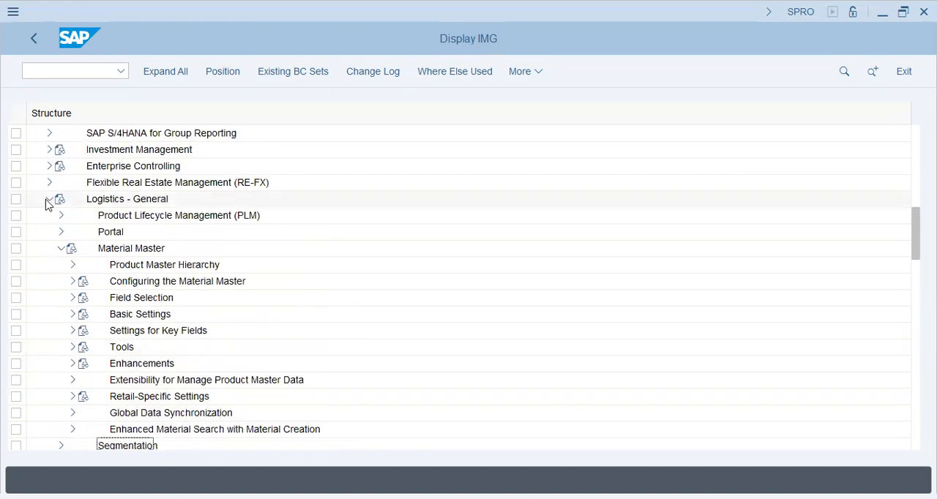
Step: Collapse Logistics - General, expand Materials Management and select General Settings for Materials Management in the IMG
click(47, 200)
click(51, 282)
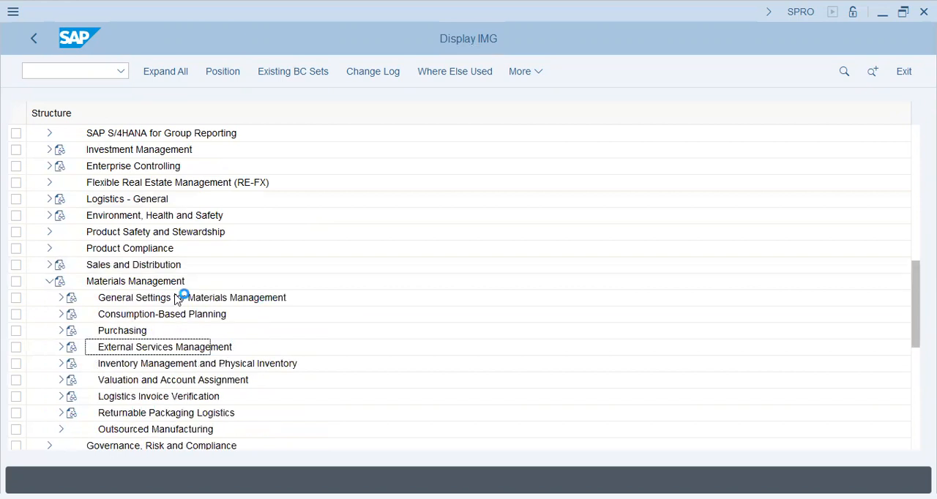
click(123, 300)
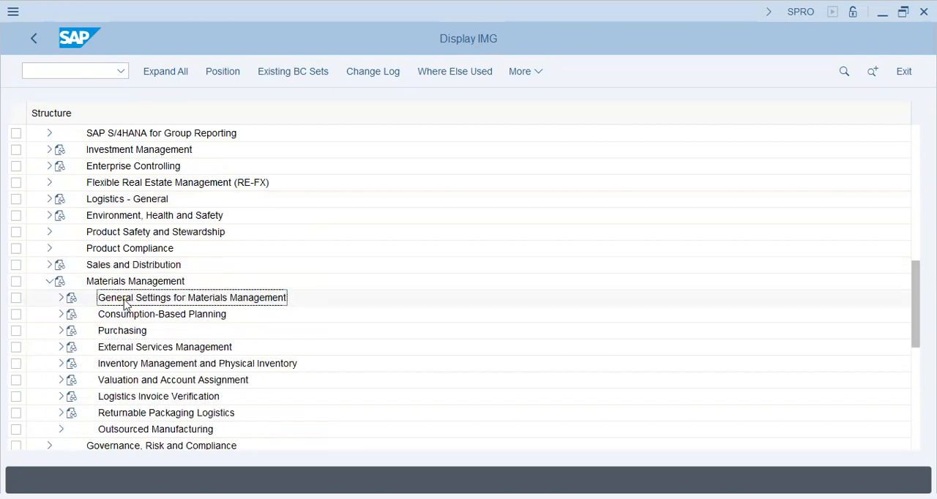
Step: Look through General Settings for Materials Management, then expand Purchasing and examine its Material Master activities
click(59, 299)
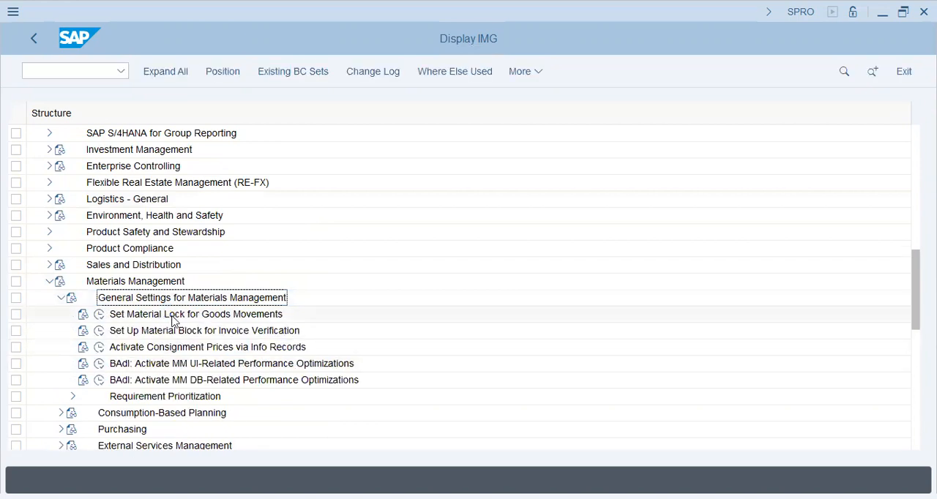
click(62, 298)
click(62, 331)
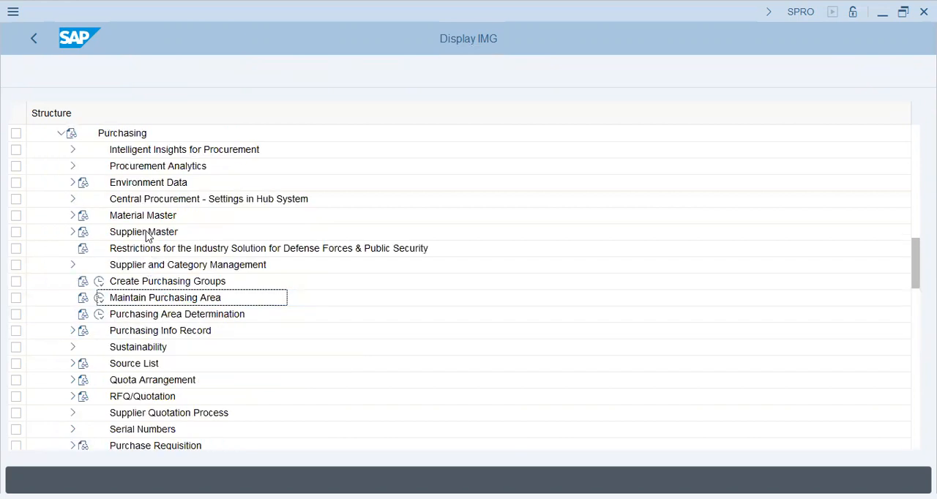
click(145, 218)
click(72, 216)
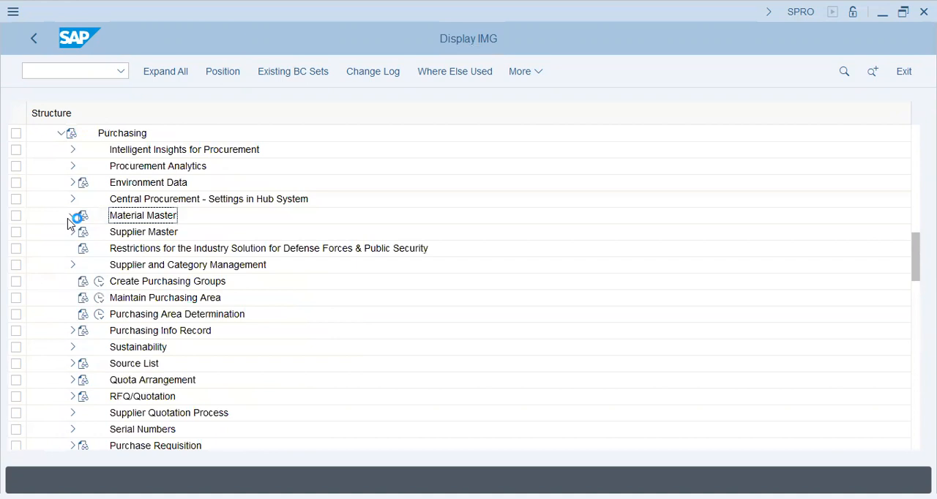
click(173, 232)
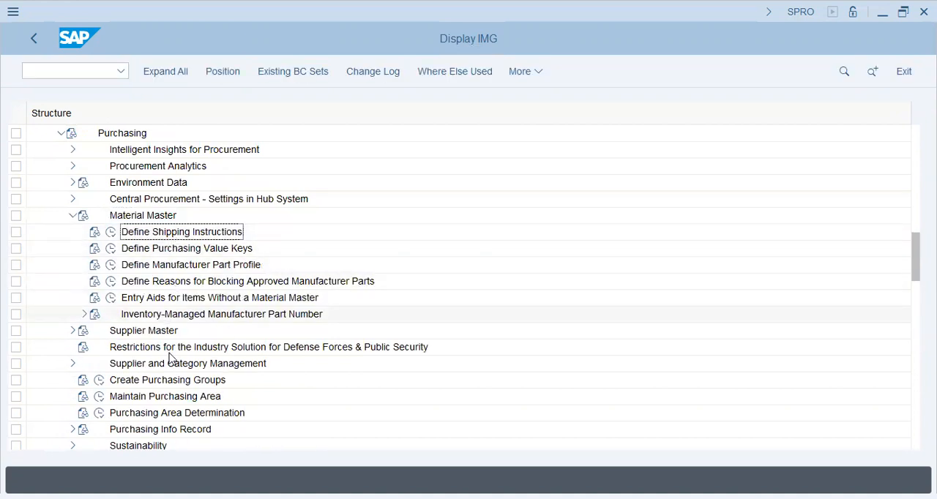
click(168, 381)
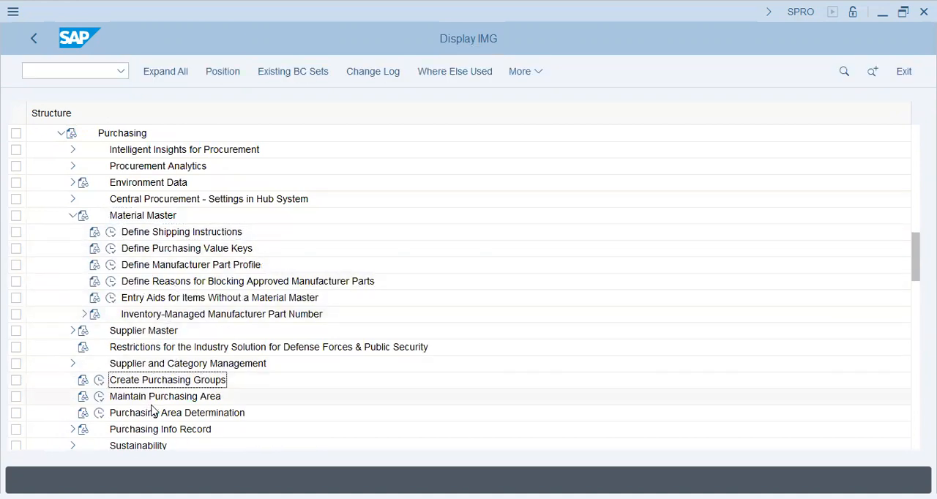
click(72, 216)
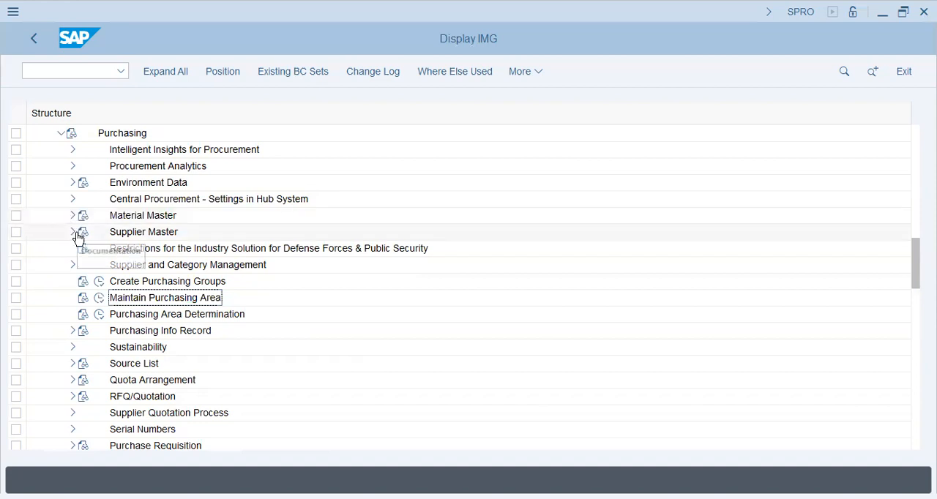
Step: Look through the remaining Purchasing nodes, including the activities under Purchase Order
scroll(64, 293, down, 1)
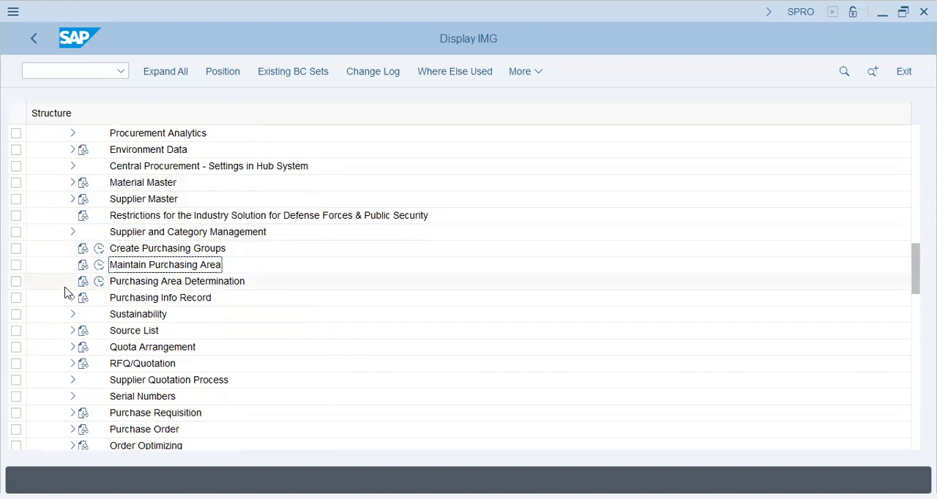
scroll(67, 295, down, 2)
scroll(61, 356, down, 3)
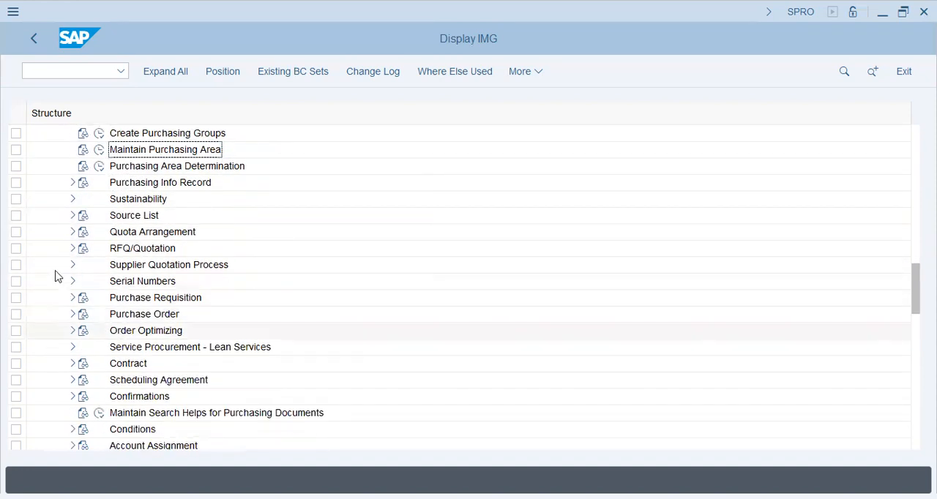
click(74, 314)
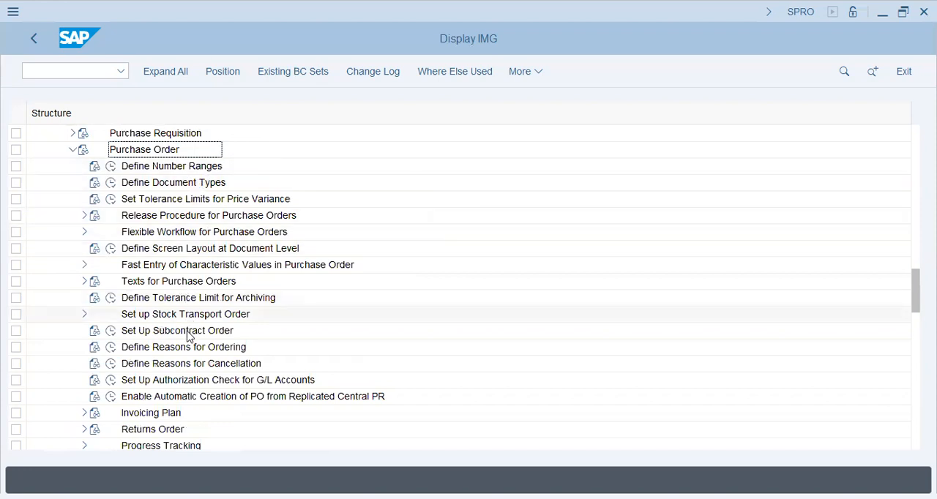
click(72, 149)
key(Up)
key(Up)
key(Up)
key(Up)
key(Up)
key(Up)
key(Up)
key(Up)
key(Up)
key(Up)
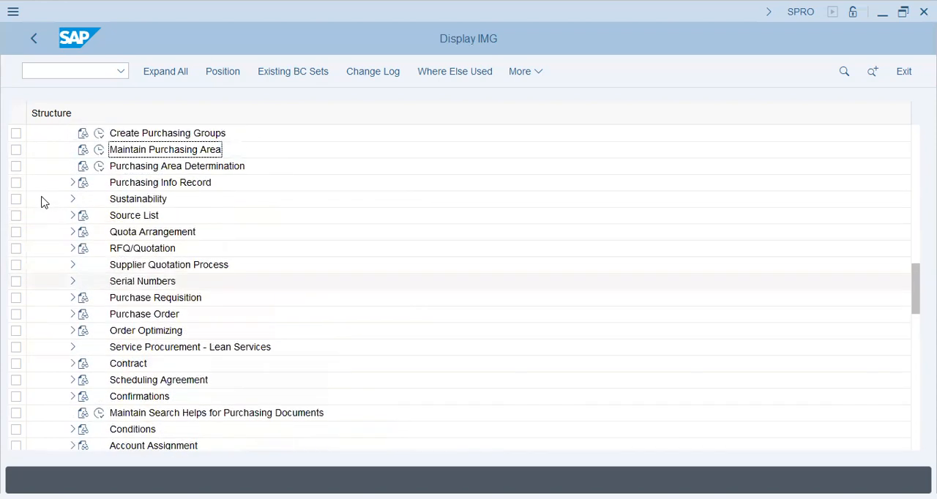
scroll(42, 202, up, 5)
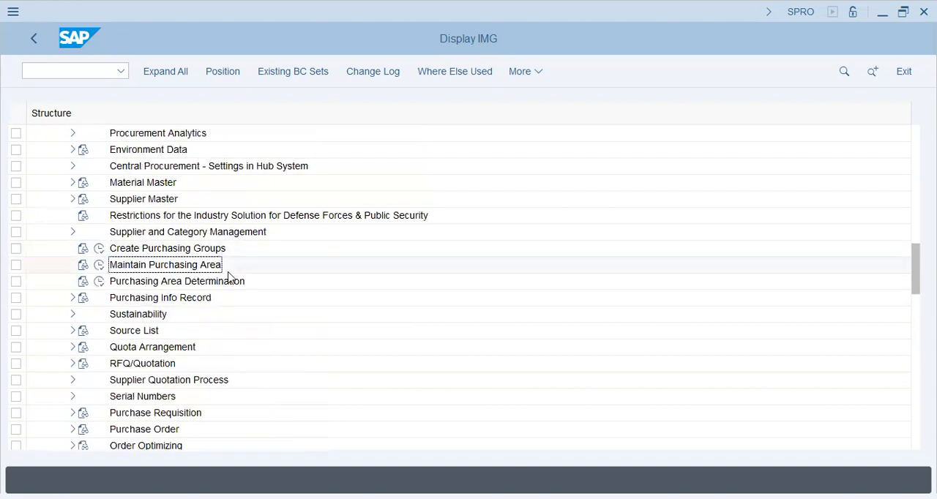
Step: Recheck the Material Master activities under Purchasing and return to the Create Purchasing Groups activity
key(Up)
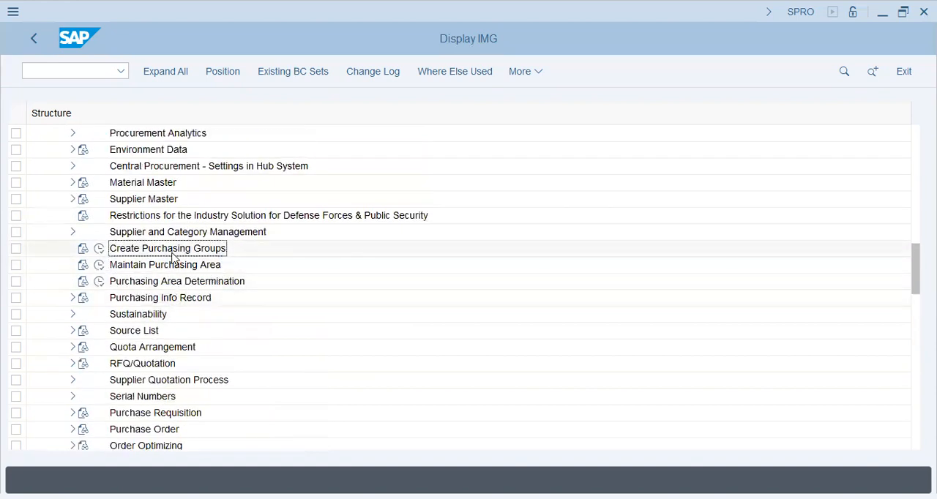
scroll(64, 199, up, 5)
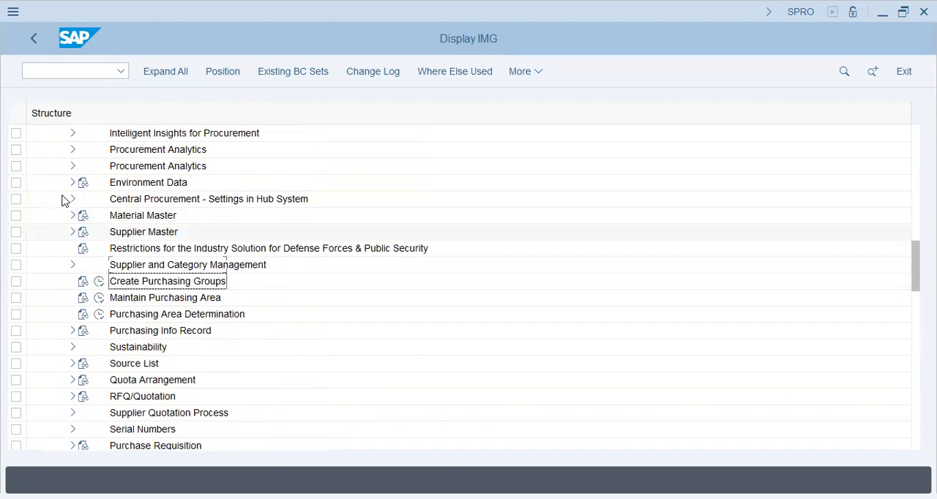
scroll(71, 236, up, 3)
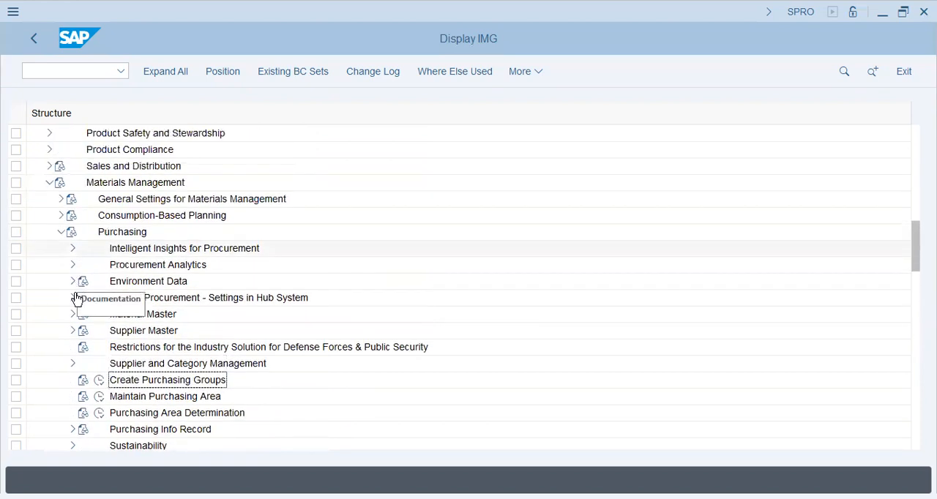
scroll(75, 350, up, 2)
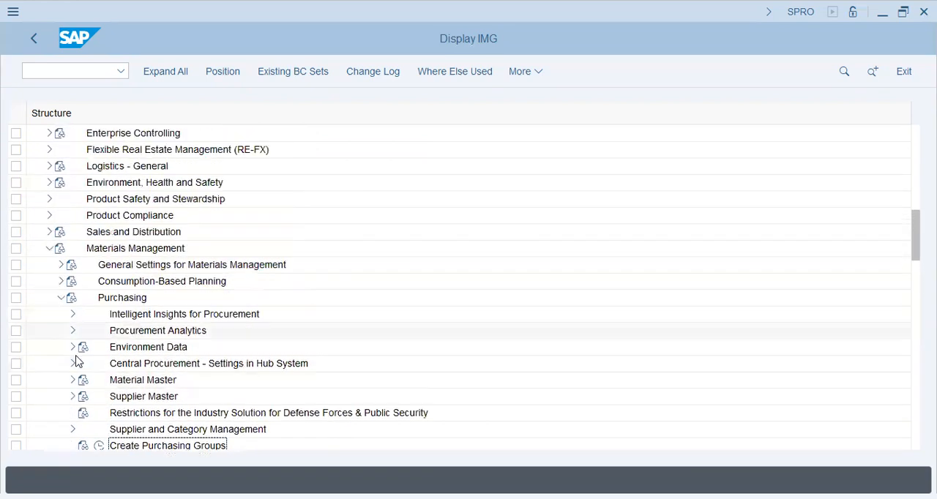
scroll(77, 360, down, 1)
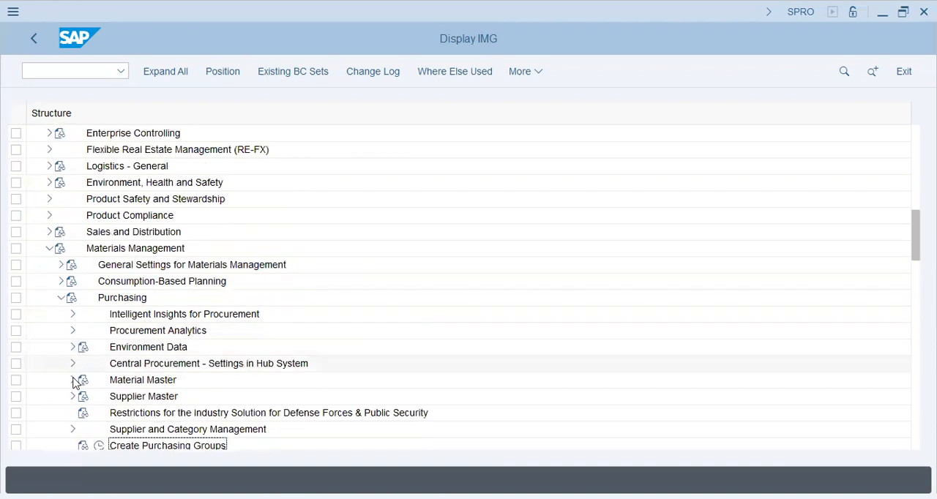
click(73, 380)
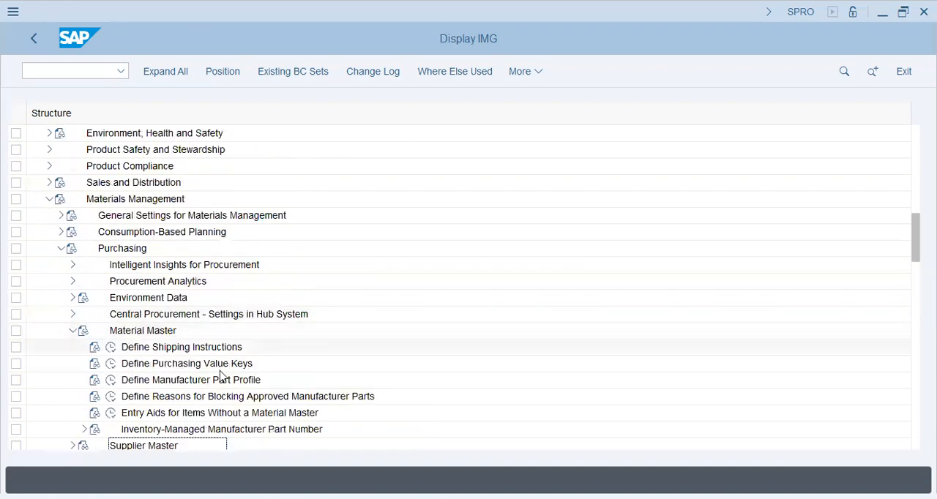
scroll(220, 373, down, 1)
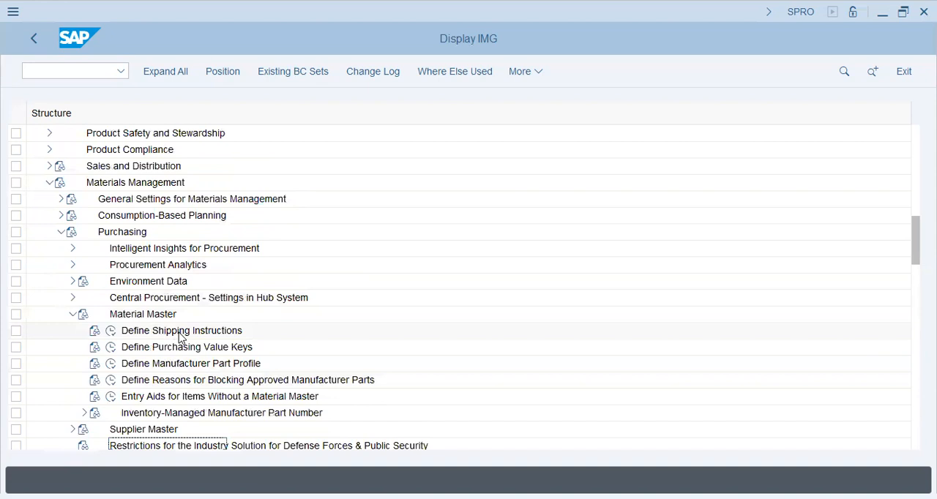
click(73, 314)
scroll(54, 341, down, 3)
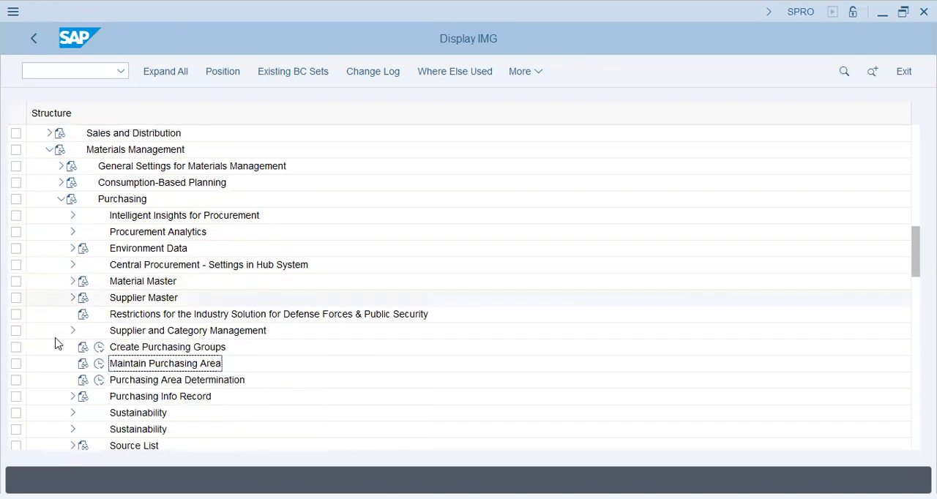
Step: Open Create Purchasing Groups, widen the purchasing group column and add the new entries ROH, SFG and FG
click(100, 330)
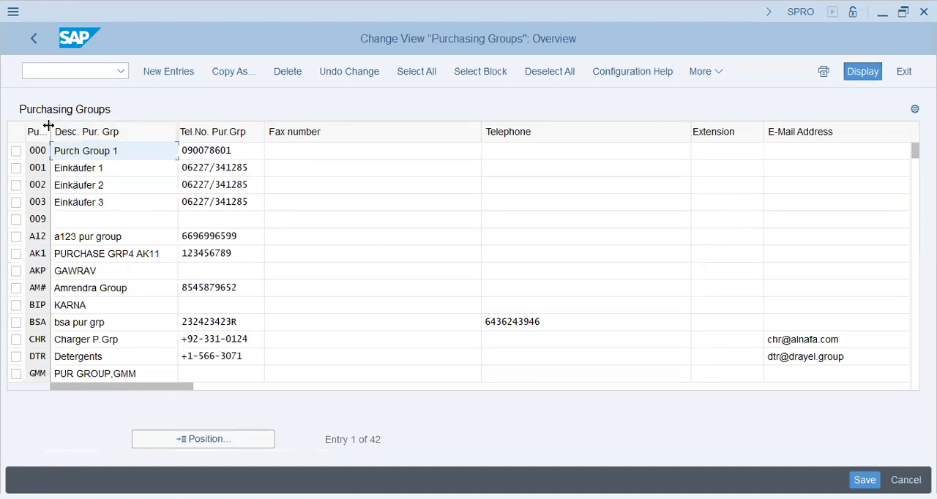
drag(50, 132, 86, 134)
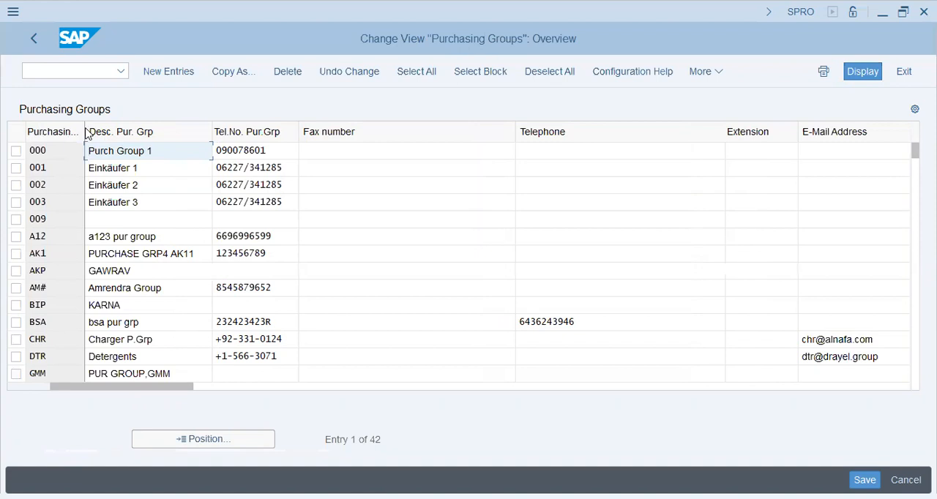
click(184, 69)
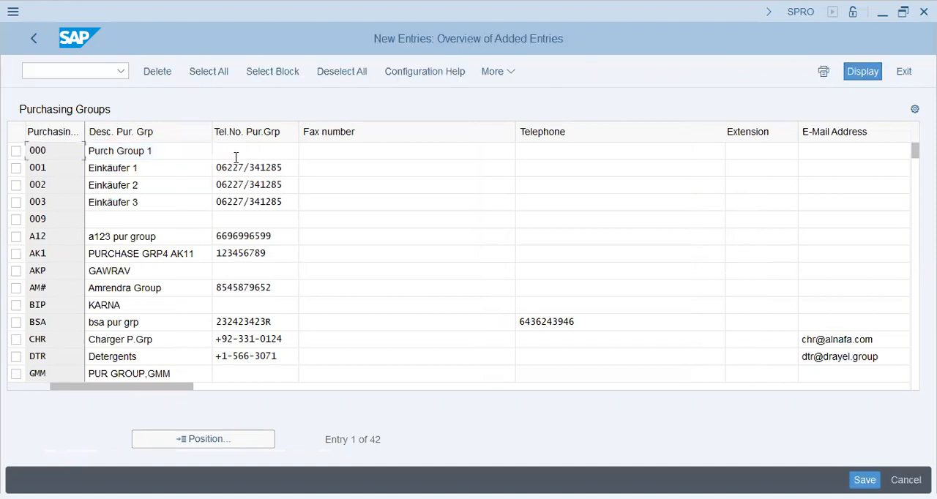
text(ROH)
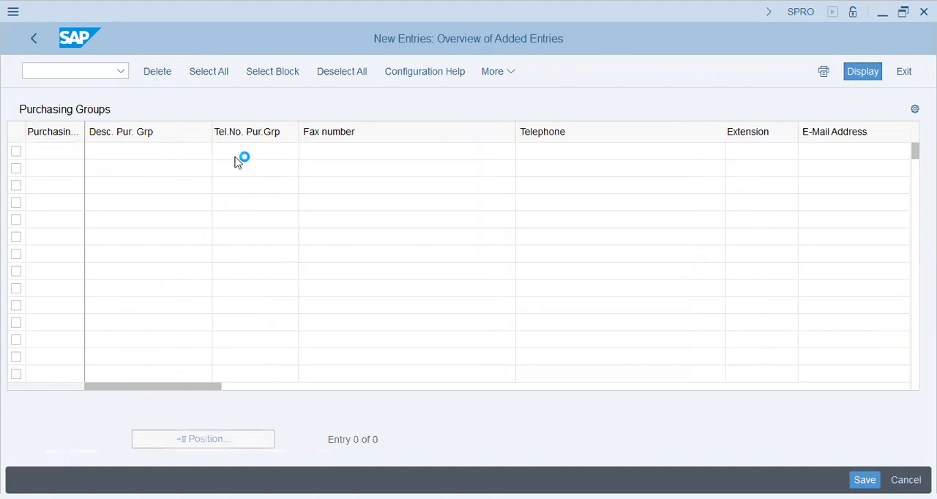
key(Down)
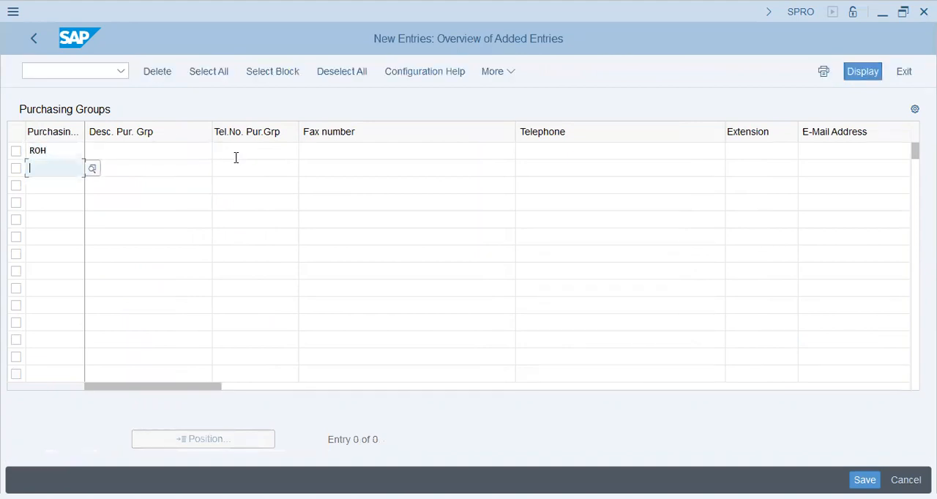
text(sfg)
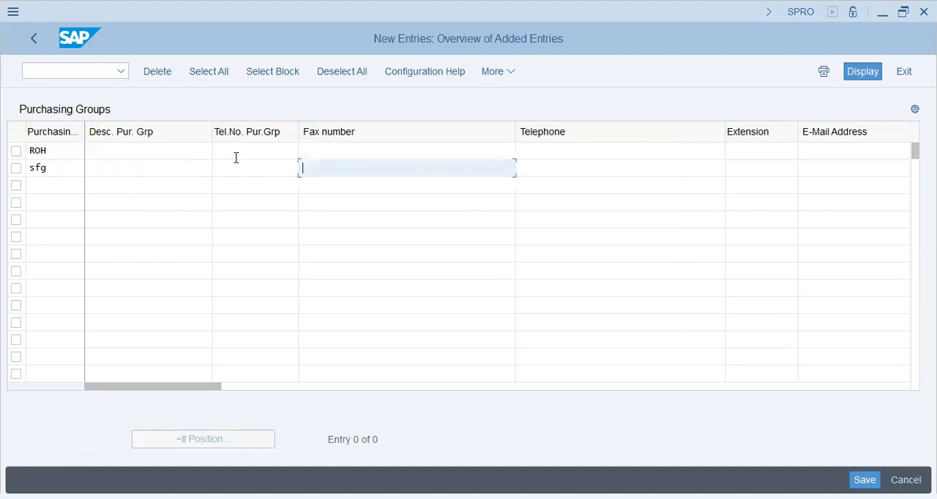
key(Down)
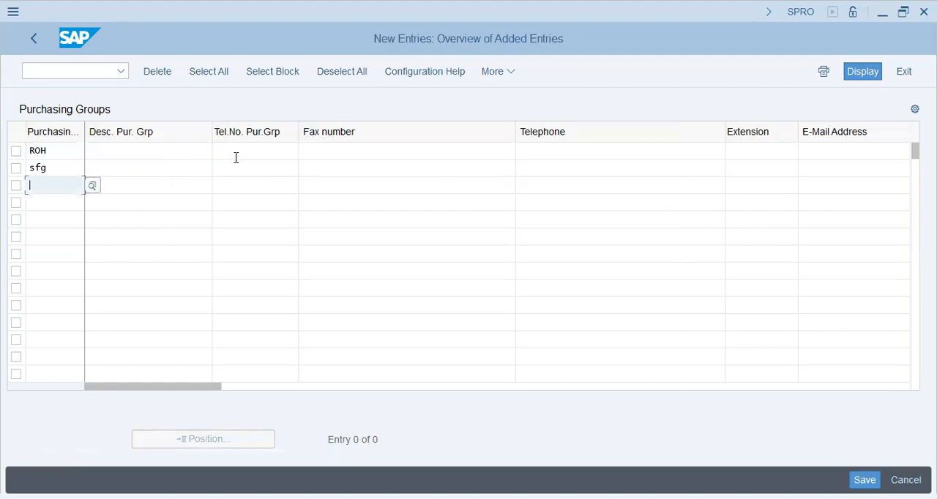
text(fg)
key(Return)
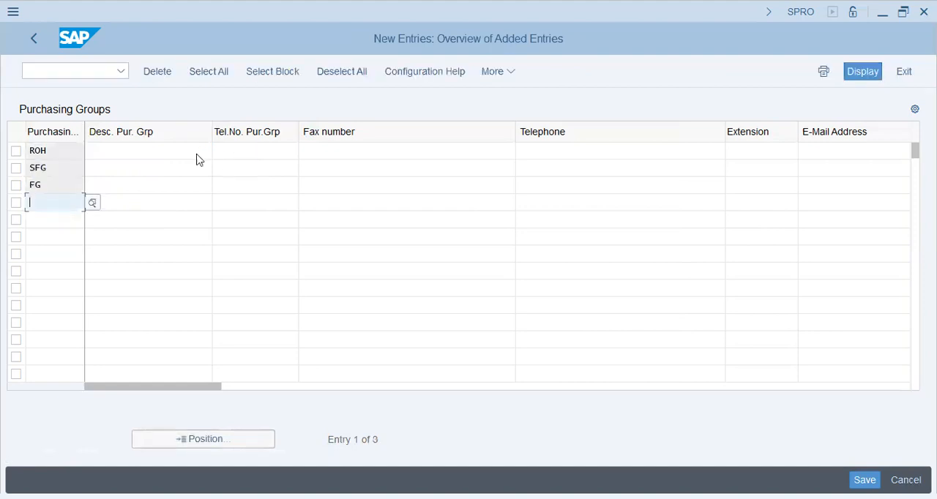
Step: Save the new purchasing groups and return to the IMG structure
click(196, 153)
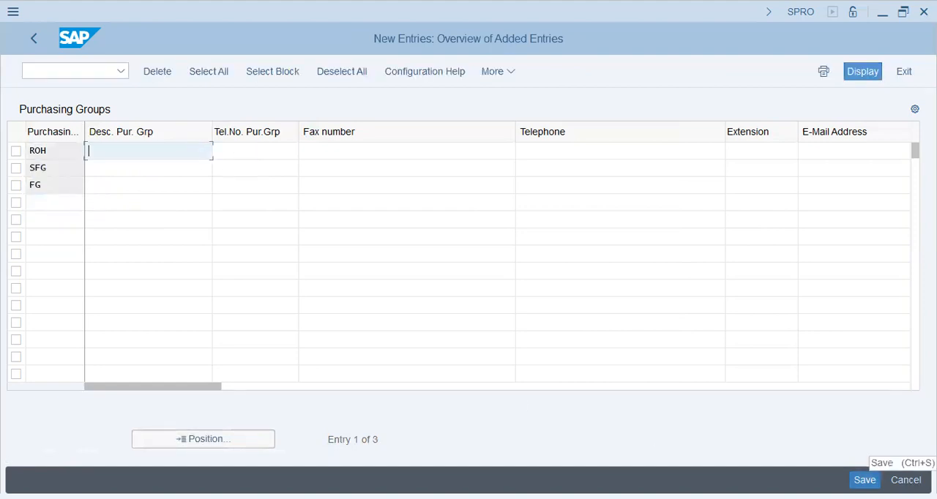
click(865, 480)
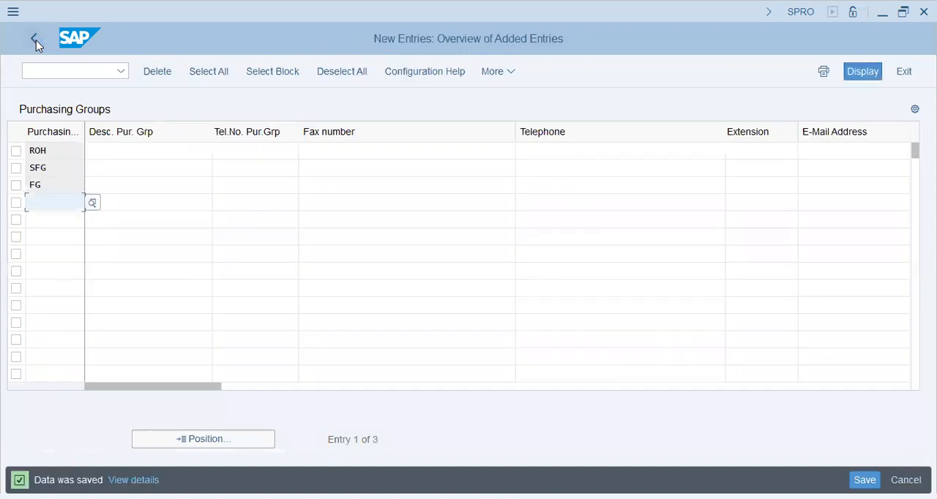
click(34, 39)
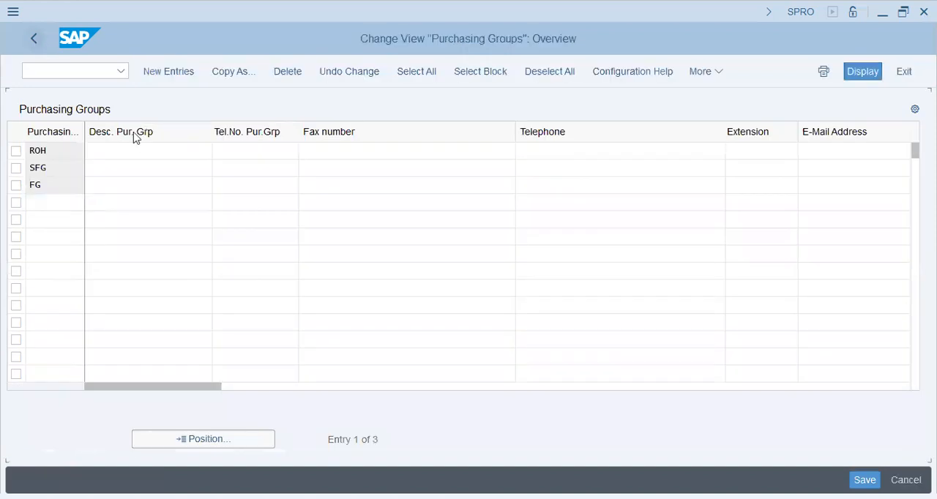
click(40, 40)
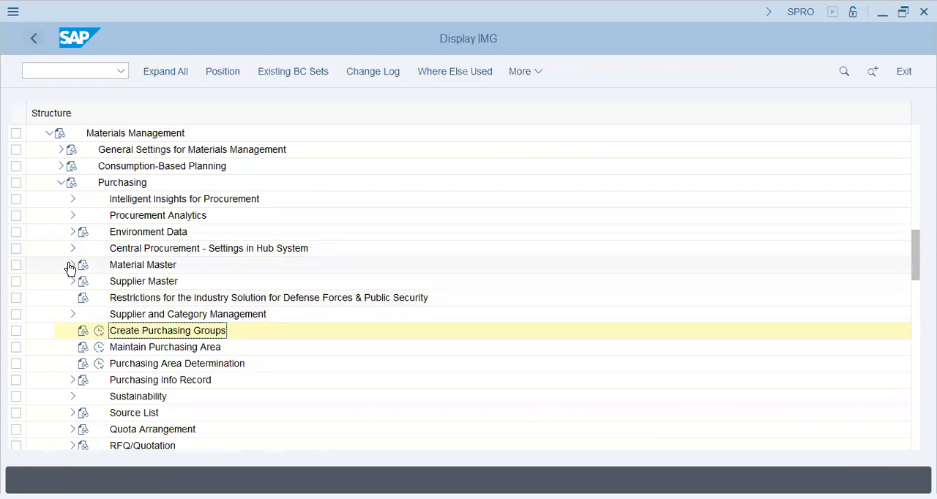
Step: Collapse Purchasing and look through General Settings for Materials Management and the IMG nodes below Materials Management
click(61, 182)
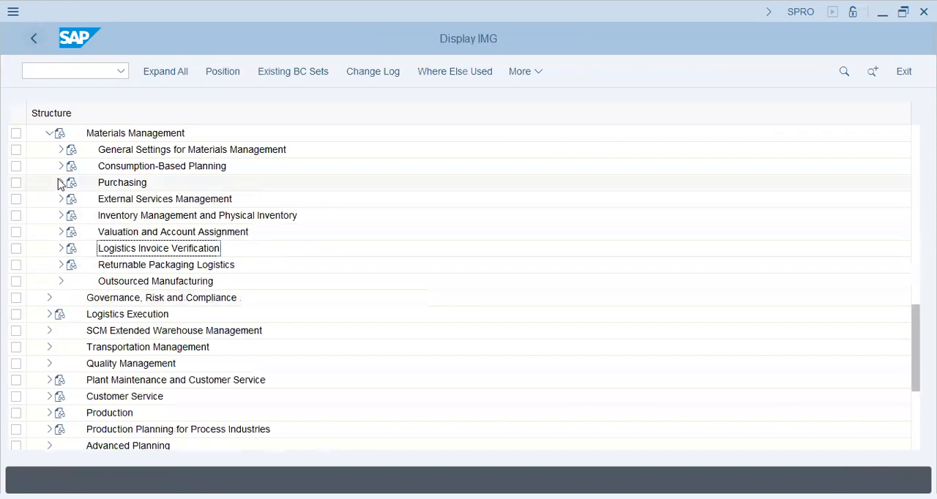
click(61, 149)
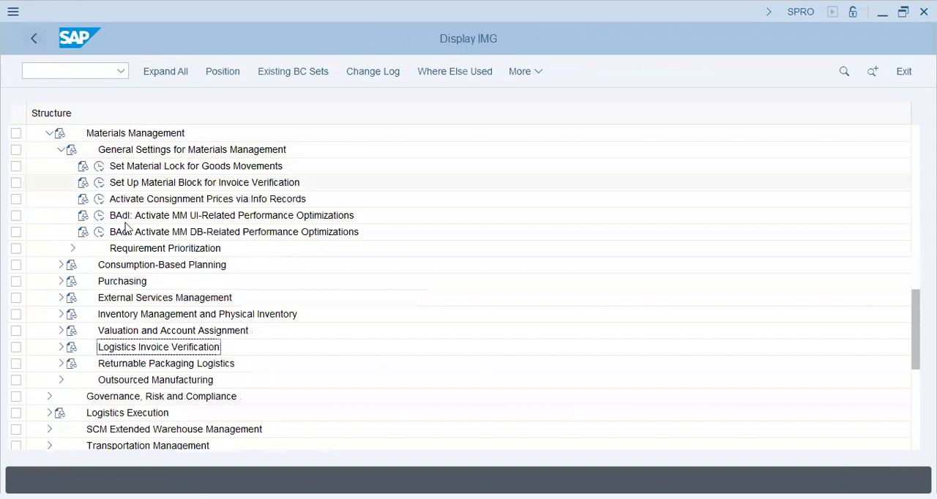
click(144, 250)
click(161, 166)
click(61, 150)
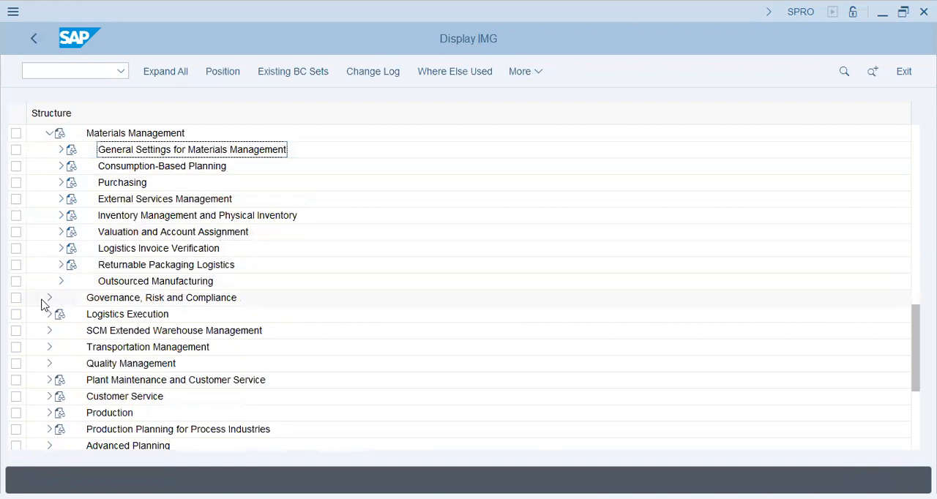
scroll(44, 304, down, 1)
scroll(42, 304, up, 3)
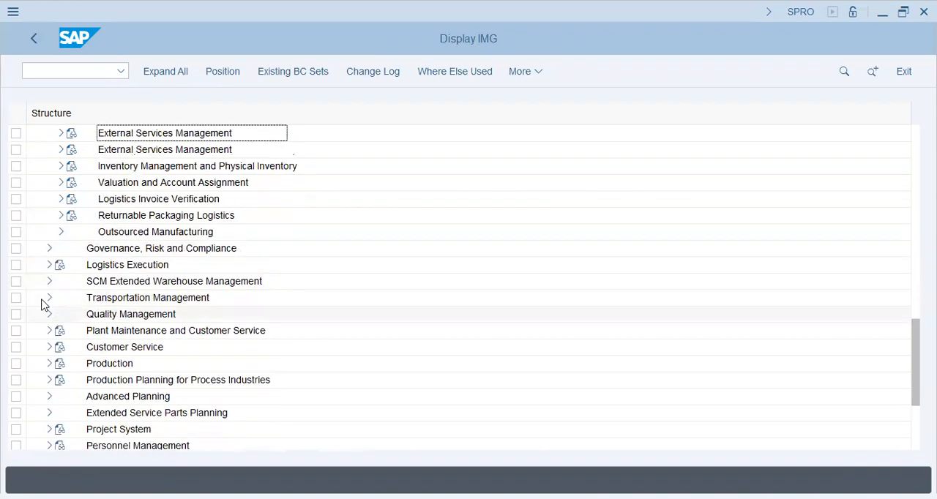
Step: Collapse Materials Management, expand Logistics - General and check Configuring the Material Master and Product Master Hierarchy under Material Master
scroll(42, 305, up, 3)
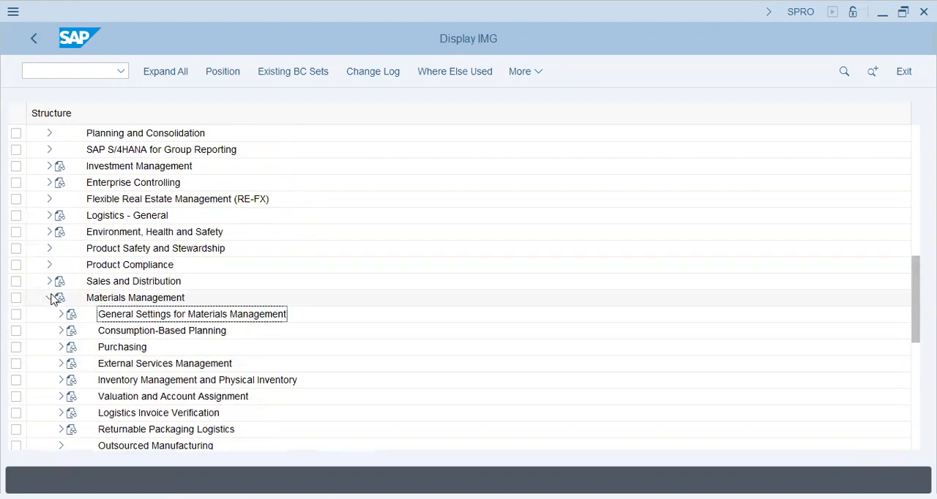
click(50, 298)
click(49, 215)
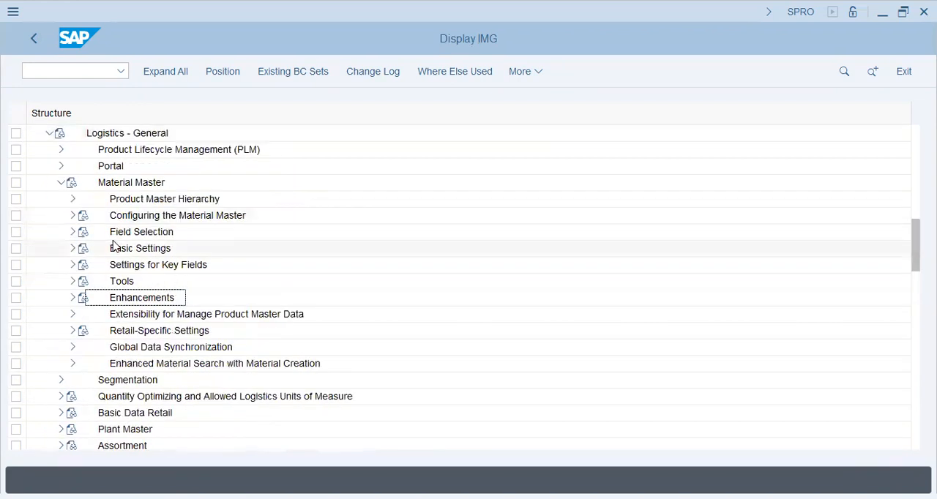
click(123, 281)
click(72, 215)
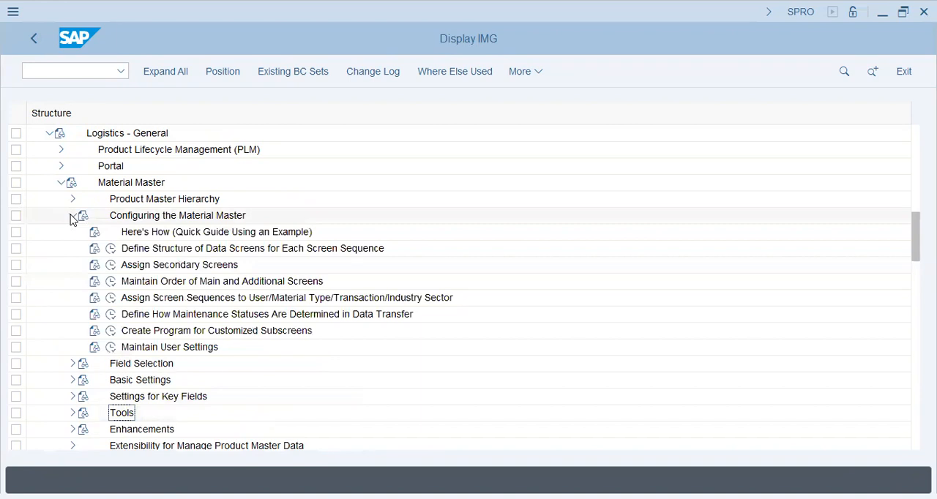
click(72, 216)
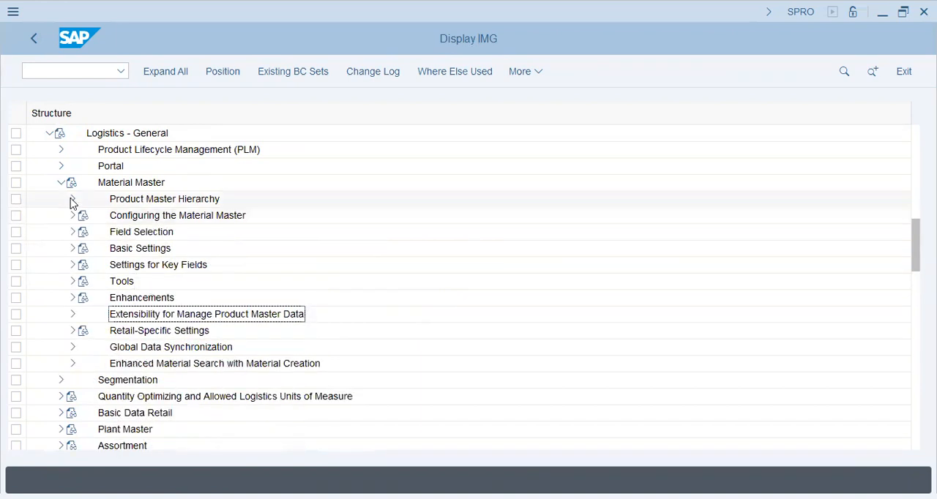
click(72, 200)
click(72, 200)
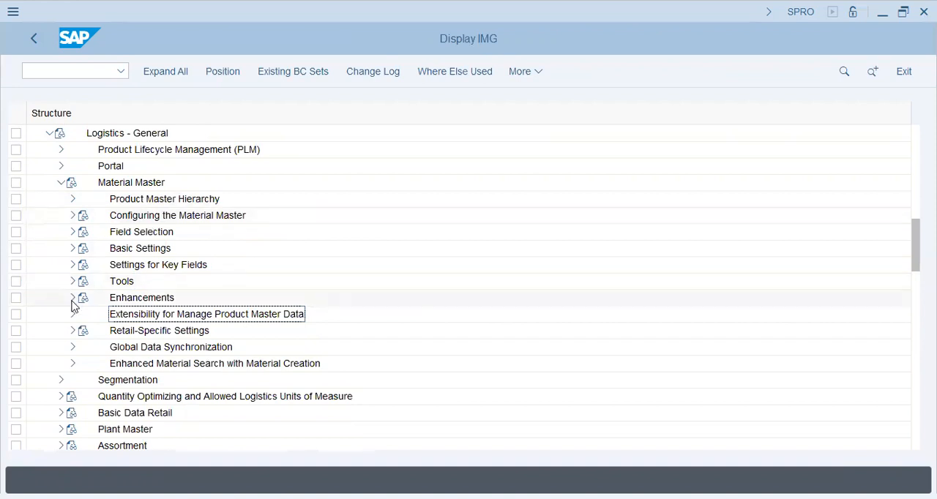
Step: Collapse Material Master and look through the remaining IMG nodes below Logistics - General
scroll(71, 319, up, 2)
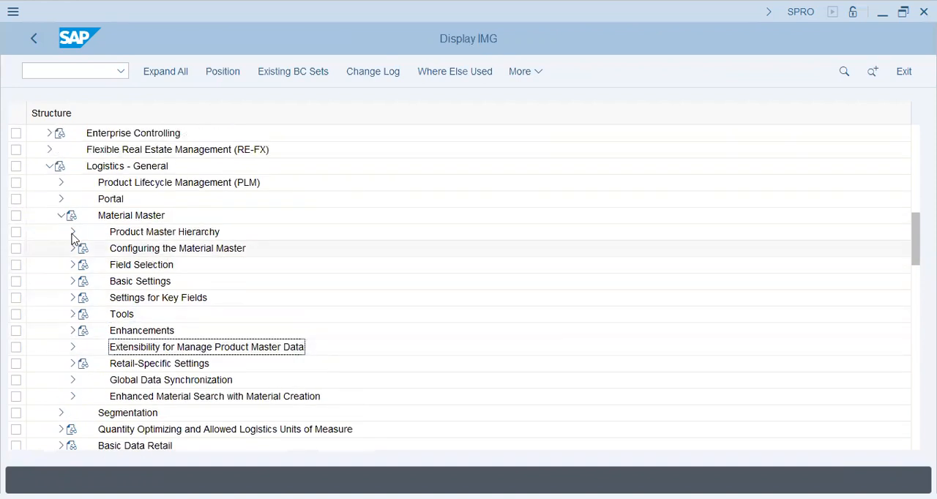
click(62, 215)
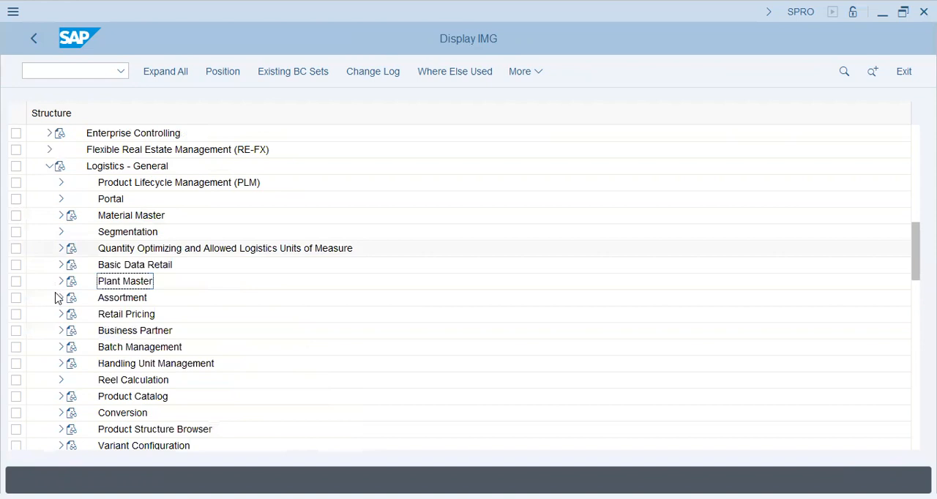
scroll(58, 298, down, 1)
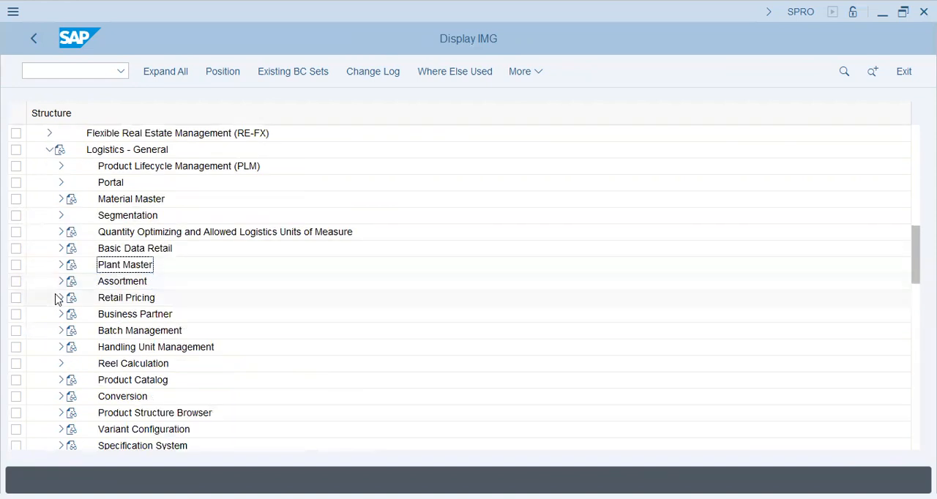
scroll(58, 298, up, 1)
scroll(57, 298, down, 4)
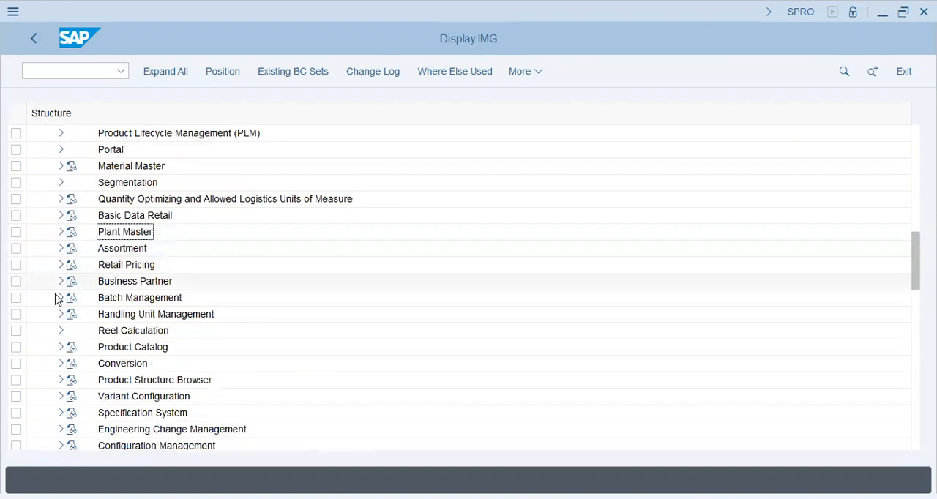
scroll(58, 298, down, 5)
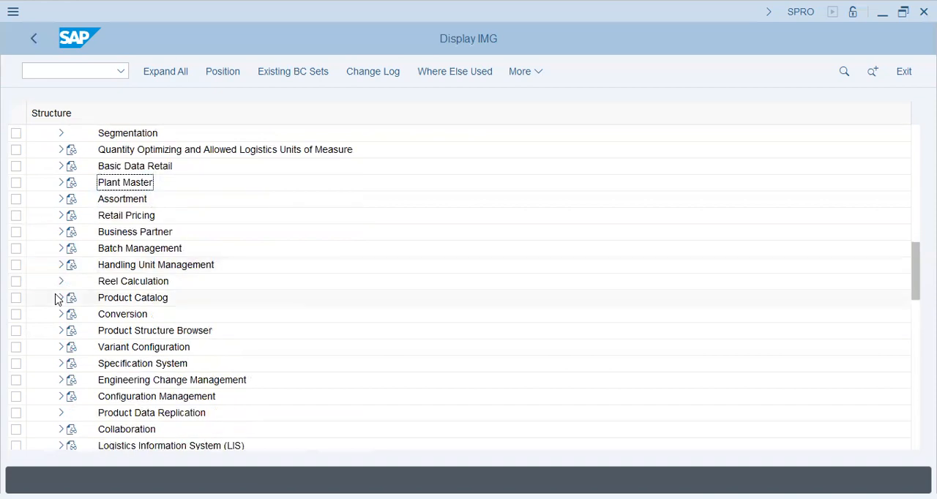